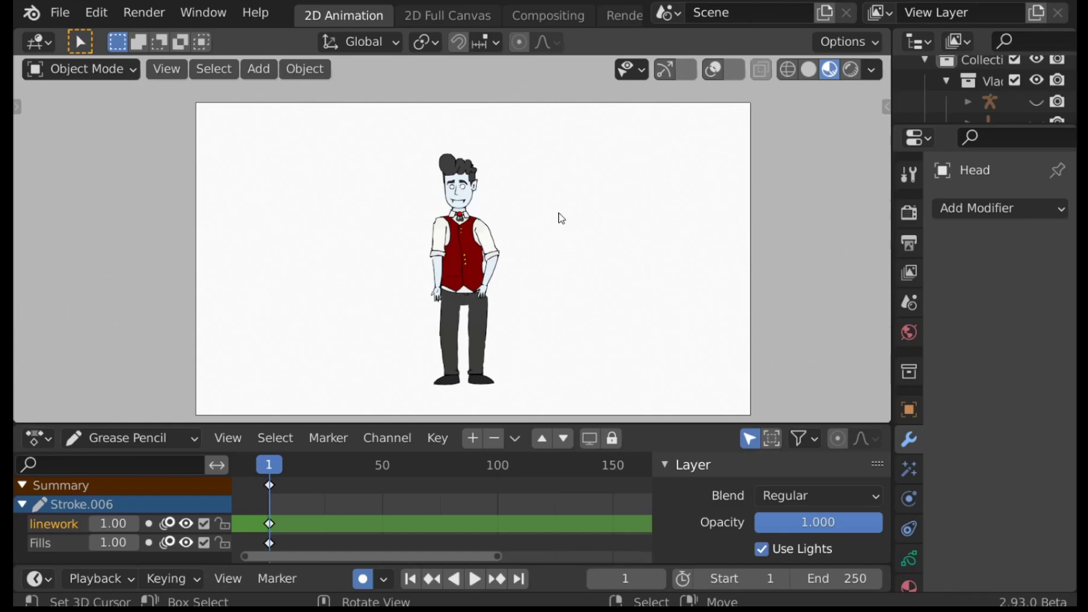
Zoom the viewport in on the vampire's head and torso.
{"action": "middle_click_drag", "start_coordinate": [567, 216], "coordinate": [655, 120], "text": "ctrl"}
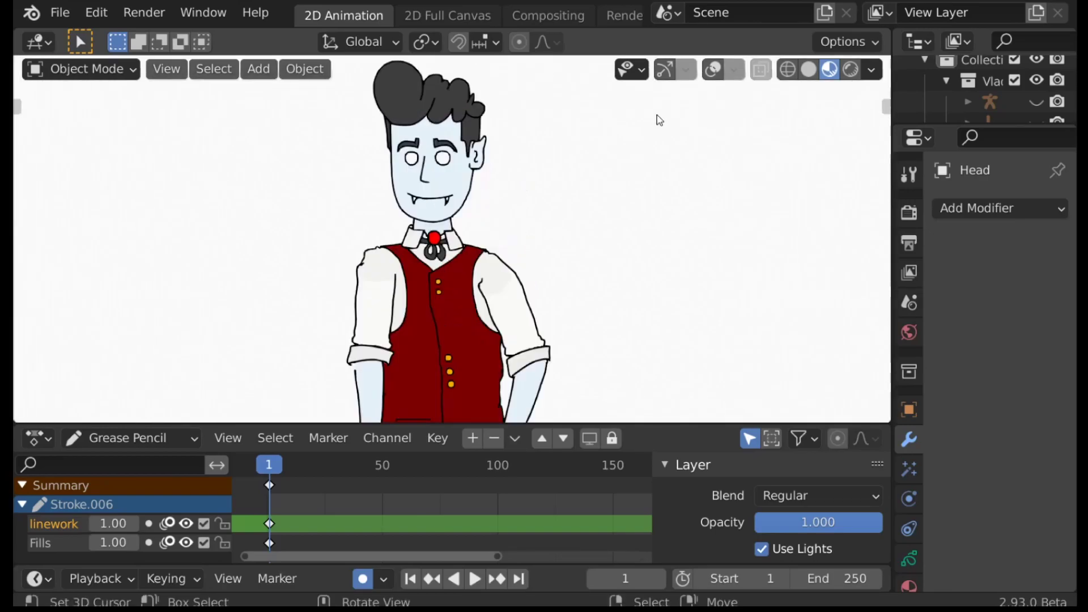
Turn on viewport overlays and check which objects are the body and the head.
{"action": "left_click", "coordinate": [714, 69]}
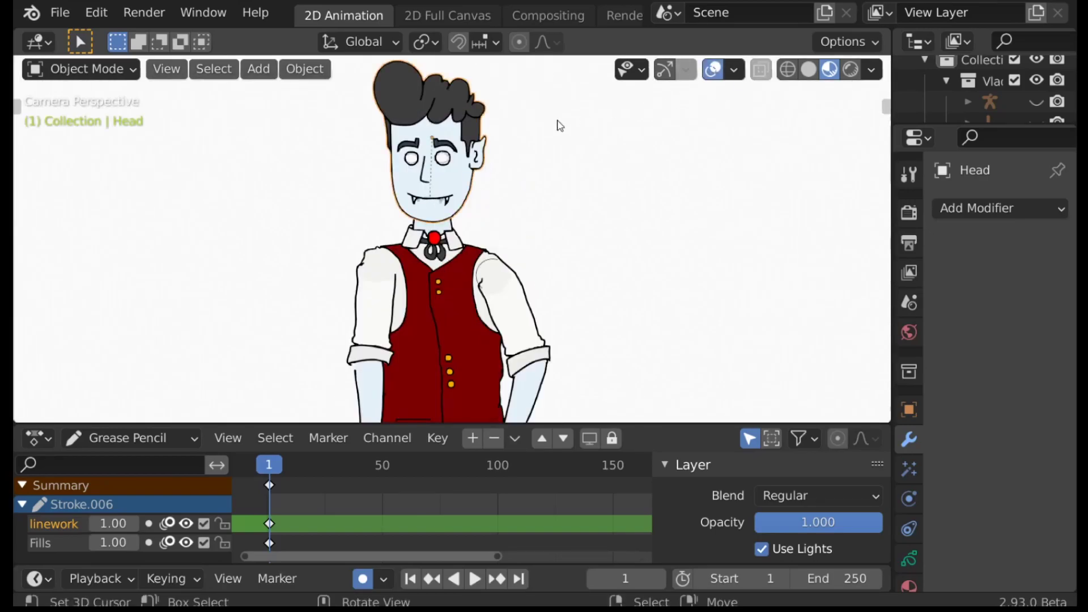
{"action": "left_click", "coordinate": [476, 282]}
{"action": "key", "text": "g"}
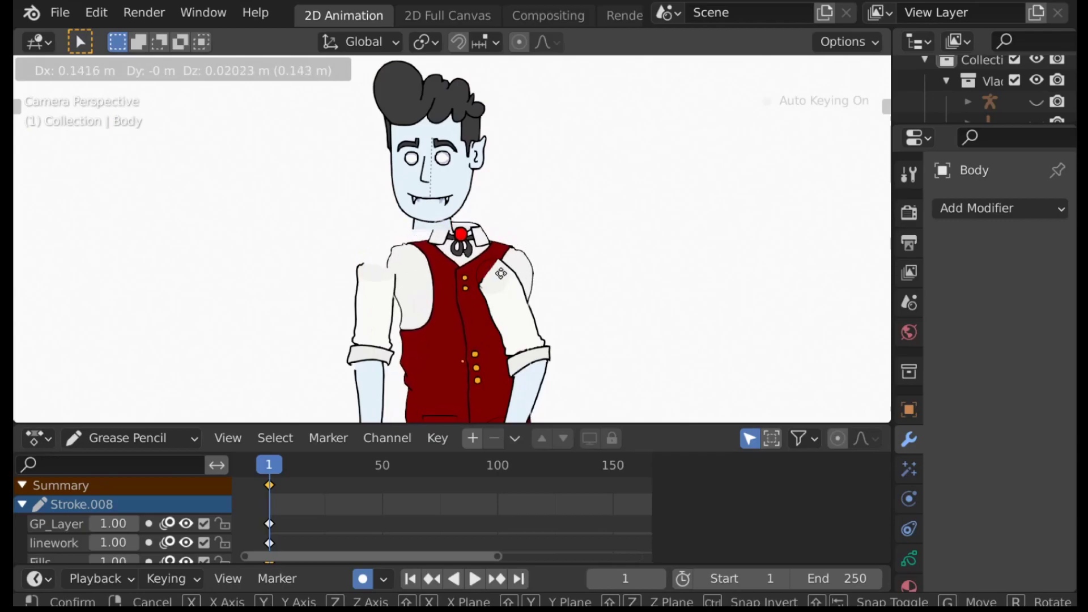
{"action": "key", "text": "Escape"}
{"action": "left_click", "coordinate": [390, 209]}
{"action": "key", "text": "g"}
{"action": "key", "text": "Escape"}
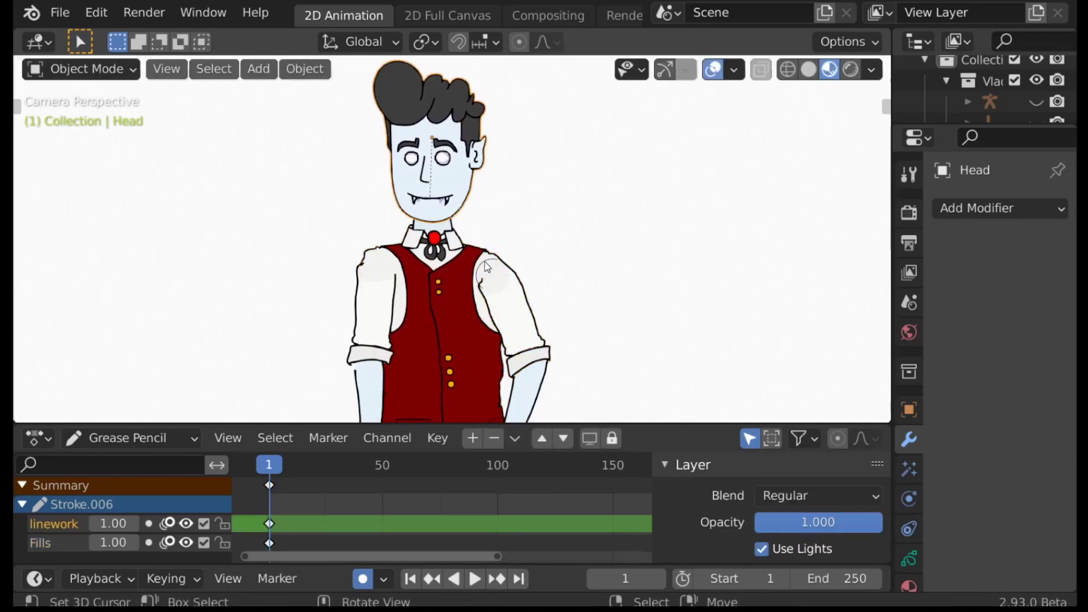
Delete the separate Mouth object, then reselect the Head.
{"action": "left_click", "coordinate": [449, 202]}
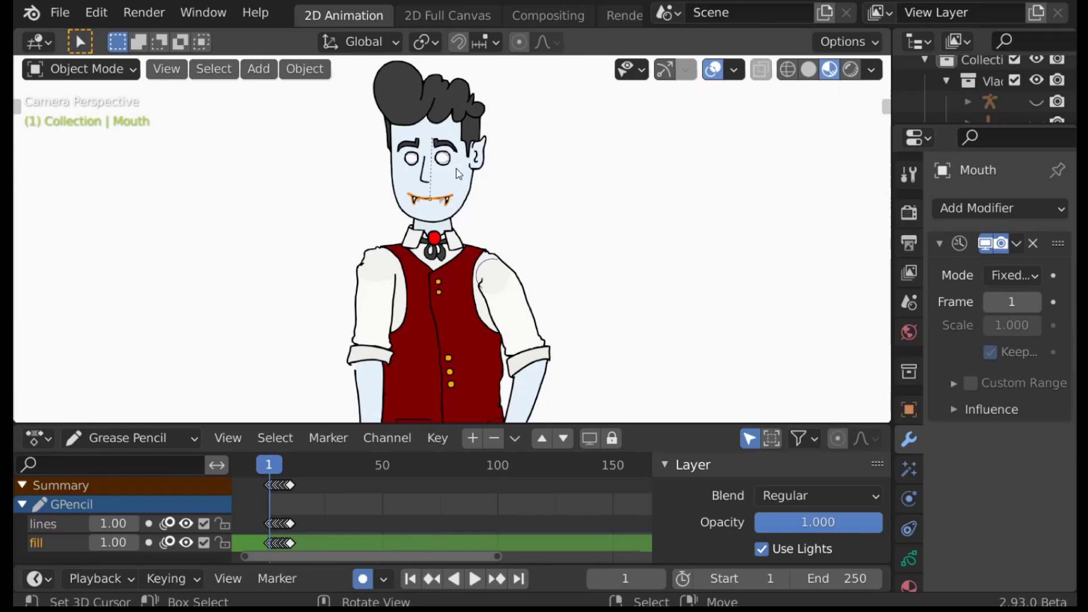
{"action": "key", "text": "x"}
{"action": "left_click", "coordinate": [455, 172]}
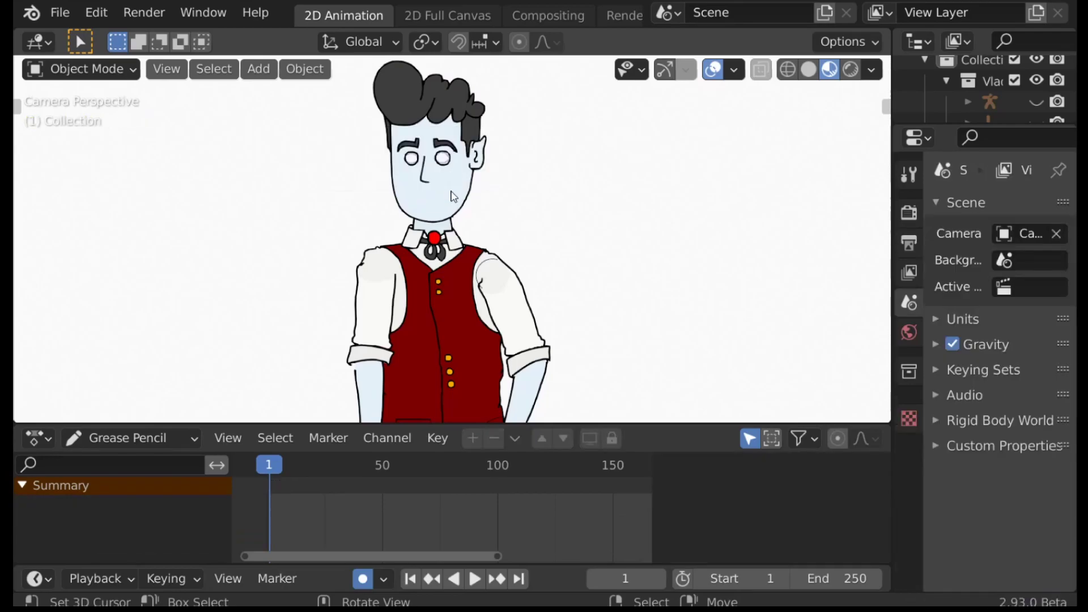
{"action": "left_click", "coordinate": [463, 189]}
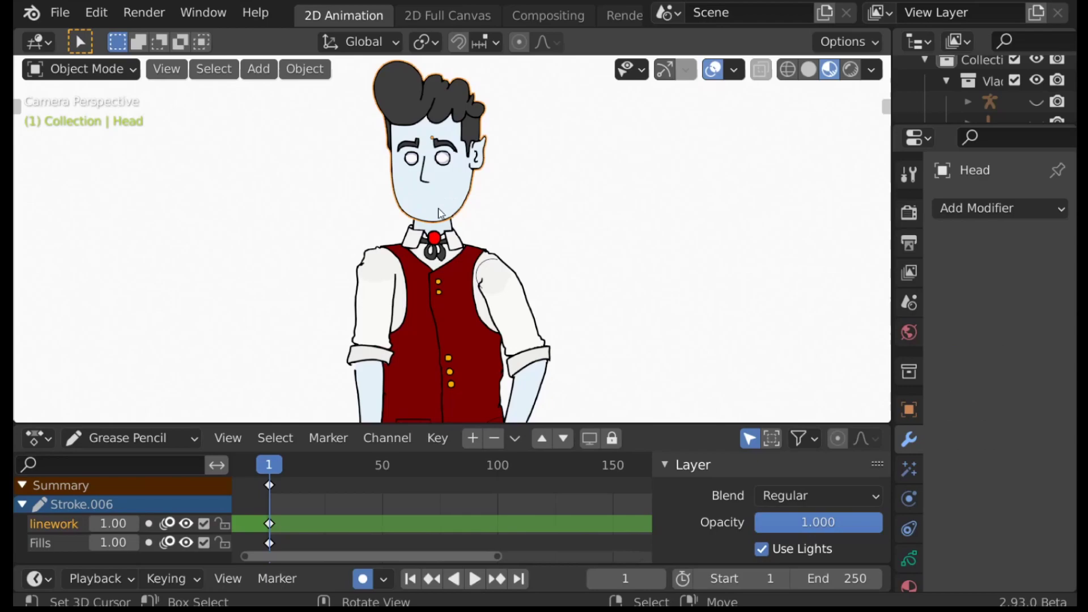
{"action": "key", "text": "g"}
{"action": "key", "text": "Escape"}
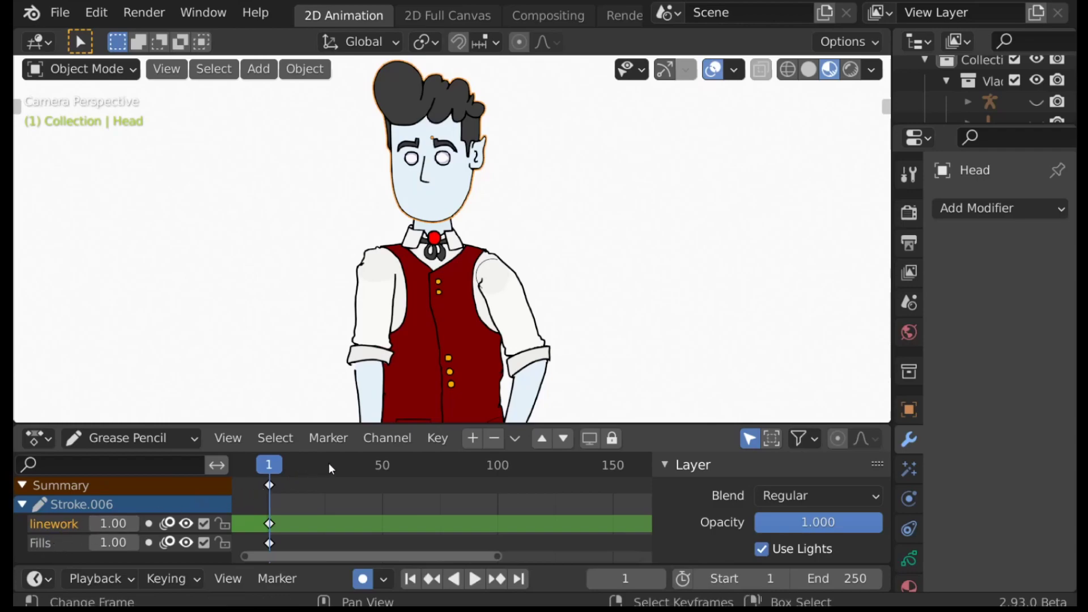
Add a new layer to the head named 'Mouth'.
{"action": "left_click", "coordinate": [470, 439]}
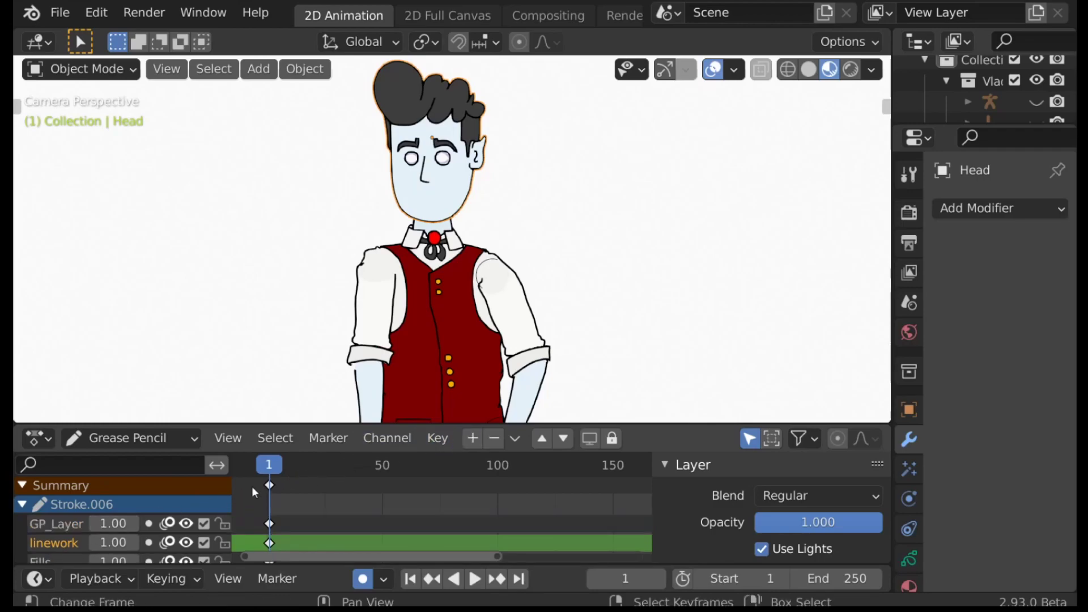
{"action": "double_click", "coordinate": [55, 524]}
{"action": "type", "text": "Mou"}
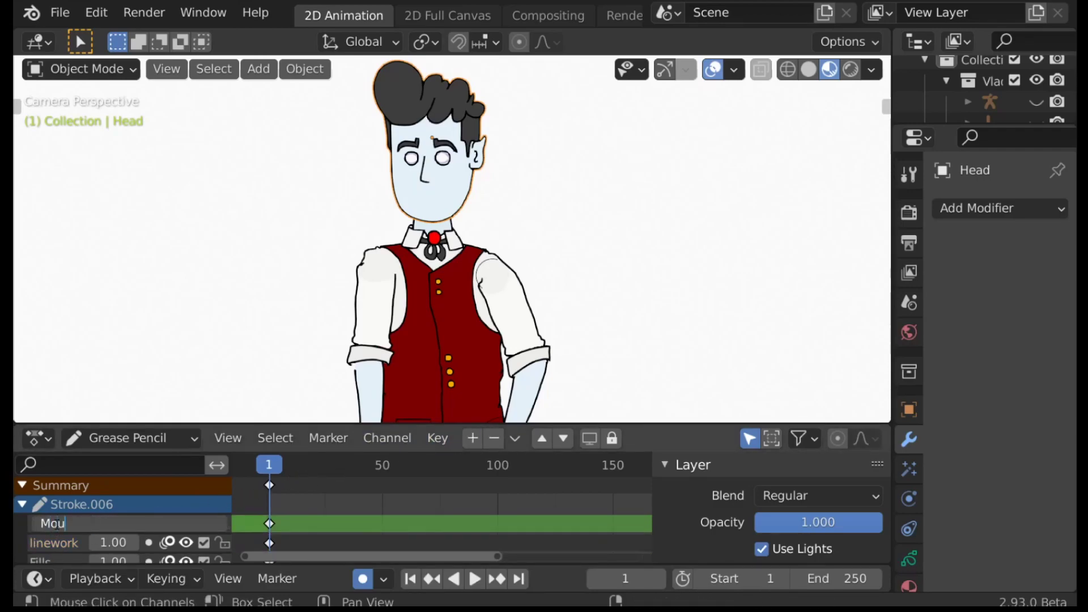
{"action": "type", "text": "th"}
{"action": "key", "text": "Return"}
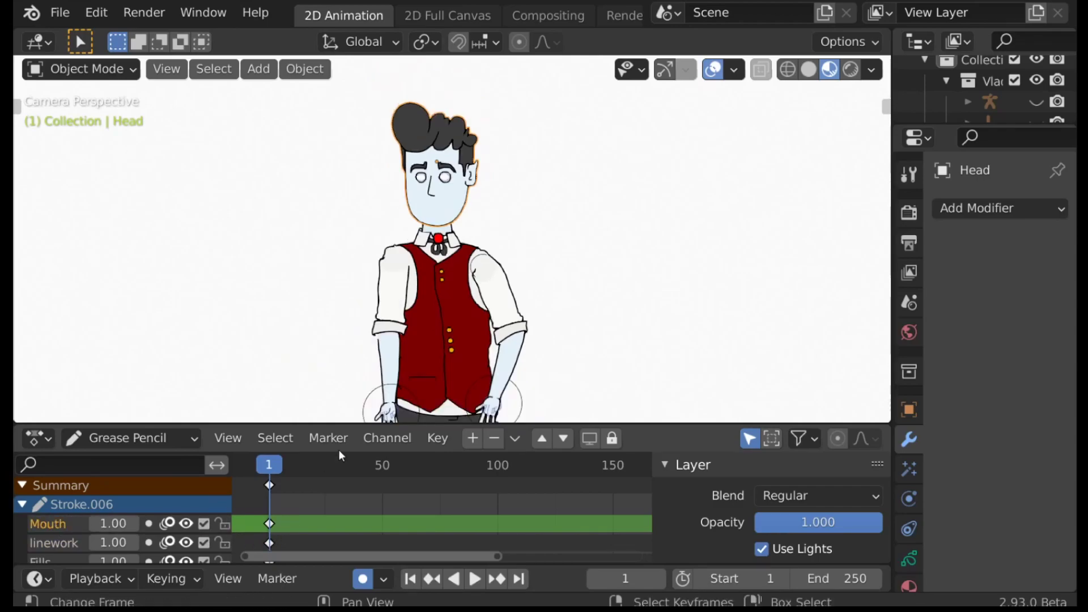
{"action": "scroll", "coordinate": [410, 227], "scroll_direction": "up", "scroll_amount": 3}
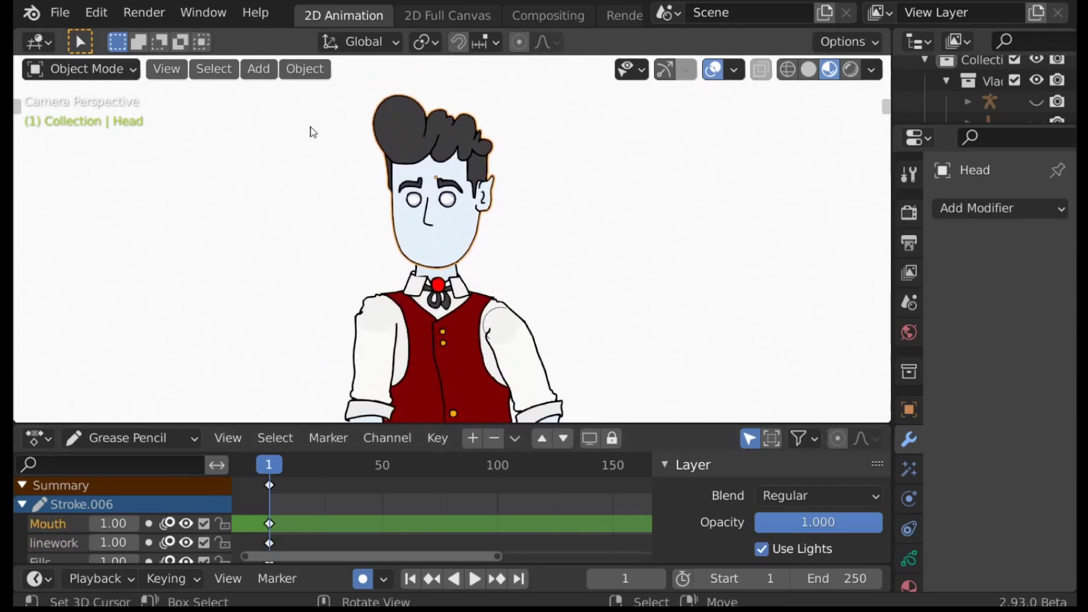
In Draw mode, pen a mouth line across the lower face with left and right fangs.
{"action": "left_click", "coordinate": [118, 66]}
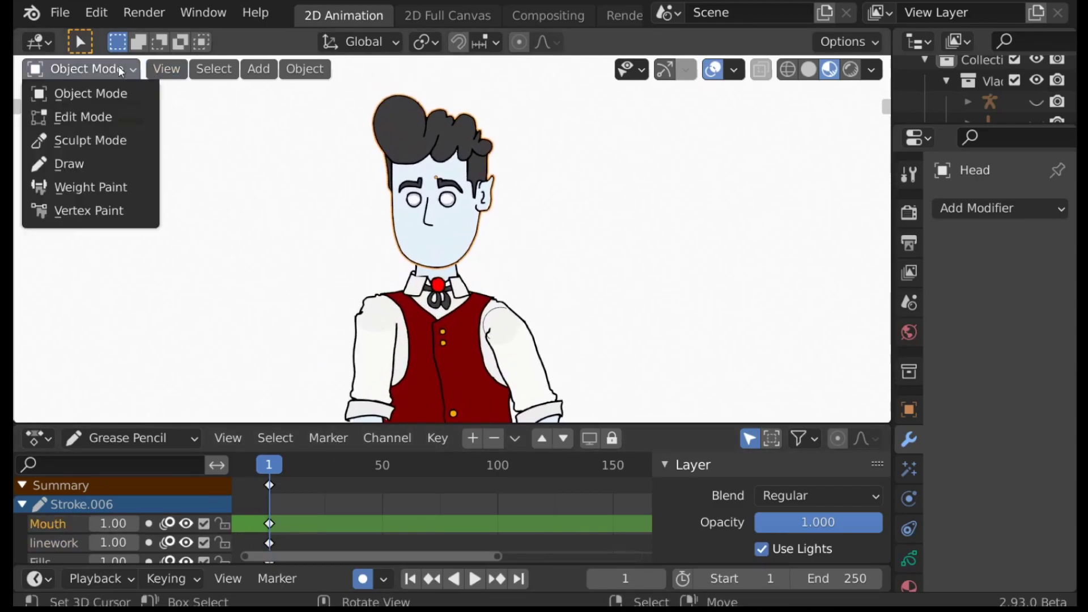
{"action": "left_click", "coordinate": [114, 162]}
{"action": "scroll", "coordinate": [521, 190], "scroll_direction": "up", "scroll_amount": 4}
{"action": "scroll", "coordinate": [521, 190], "scroll_direction": "up", "scroll_amount": 3}
{"action": "middle_click_drag", "start_coordinate": [471, 250], "coordinate": [530, 240], "text": "shift"}
{"action": "key", "text": "2"}
{"action": "left_click_drag", "start_coordinate": [360, 231], "coordinate": [522, 233]}
{"action": "left_click_drag", "start_coordinate": [370, 236], "coordinate": [387, 241]}
{"action": "key", "text": "ctrl+z"}
{"action": "left_click_drag", "start_coordinate": [499, 240], "coordinate": [513, 237]}
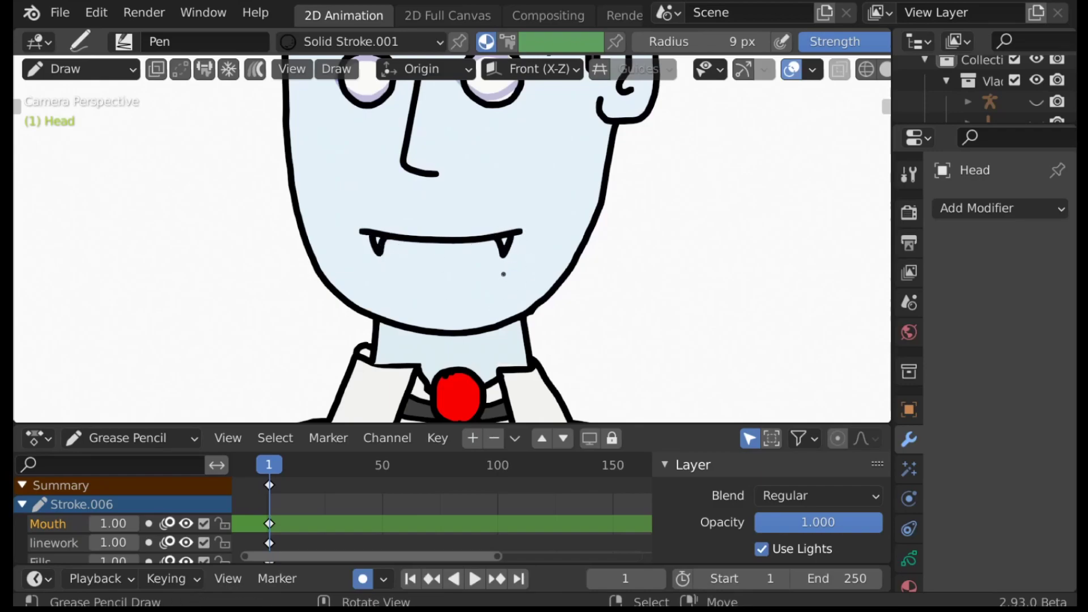
Add a 'Mouth Fill' layer and move it below the Mouth layer.
{"action": "left_click", "coordinate": [473, 438]}
{"action": "double_click", "coordinate": [66, 524]}
{"action": "type", "text": "Mout"}
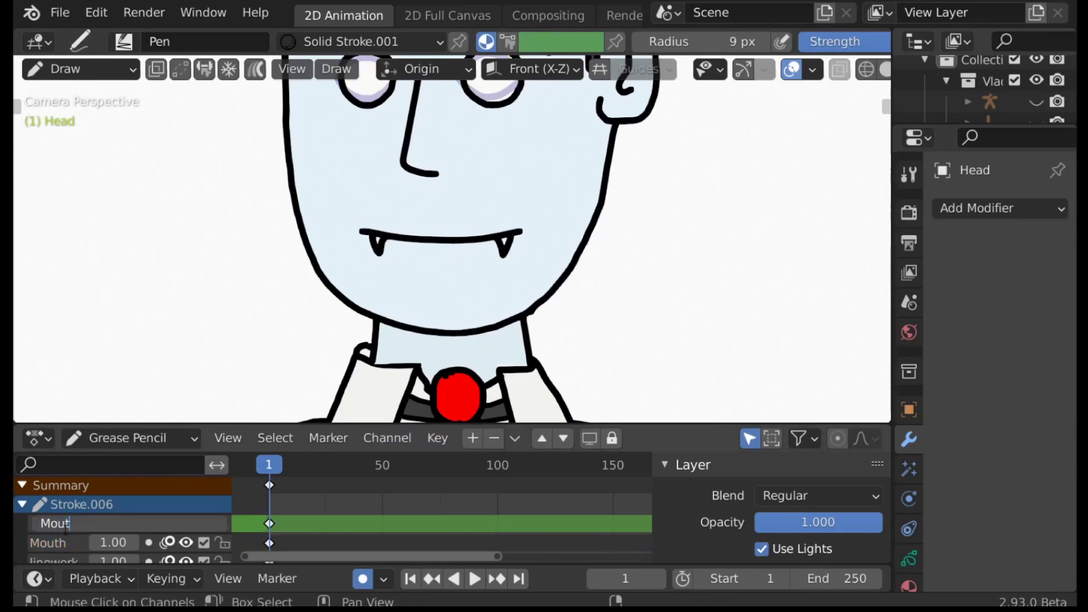
{"action": "type", "text": "h Fill"}
{"action": "key", "text": "Return"}
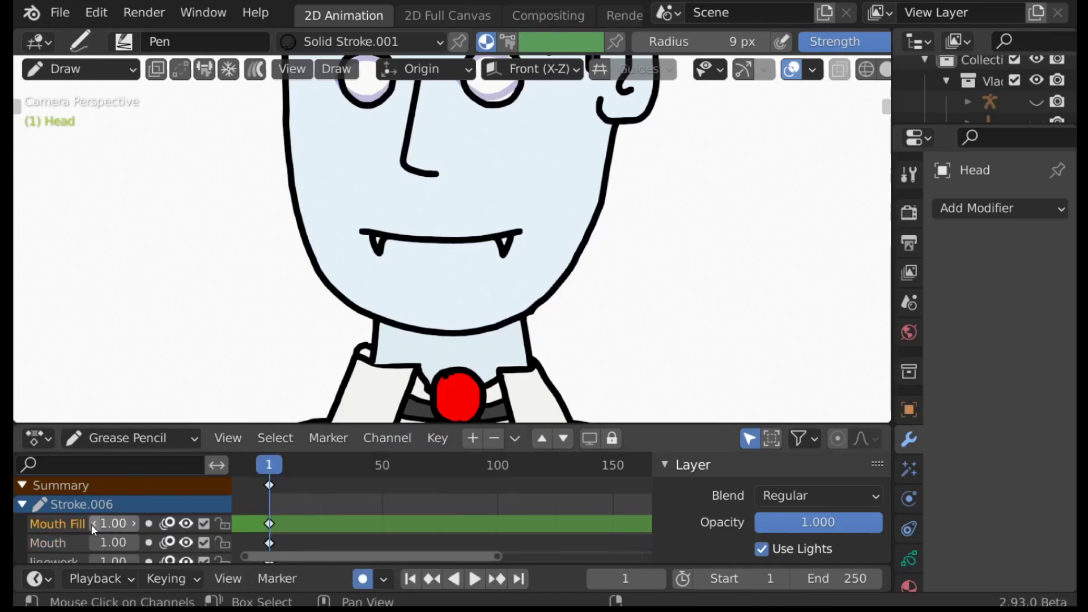
{"action": "left_click", "coordinate": [563, 439]}
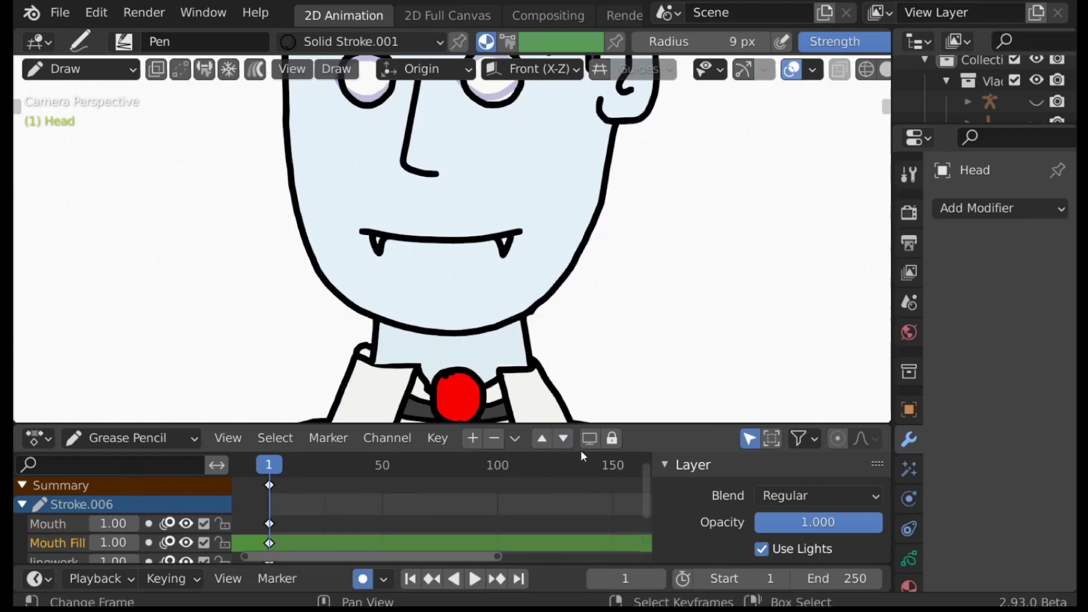
Fill the left fang white using the Fill tool, Solid Fill.001 and vertex colour.
{"action": "key", "text": "t"}
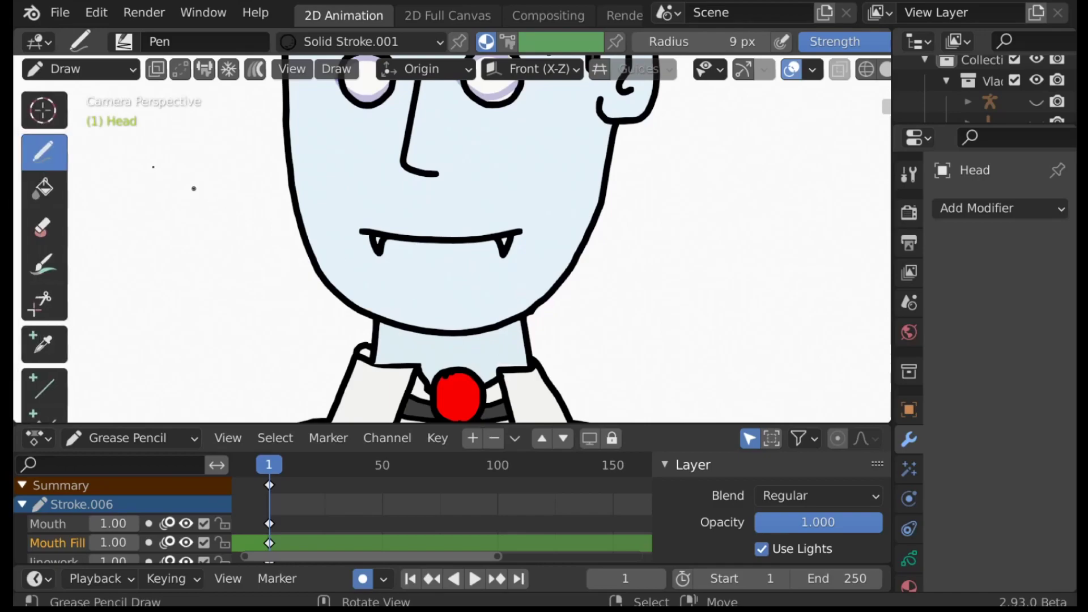
{"action": "left_click", "coordinate": [65, 183]}
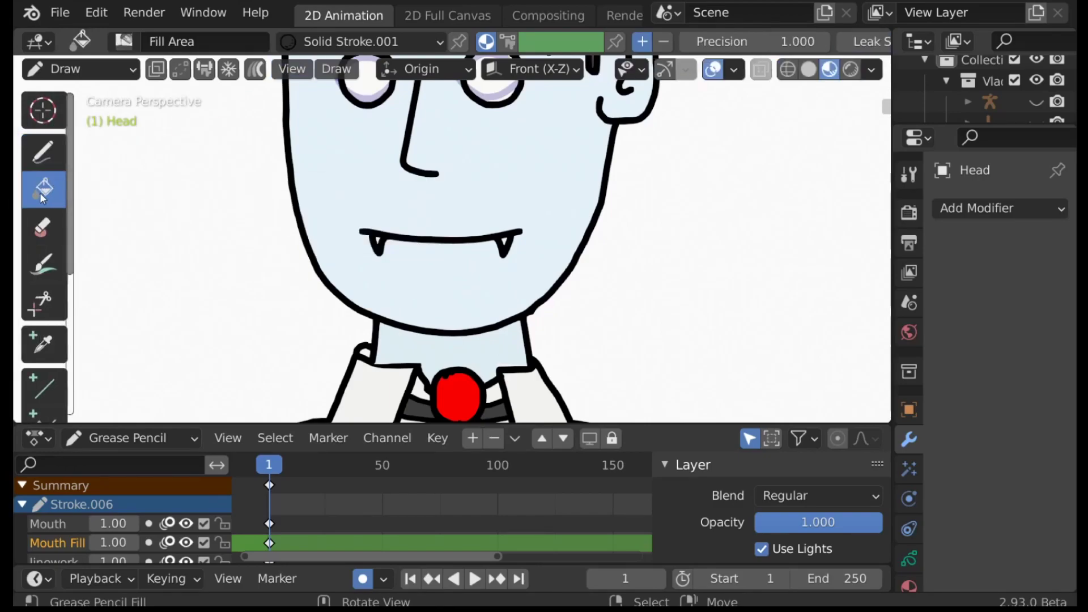
{"action": "left_click", "coordinate": [352, 44]}
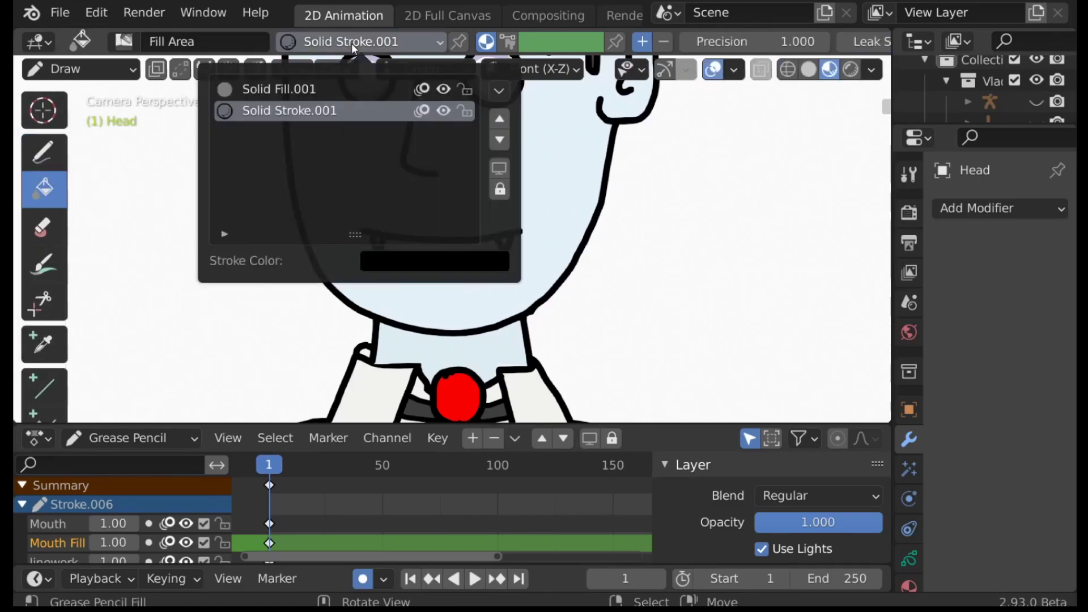
{"action": "left_click", "coordinate": [278, 87]}
{"action": "left_click", "coordinate": [509, 43]}
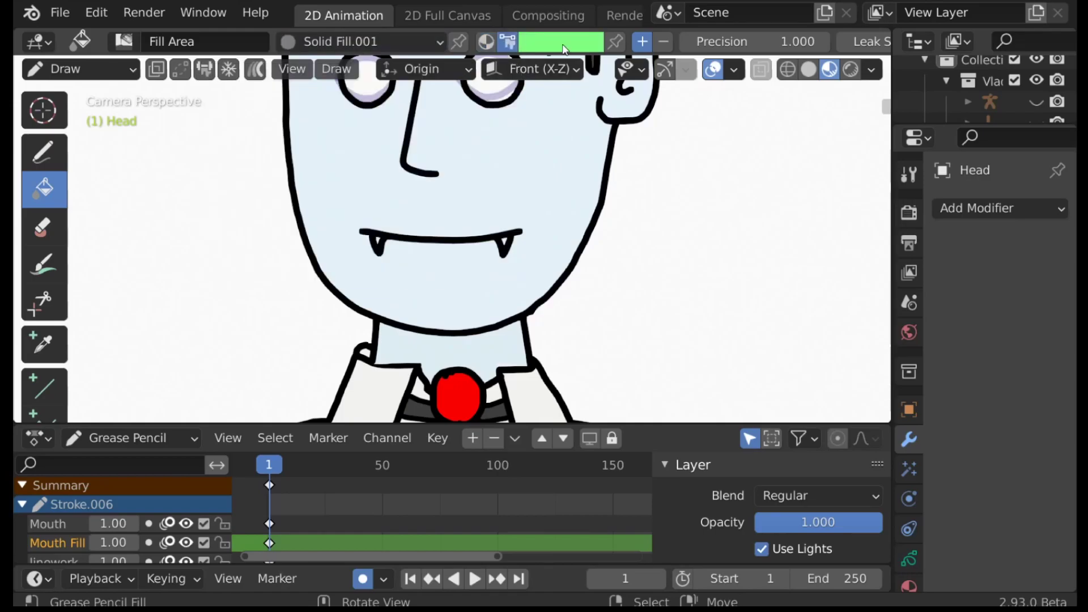
{"action": "left_click", "coordinate": [564, 42]}
{"action": "left_click", "coordinate": [465, 278]}
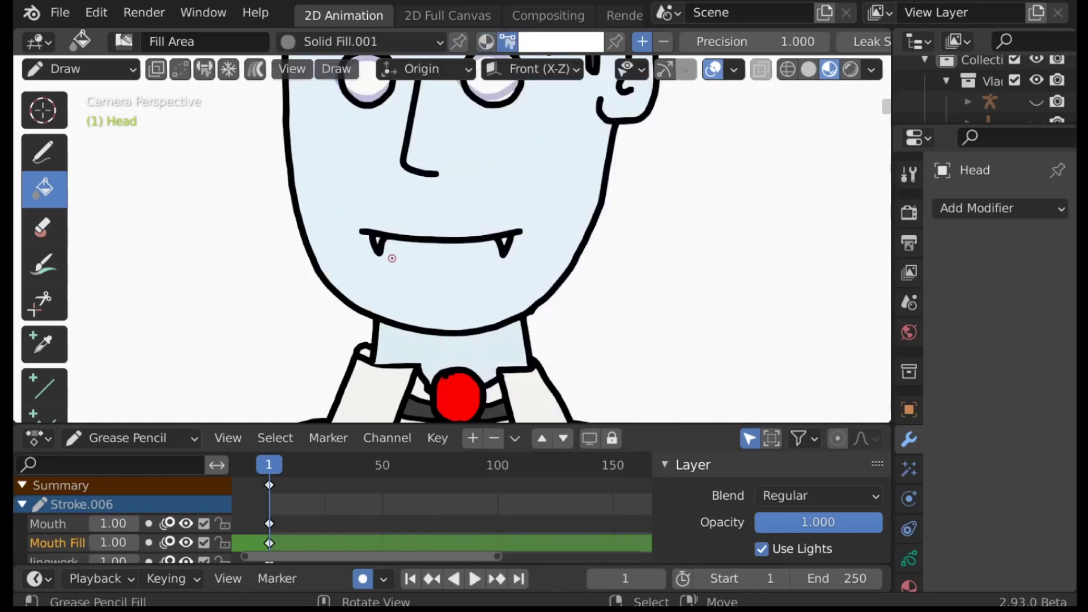
{"action": "scroll", "coordinate": [398, 262], "scroll_direction": "up", "scroll_amount": 5}
{"action": "left_click", "coordinate": [320, 240]}
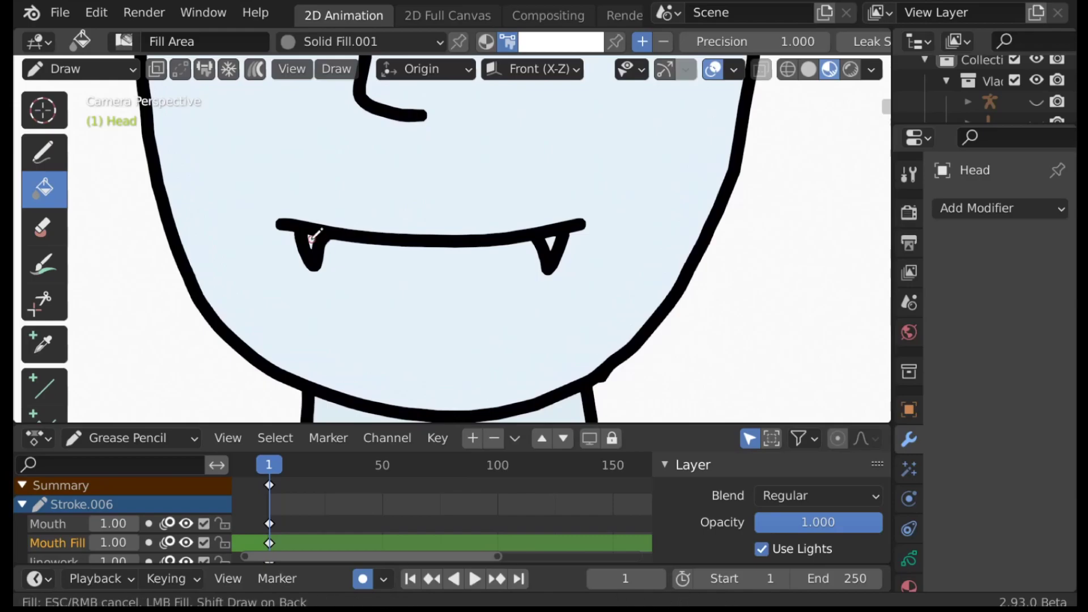
{"action": "scroll", "coordinate": [527, 241], "scroll_direction": "down", "scroll_amount": 5}
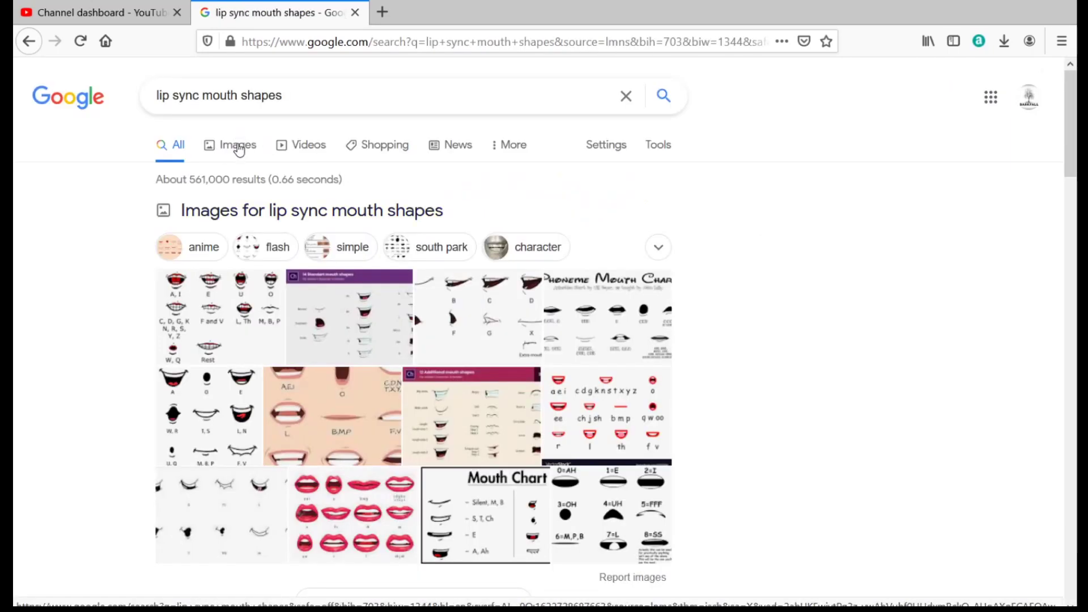
Show Google image results for 'lip sync mouth shapes' and scroll through them.
{"action": "left_click", "coordinate": [236, 145]}
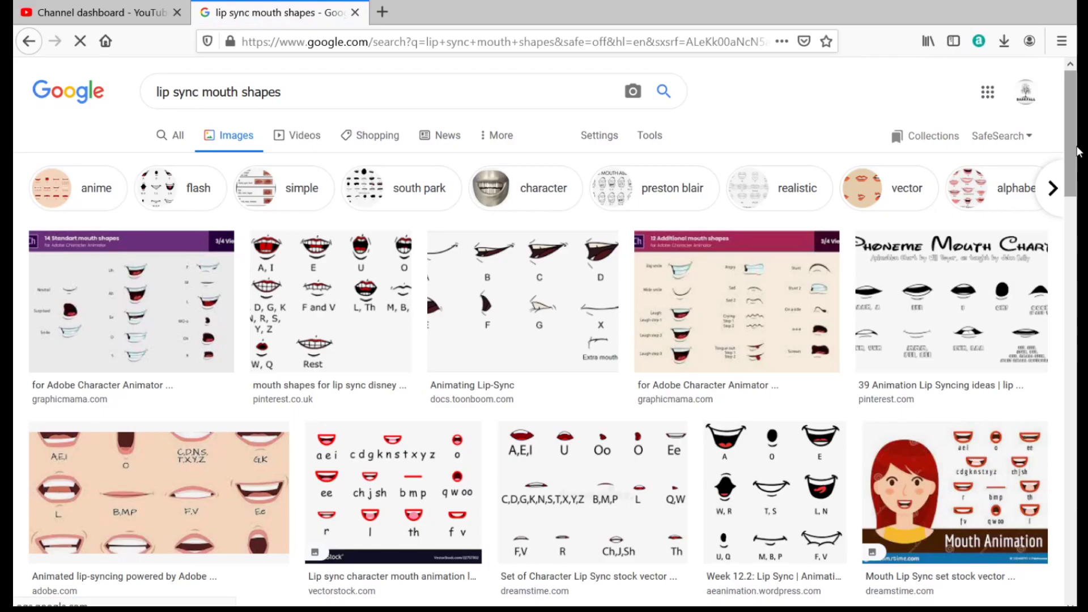
{"action": "mouse_move", "coordinate": [1078, 152]}
{"action": "left_mouse_down"}
{"action": "mouse_move", "coordinate": [1079, 189]}
{"action": "mouse_move", "coordinate": [1079, 156]}
{"action": "left_mouse_up"}
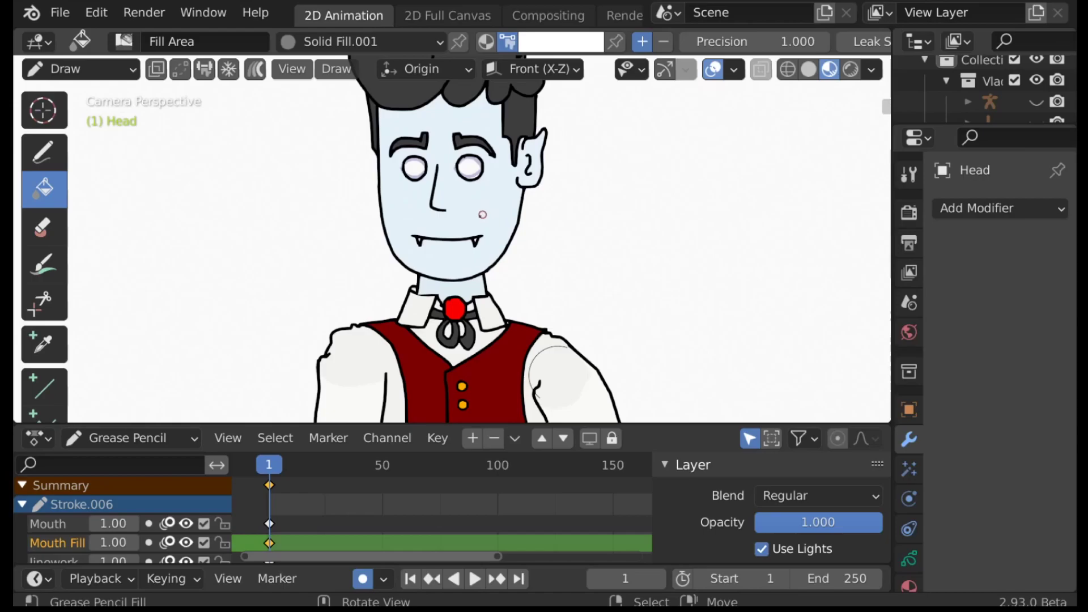
Make the Mouth layer active and step forward to frame 2.
{"action": "scroll", "coordinate": [465, 253], "scroll_direction": "up", "scroll_amount": 4}
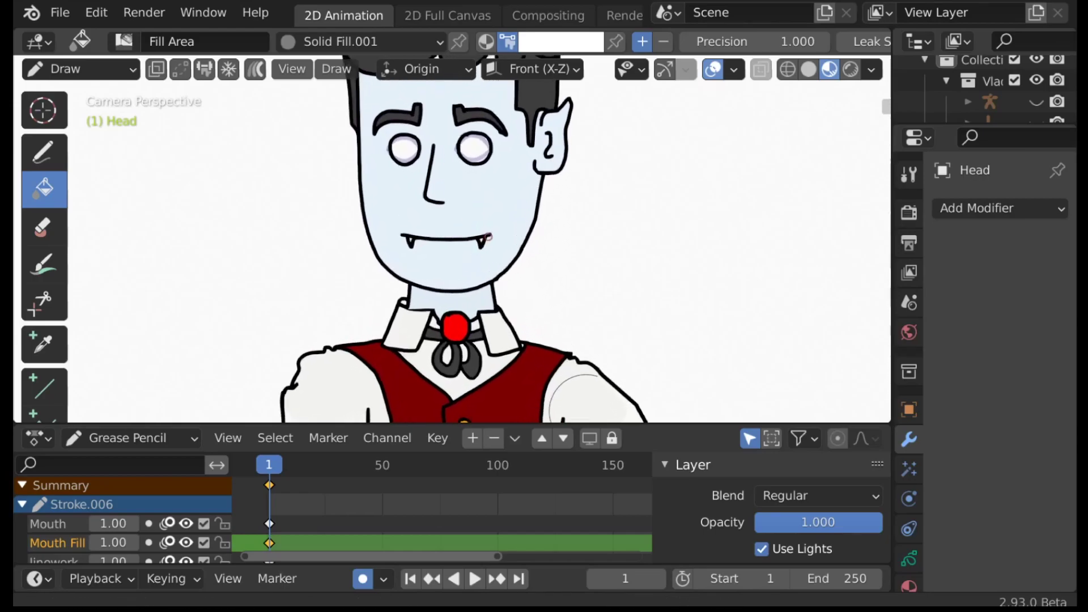
{"action": "scroll", "coordinate": [518, 197], "scroll_direction": "up", "scroll_amount": 2}
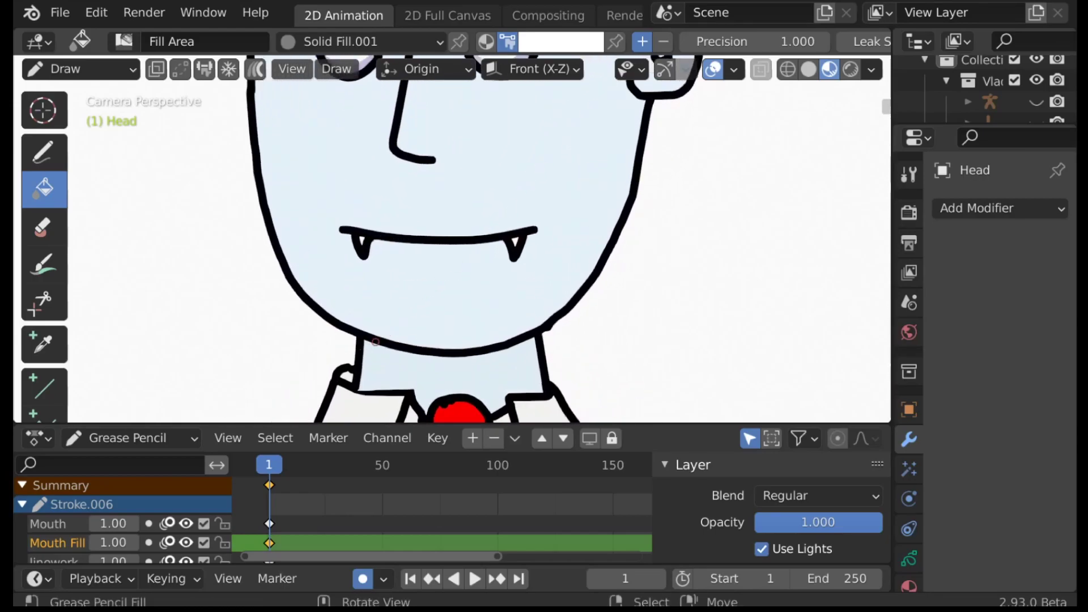
{"action": "left_click", "coordinate": [46, 526]}
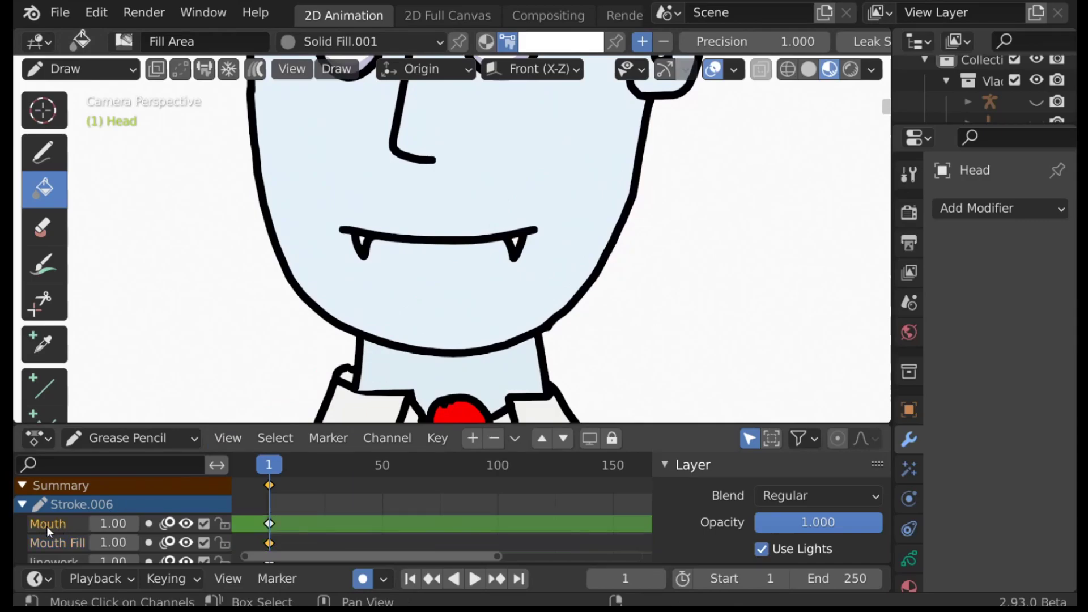
{"action": "key", "text": "Right"}
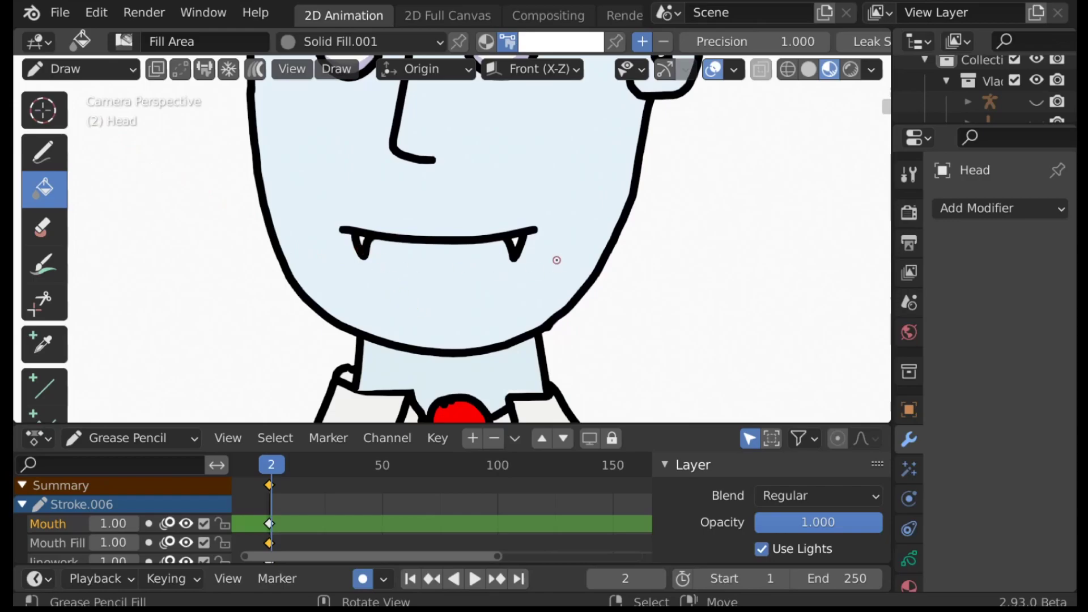
On the Mouth layer, set the Draw tool to Solid Stroke.001 in black.
{"action": "left_click", "coordinate": [55, 545]}
{"action": "left_click", "coordinate": [52, 526]}
{"action": "left_click", "coordinate": [44, 150]}
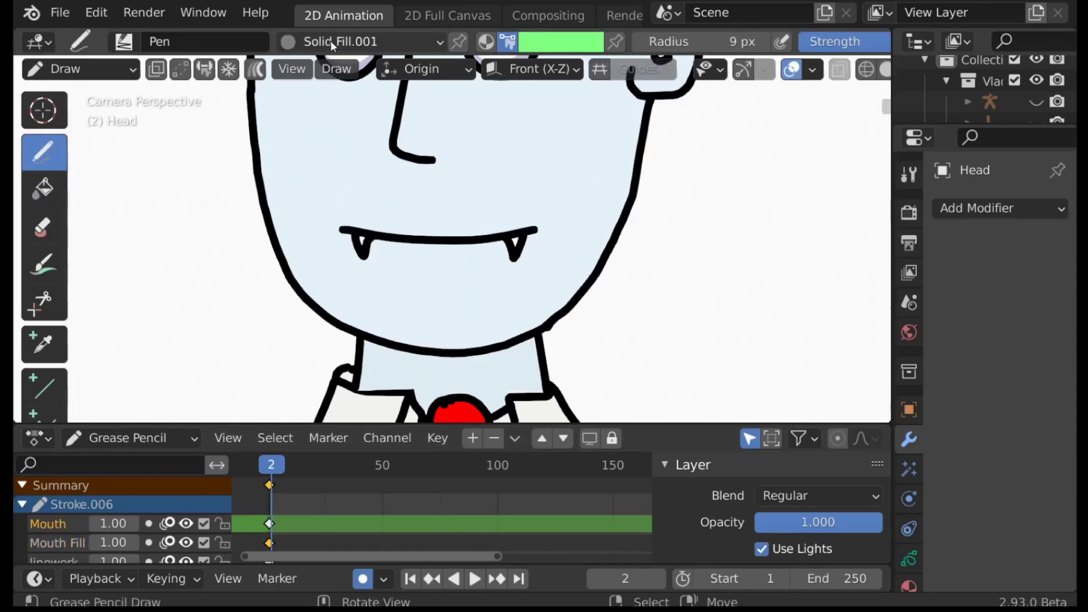
{"action": "left_click", "coordinate": [331, 43]}
{"action": "left_click", "coordinate": [262, 111]}
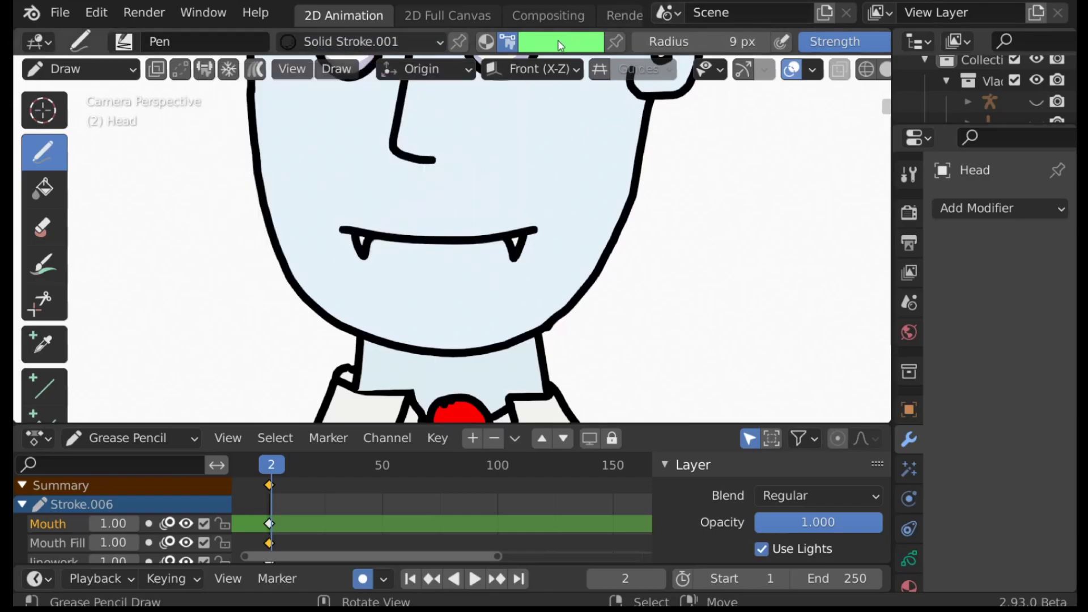
{"action": "left_click", "coordinate": [557, 41]}
{"action": "left_click", "coordinate": [649, 295]}
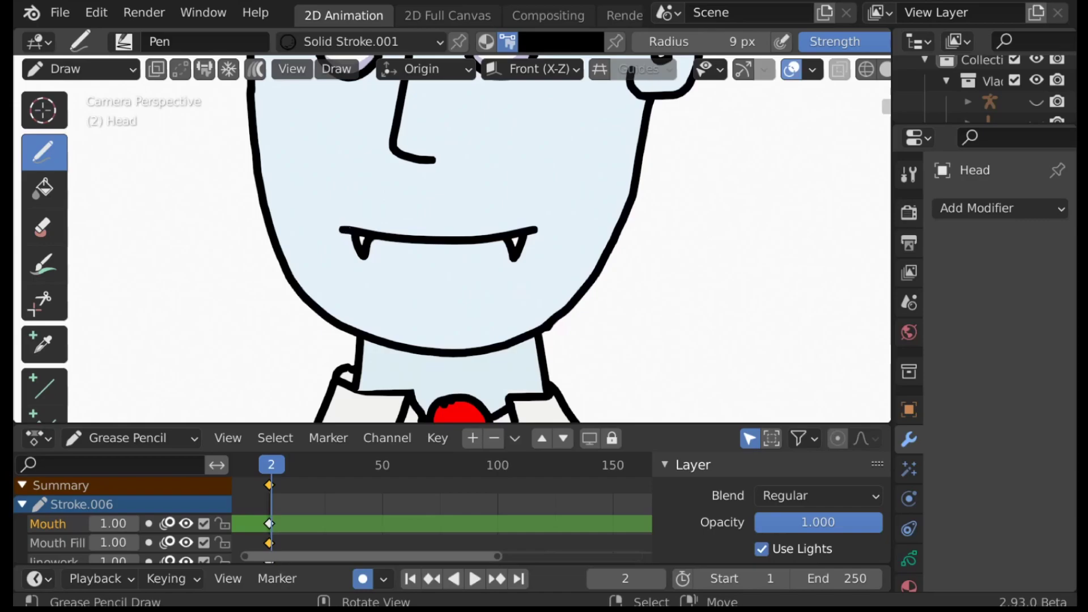
Insert a blank keyframe on frame 2 and draw the open mouth's lips, fangs and teeth.
{"action": "mouse_move", "coordinate": [344, 227]}
{"action": "left_mouse_down"}
{"action": "mouse_move", "coordinate": [512, 216]}
{"action": "mouse_move", "coordinate": [538, 226]}
{"action": "left_mouse_up"}
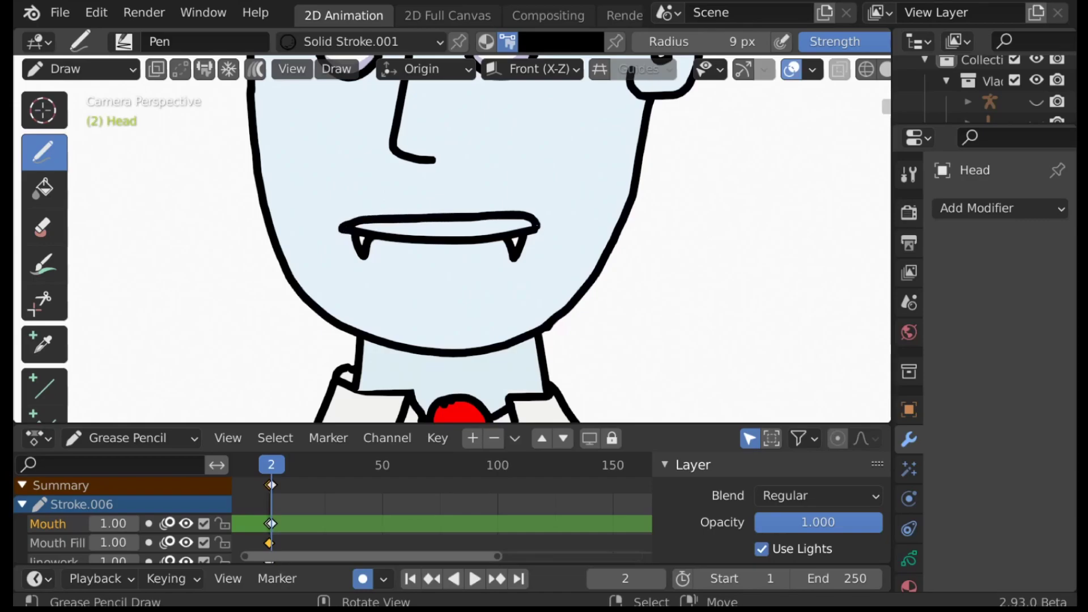
{"action": "left_click", "coordinate": [507, 243], "text": "ctrl"}
{"action": "key", "text": "ctrl+z"}
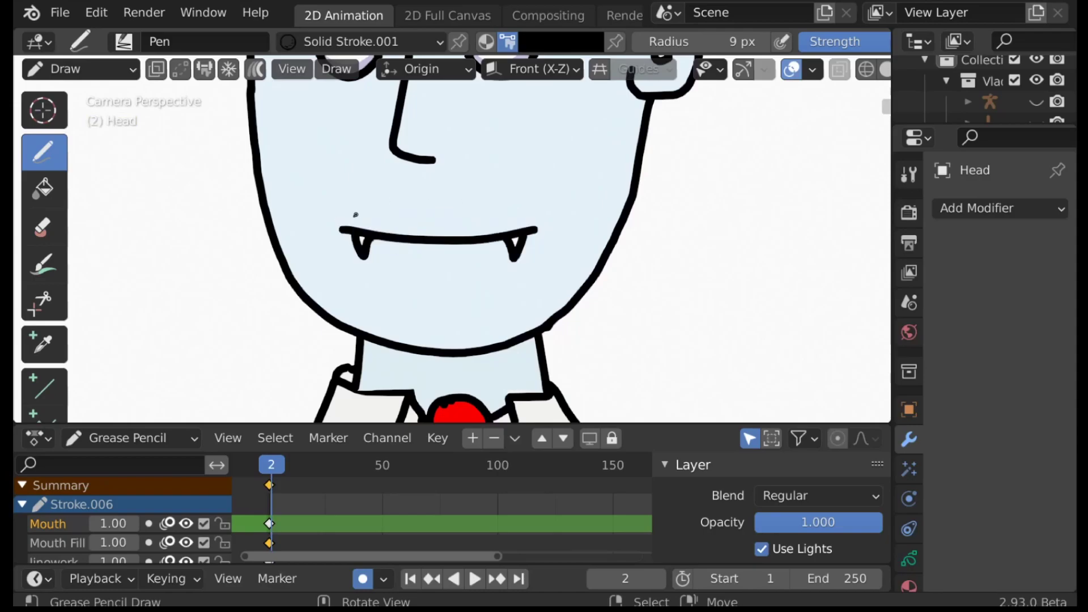
{"action": "left_click", "coordinate": [342, 230], "text": "ctrl"}
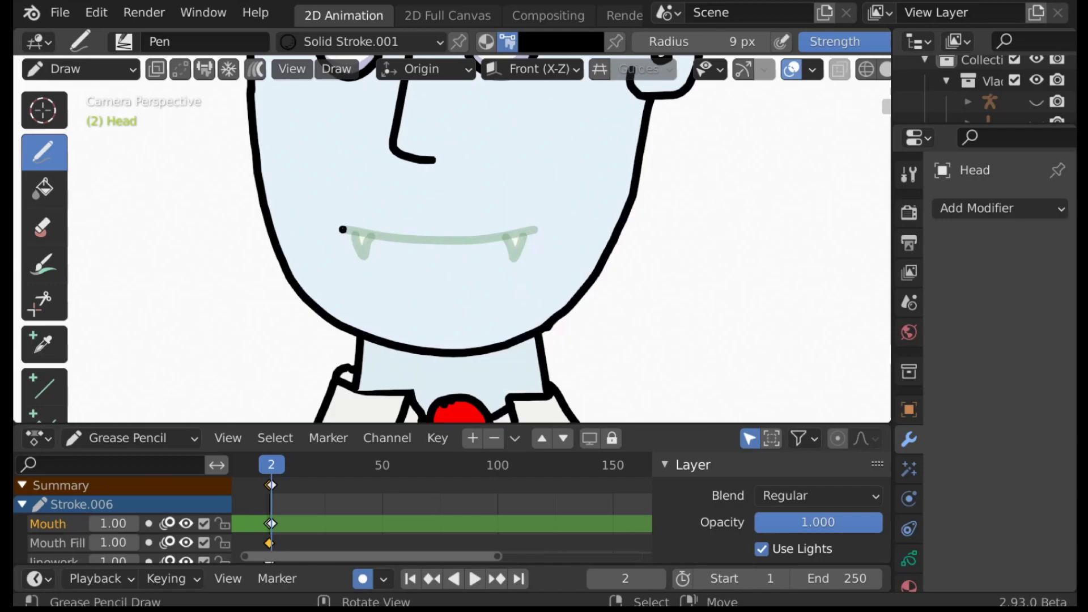
{"action": "mouse_move", "coordinate": [342, 229]}
{"action": "left_mouse_down"}
{"action": "mouse_move", "coordinate": [425, 207]}
{"action": "mouse_move", "coordinate": [501, 219]}
{"action": "mouse_move", "coordinate": [540, 242]}
{"action": "left_mouse_up"}
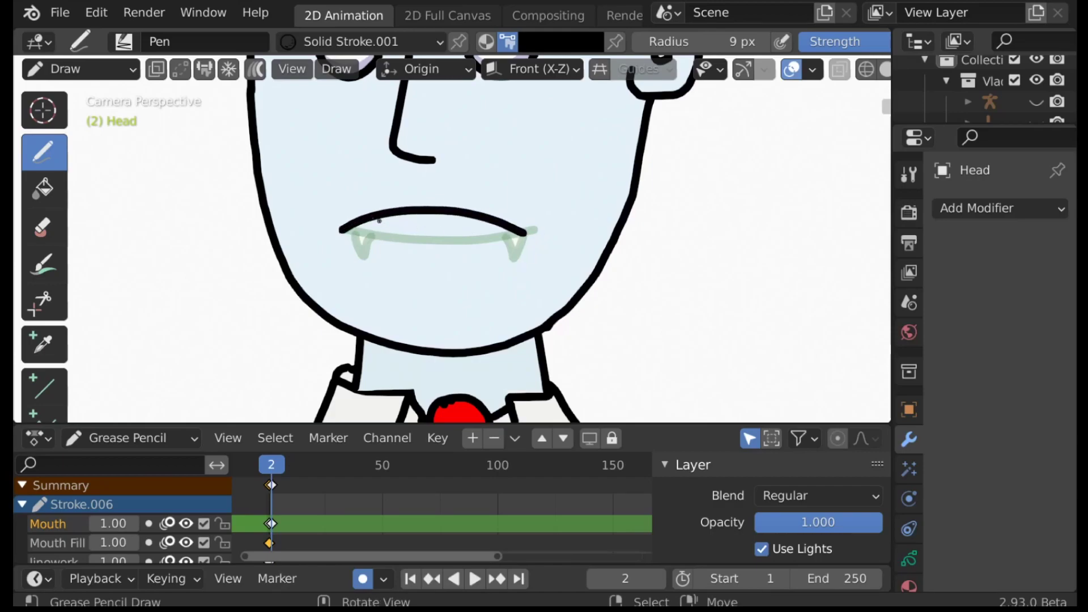
{"action": "mouse_move", "coordinate": [371, 219]}
{"action": "left_mouse_down"}
{"action": "mouse_move", "coordinate": [369, 245]}
{"action": "mouse_move", "coordinate": [391, 235]}
{"action": "mouse_move", "coordinate": [373, 257]}
{"action": "mouse_move", "coordinate": [384, 231]}
{"action": "left_mouse_up"}
{"action": "key", "text": "ctrl+z"}
{"action": "mouse_move", "coordinate": [388, 232]}
{"action": "left_mouse_down"}
{"action": "mouse_move", "coordinate": [477, 232]}
{"action": "mouse_move", "coordinate": [478, 260]}
{"action": "mouse_move", "coordinate": [495, 224]}
{"action": "left_mouse_up"}
{"action": "left_click_drag", "start_coordinate": [341, 230], "coordinate": [378, 227]}
{"action": "left_click_drag", "start_coordinate": [493, 237], "coordinate": [524, 234]}
{"action": "key", "text": "bracketleft"}
{"action": "key", "text": "bracketleft"}
{"action": "mouse_move", "coordinate": [406, 238]}
{"action": "left_mouse_down"}
{"action": "mouse_move", "coordinate": [401, 250]}
{"action": "mouse_move", "coordinate": [452, 249]}
{"action": "mouse_move", "coordinate": [428, 249]}
{"action": "left_mouse_up"}
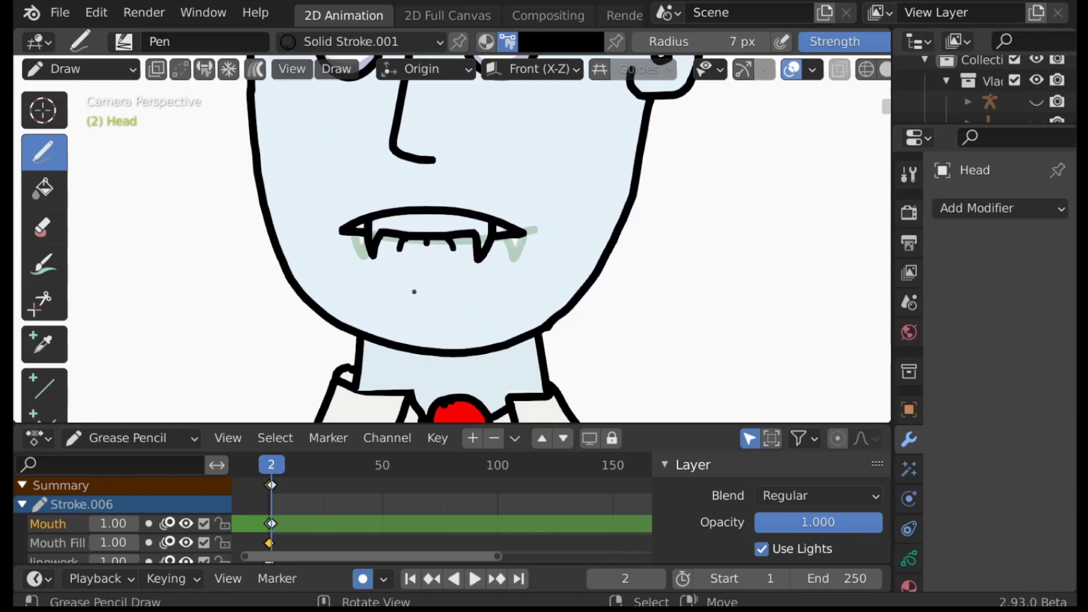
Make Mouth Fill the active layer and set the Fill tool to dark grey.
{"action": "key", "text": "y"}
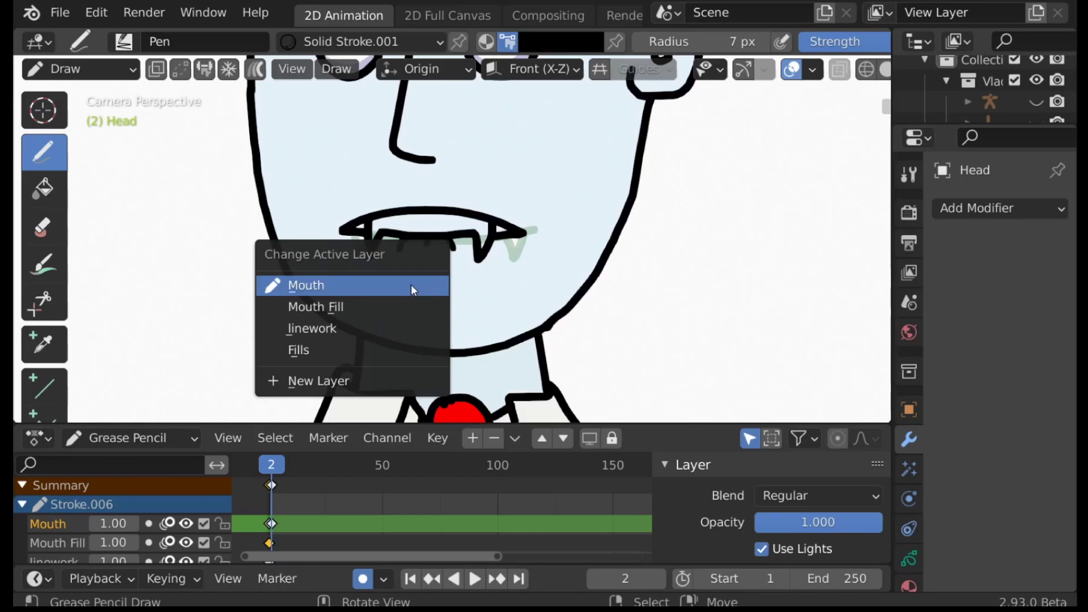
{"action": "left_click", "coordinate": [341, 307]}
{"action": "left_click", "coordinate": [44, 189]}
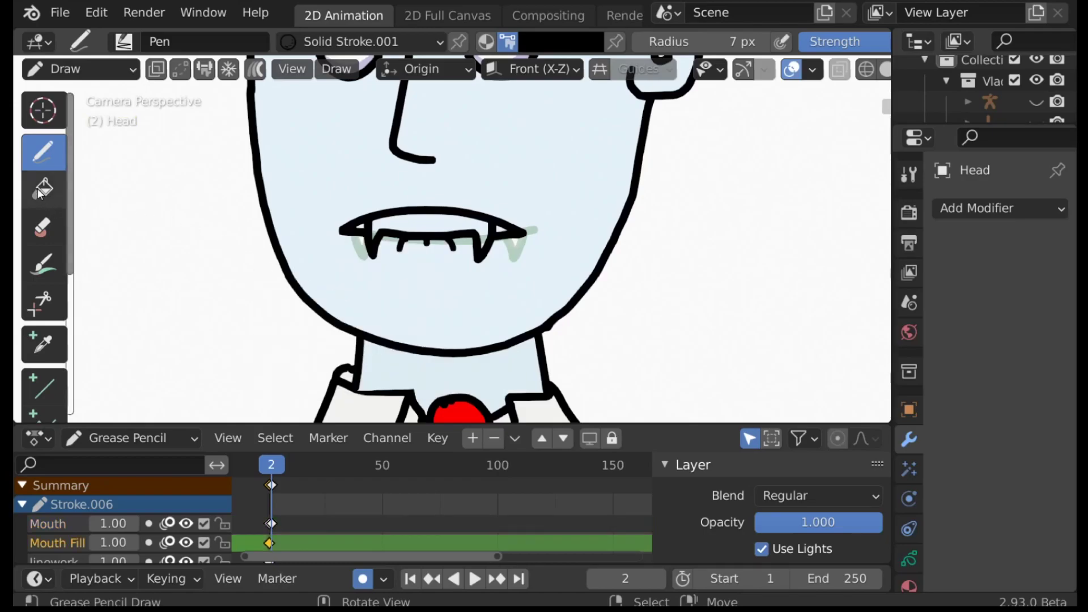
{"action": "left_click", "coordinate": [562, 41]}
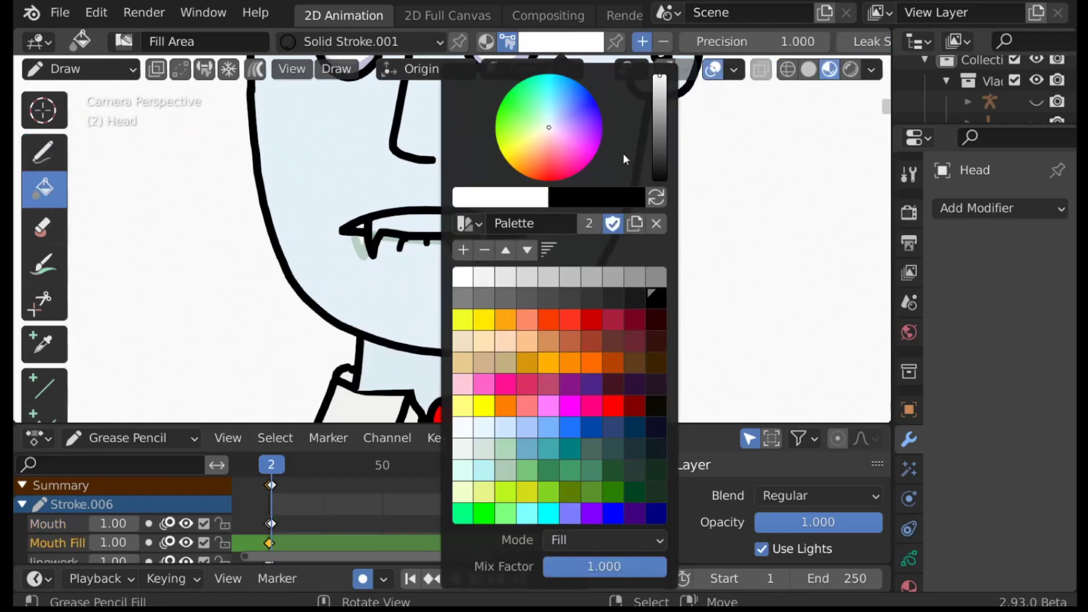
{"action": "left_click", "coordinate": [587, 297]}
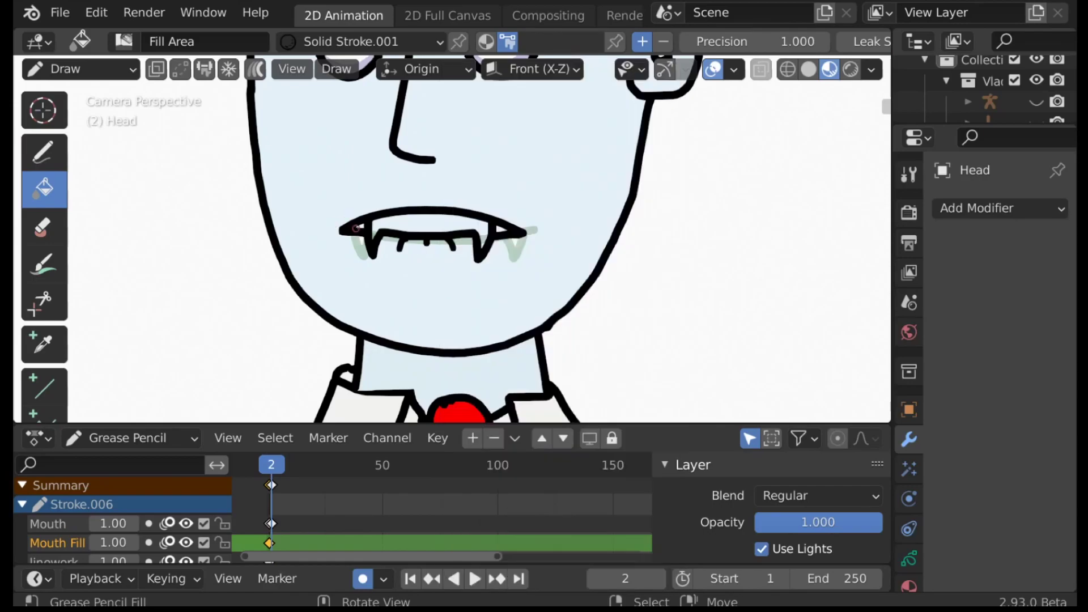
Draw test strokes beside the face, undo them, and advance to frame 3.
{"action": "key", "text": "d"}
{"action": "mouse_move", "coordinate": [572, 266]}
{"action": "left_mouse_down"}
{"action": "mouse_move", "coordinate": [579, 300]}
{"action": "mouse_move", "coordinate": [586, 291]}
{"action": "left_mouse_up"}
{"action": "left_click_drag", "start_coordinate": [610, 240], "coordinate": [606, 304]}
{"action": "mouse_move", "coordinate": [625, 268]}
{"action": "left_mouse_down"}
{"action": "mouse_move", "coordinate": [629, 284]}
{"action": "mouse_move", "coordinate": [639, 267]}
{"action": "left_mouse_up"}
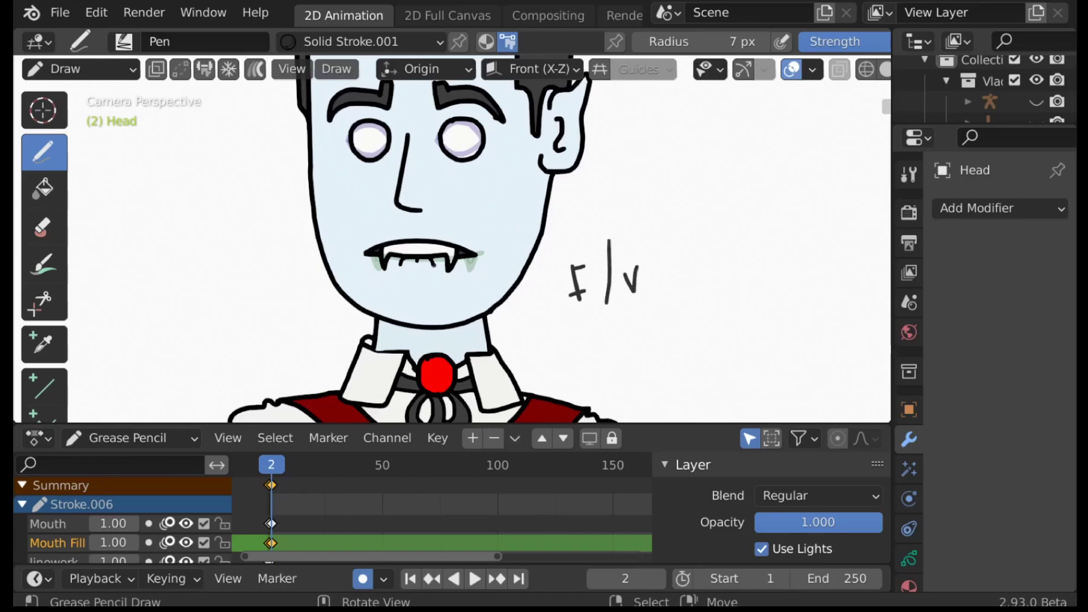
{"action": "key", "text": "ctrl+z"}
{"action": "key", "text": "ctrl+z"}
{"action": "key", "text": "ctrl+z"}
{"action": "key", "text": "ctrl+z"}
{"action": "key", "text": "Right"}
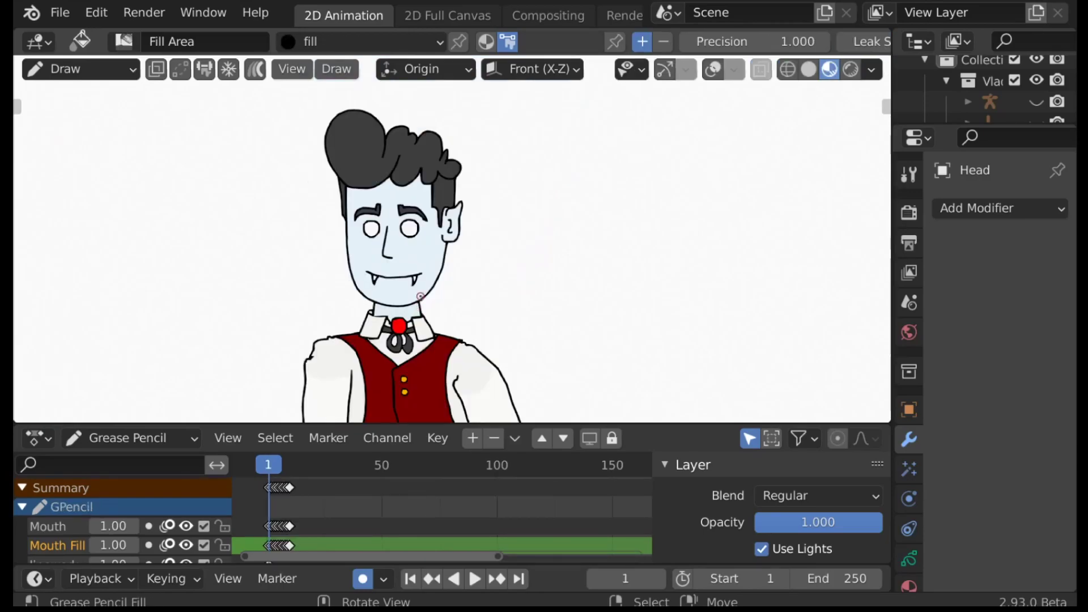
Preview the mouth shapes frame by frame, return to frame 1, and list the Head's modifiers.
{"action": "key", "text": "Right"}
{"action": "key", "text": "Right"}
{"action": "key", "text": "Right"}
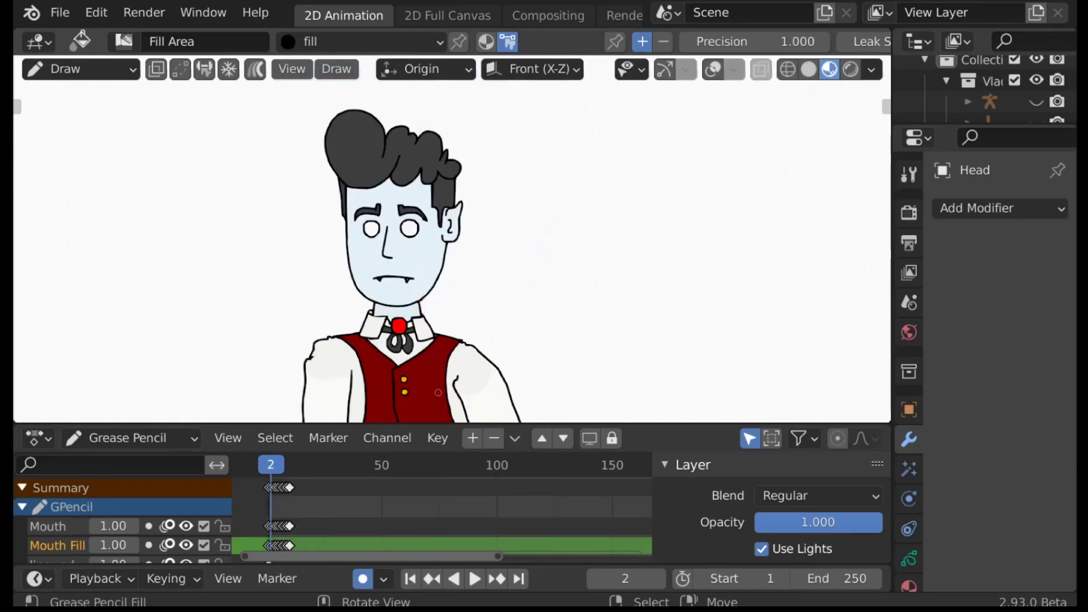
{"action": "key", "text": "Right"}
{"action": "key", "text": "Right"}
{"action": "key", "text": "Right"}
{"action": "key", "text": "Right"}
{"action": "key", "text": "Right"}
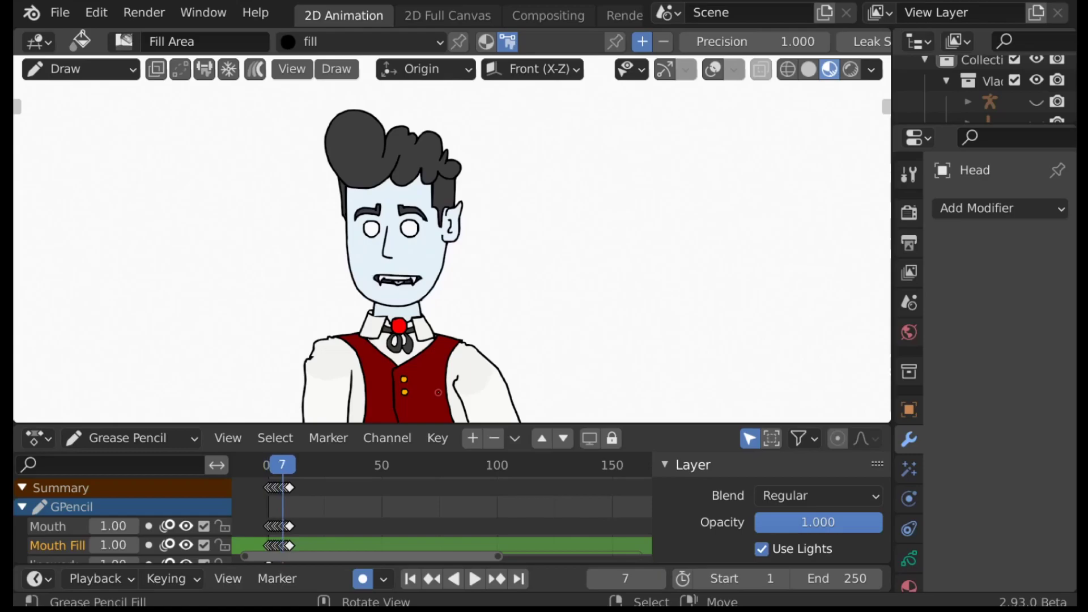
{"action": "key", "text": "Right"}
{"action": "key", "text": "Left"}
{"action": "key", "text": "Left"}
{"action": "key", "text": "Left"}
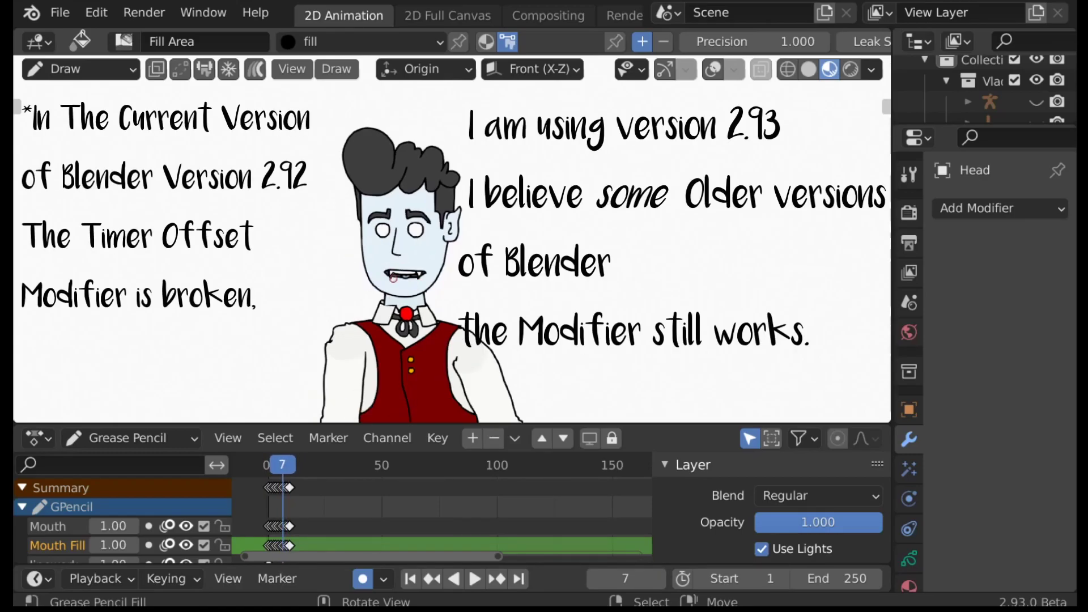
{"action": "left_click", "coordinate": [412, 580]}
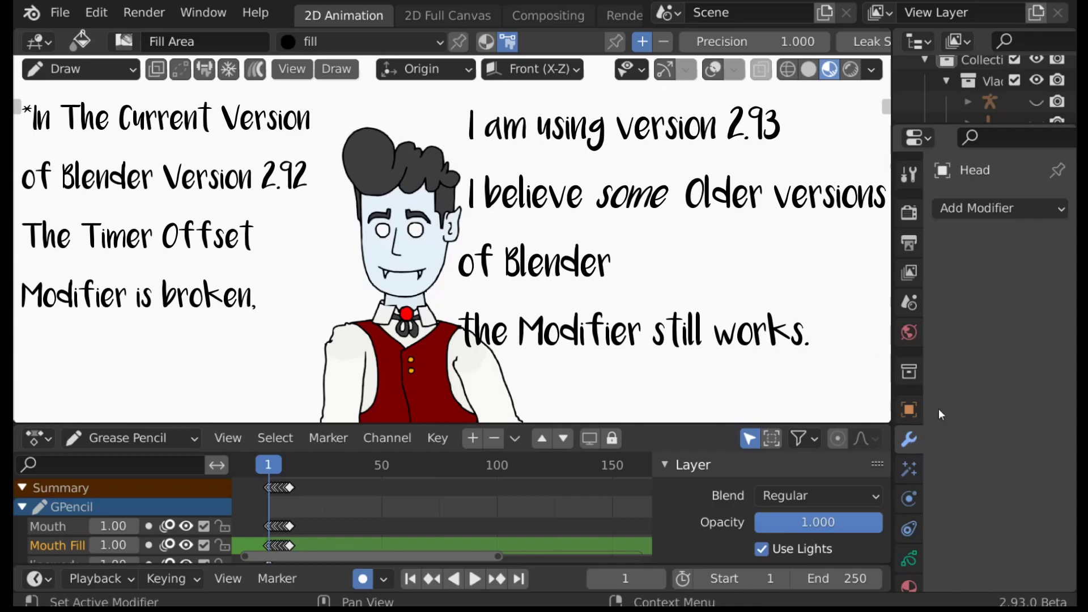
{"action": "left_click", "coordinate": [991, 210]}
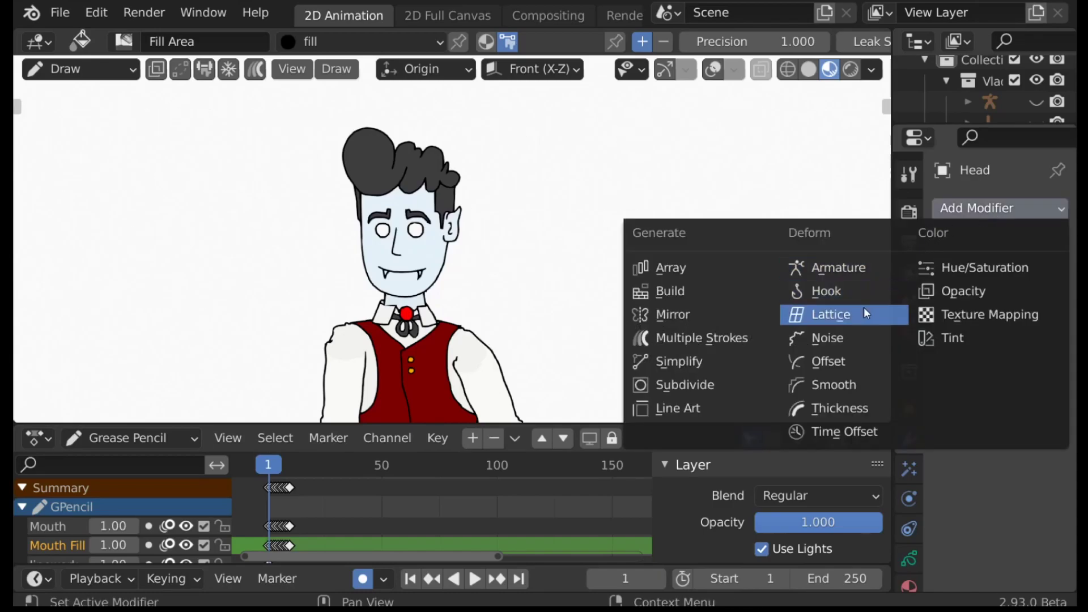
Add a Time Offset modifier to the Head in Fixed Frame mode and play it back.
{"action": "left_click", "coordinate": [863, 432]}
{"action": "left_click_drag", "start_coordinate": [894, 344], "coordinate": [819, 343]}
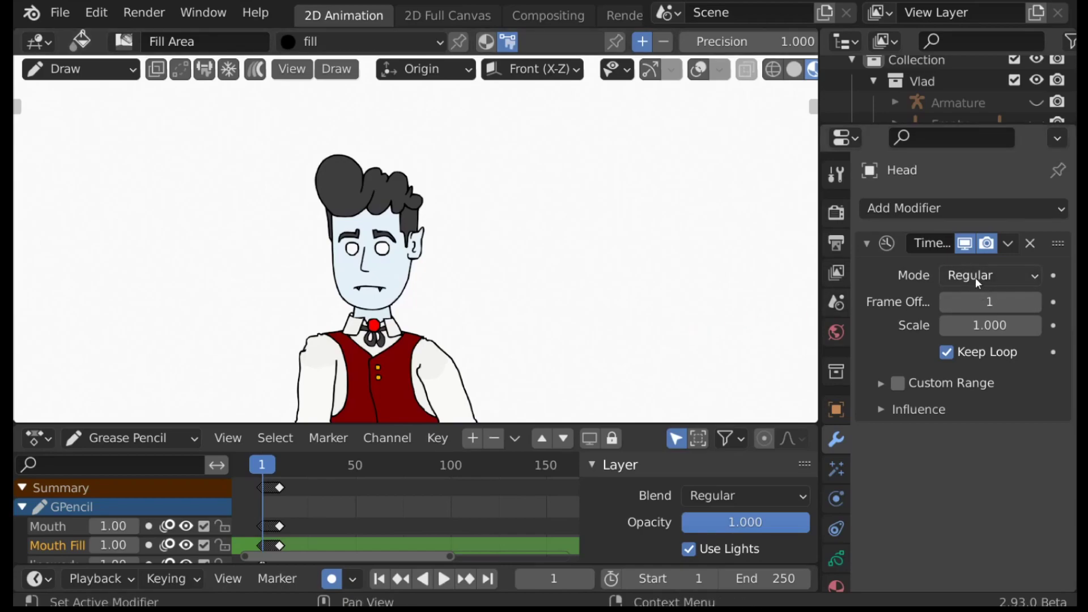
{"action": "left_click", "coordinate": [981, 275]}
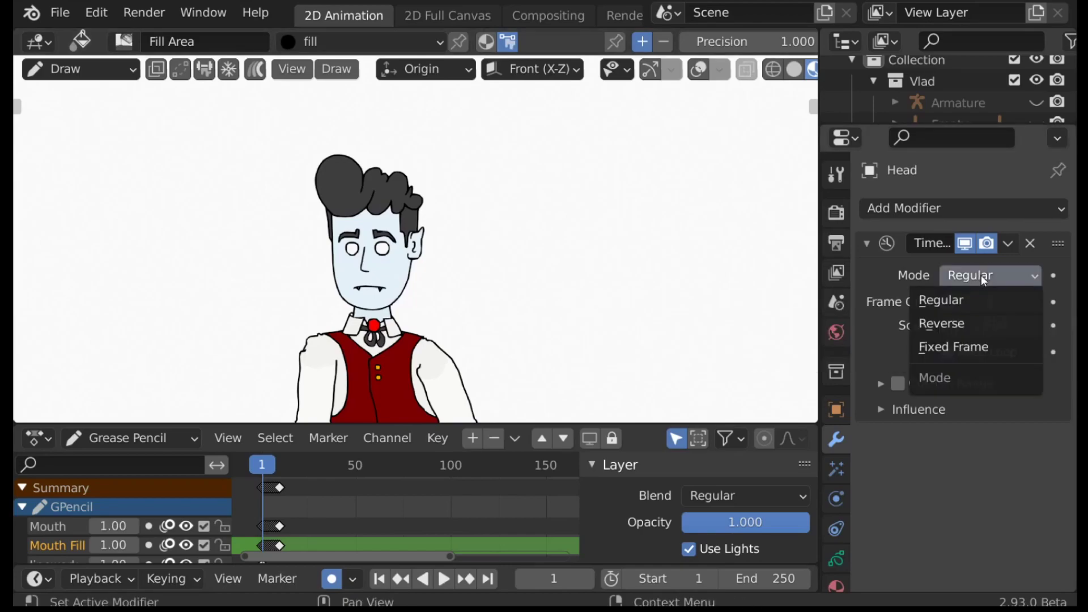
{"action": "left_click", "coordinate": [987, 347]}
{"action": "scroll", "coordinate": [401, 517], "scroll_direction": "up", "scroll_amount": 6}
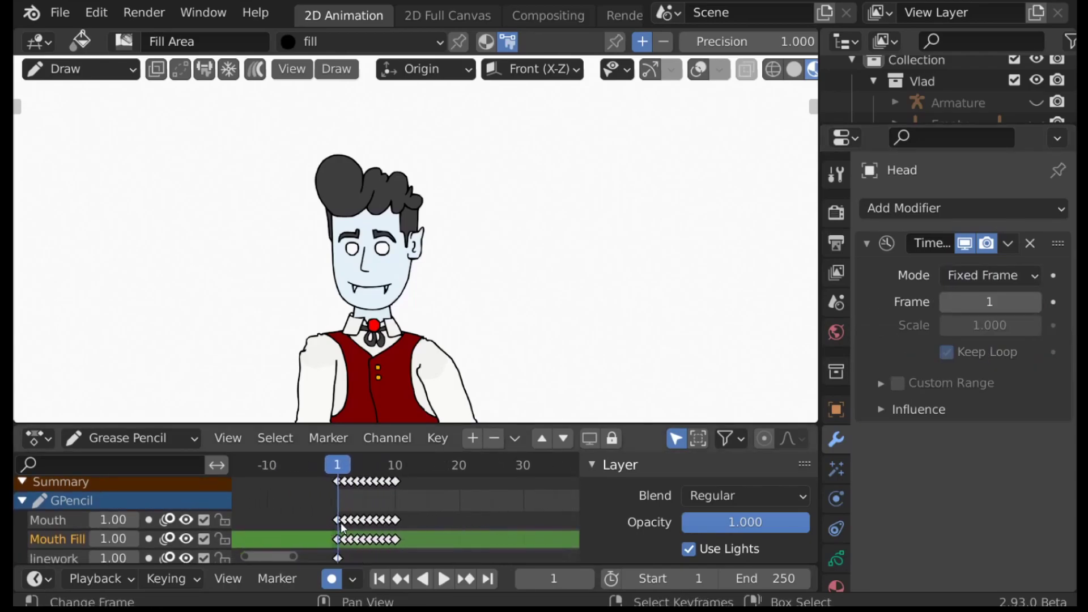
{"action": "key", "text": "space"}
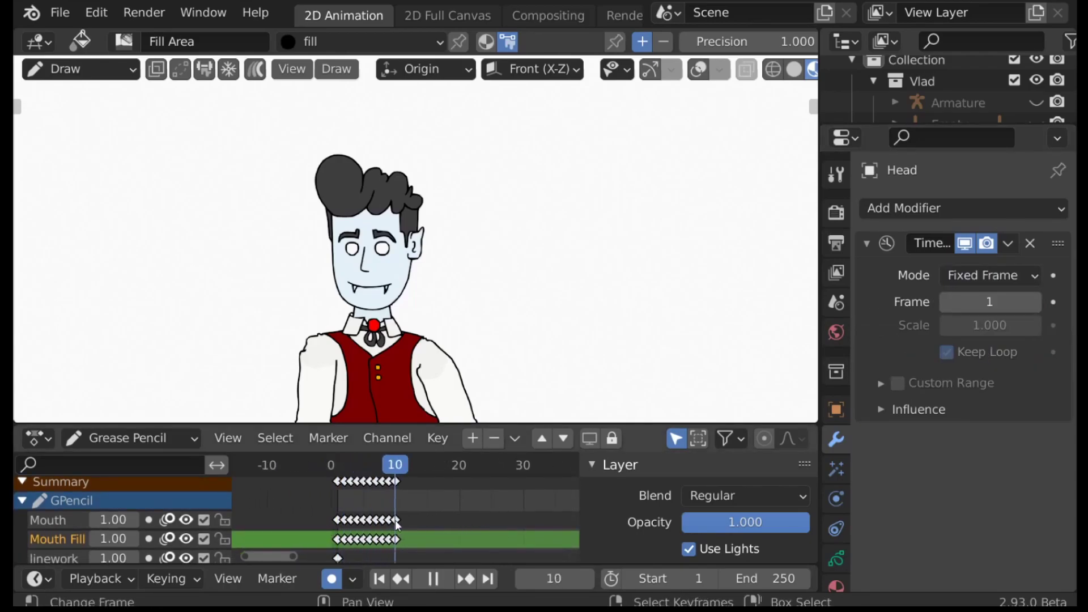
{"action": "key", "text": "Escape"}
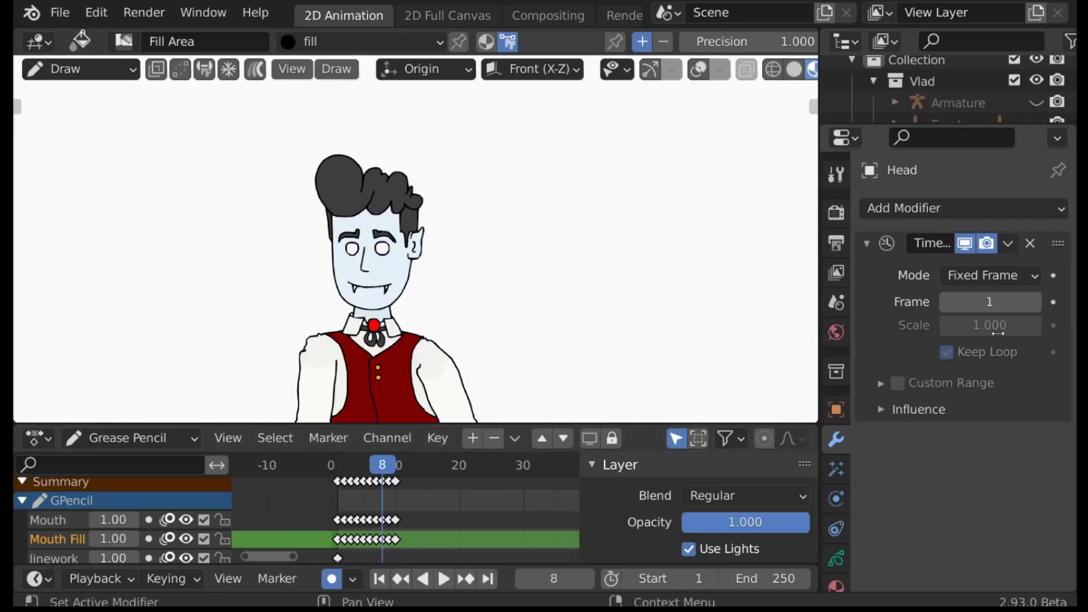
Test Fixed Frame values 2 through 5 with playback, then set Frame to 1.
{"action": "left_click", "coordinate": [1035, 304]}
{"action": "left_click", "coordinate": [1035, 303]}
{"action": "left_click", "coordinate": [1035, 304]}
{"action": "left_click", "coordinate": [1035, 303]}
{"action": "key", "text": "space"}
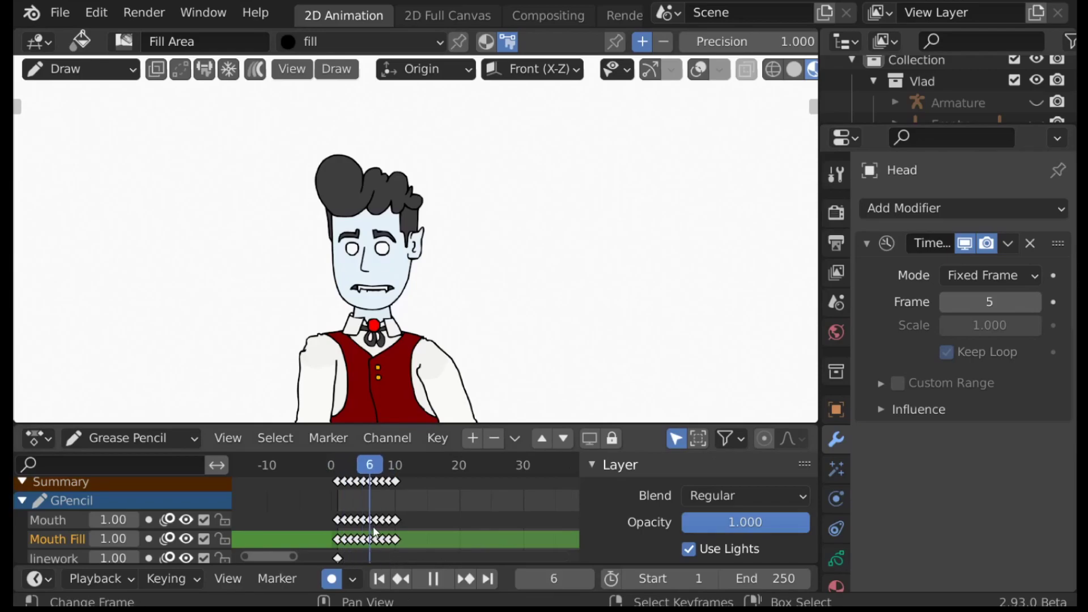
{"action": "key", "text": "Escape"}
{"action": "left_click", "coordinate": [997, 301]}
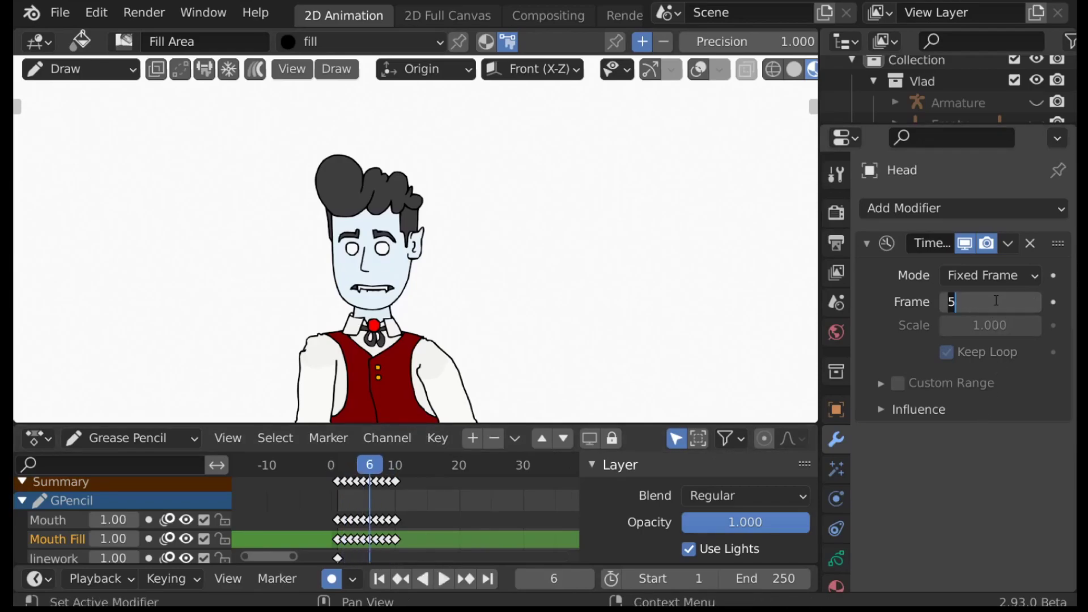
{"action": "type", "text": "1"}
{"action": "key", "text": "Return"}
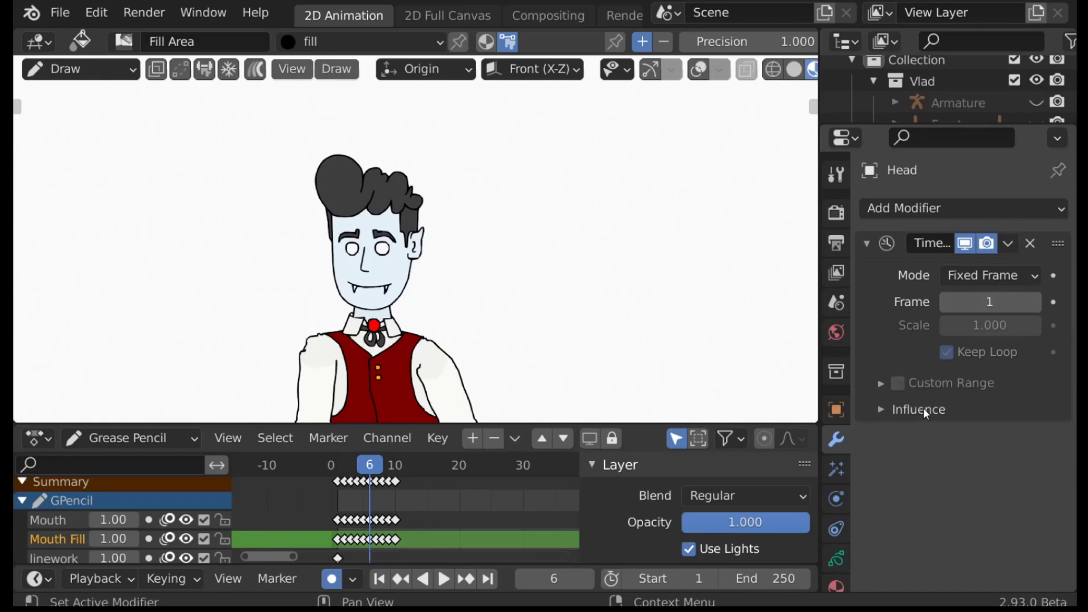
Restrict the head's Time Offset modifier to the Mouth layer and raise its fixed frame to 5.
{"action": "left_click", "coordinate": [888, 410]}
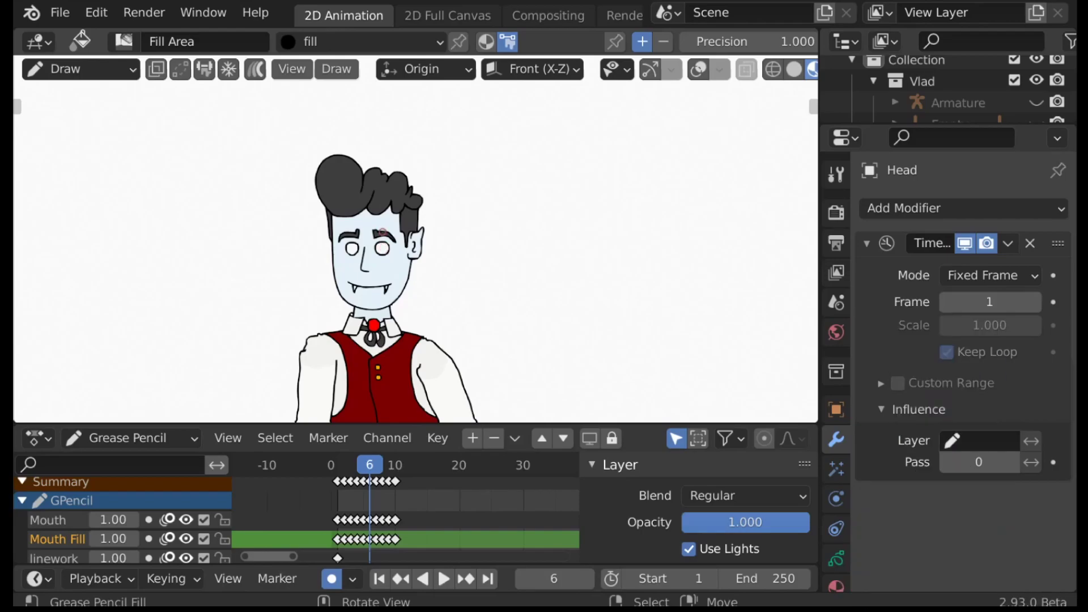
{"action": "left_click", "coordinate": [964, 440]}
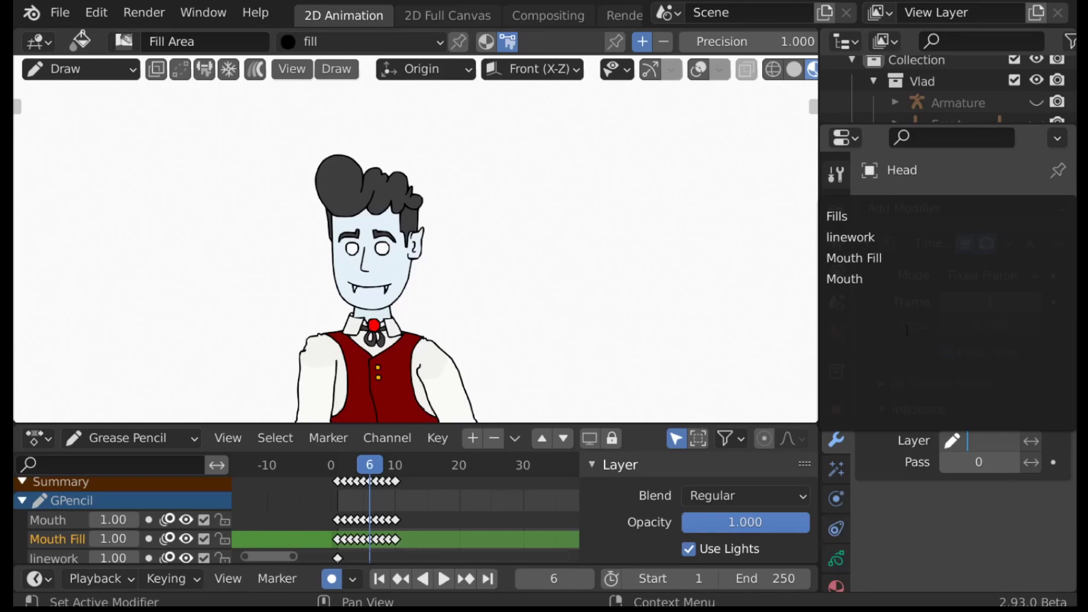
{"action": "left_click", "coordinate": [859, 277]}
{"action": "left_click", "coordinate": [1035, 305]}
{"action": "left_click", "coordinate": [1035, 305]}
{"action": "left_click", "coordinate": [1035, 305]}
{"action": "left_click", "coordinate": [1035, 305]}
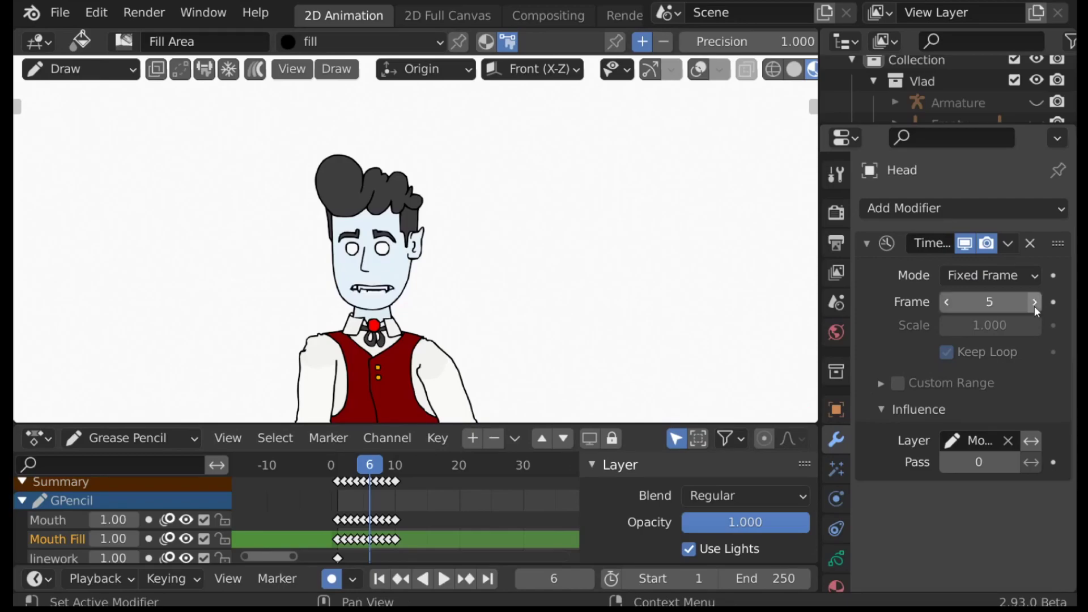
{"action": "scroll", "coordinate": [495, 302], "scroll_direction": "up", "scroll_amount": 5}
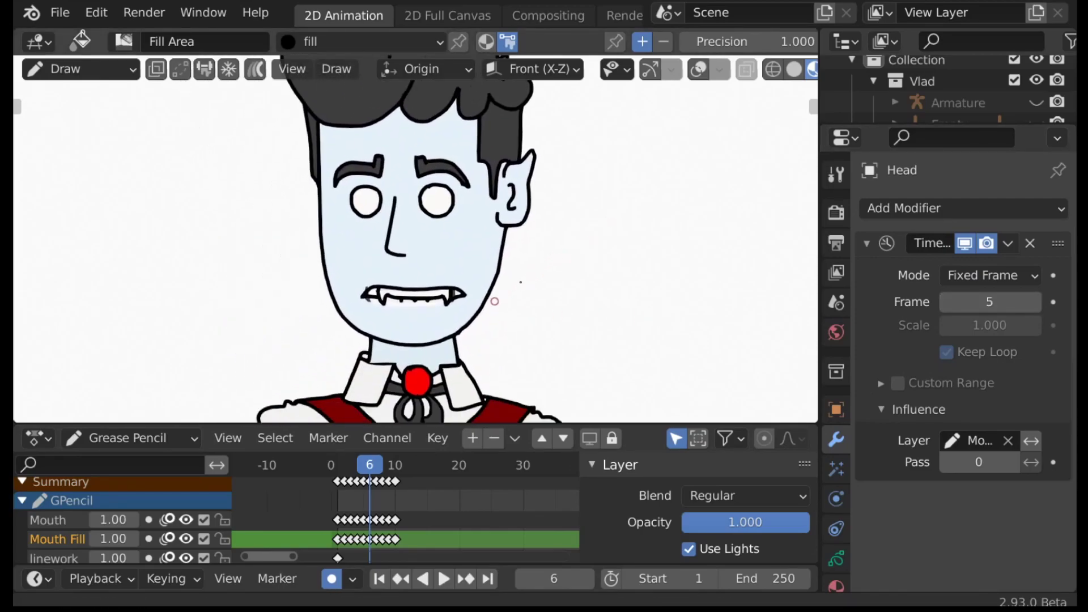
{"action": "scroll", "coordinate": [495, 301], "scroll_direction": "up", "scroll_amount": 3}
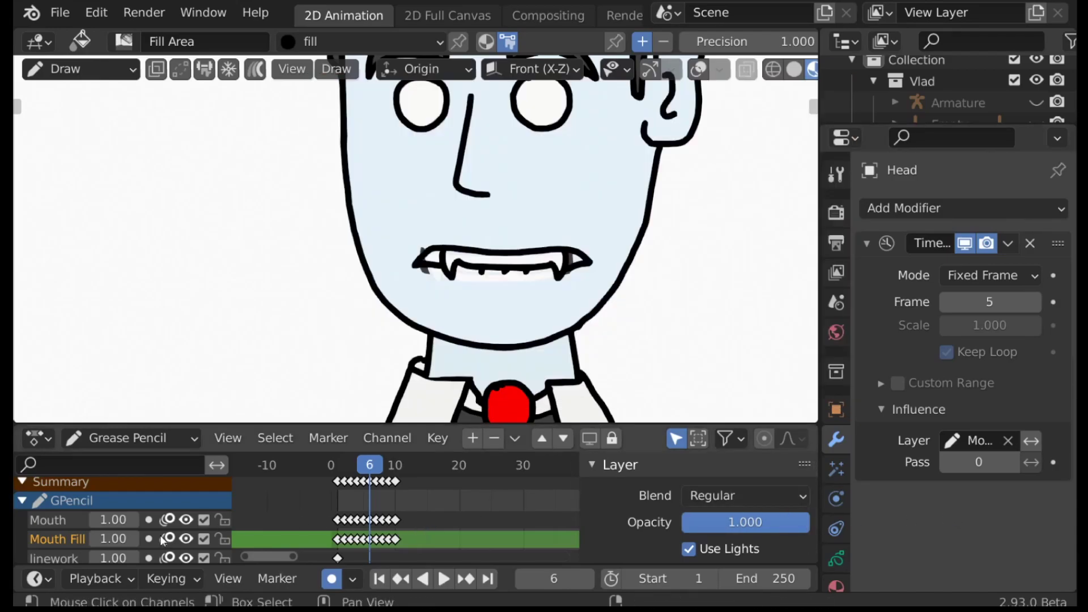
Make Mouth the active layer, try Merge Down from the F3 search, then undo it.
{"action": "left_click", "coordinate": [48, 520]}
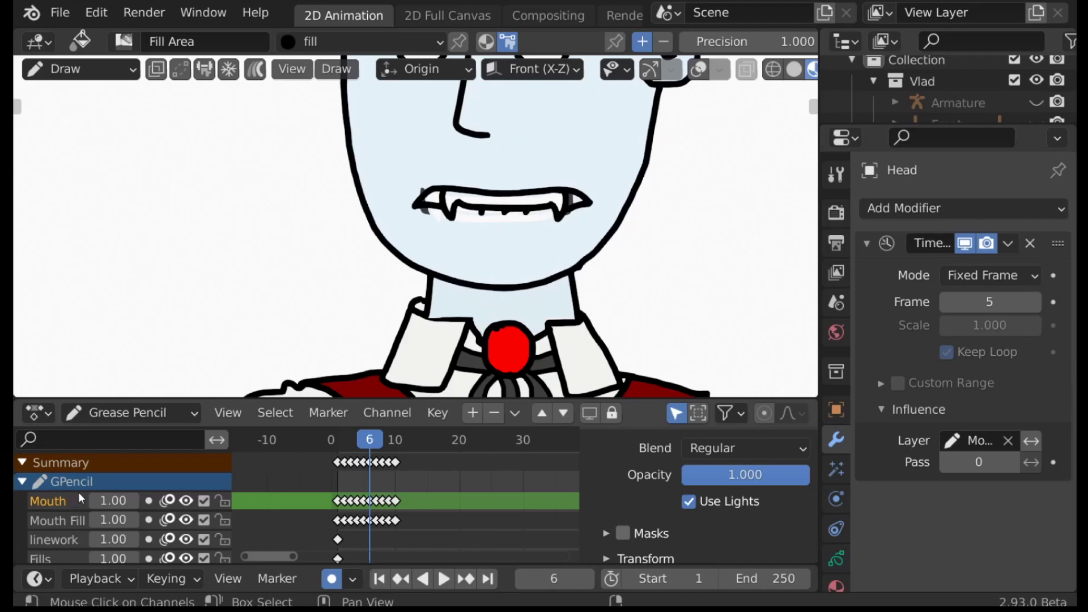
{"action": "key", "text": "F3"}
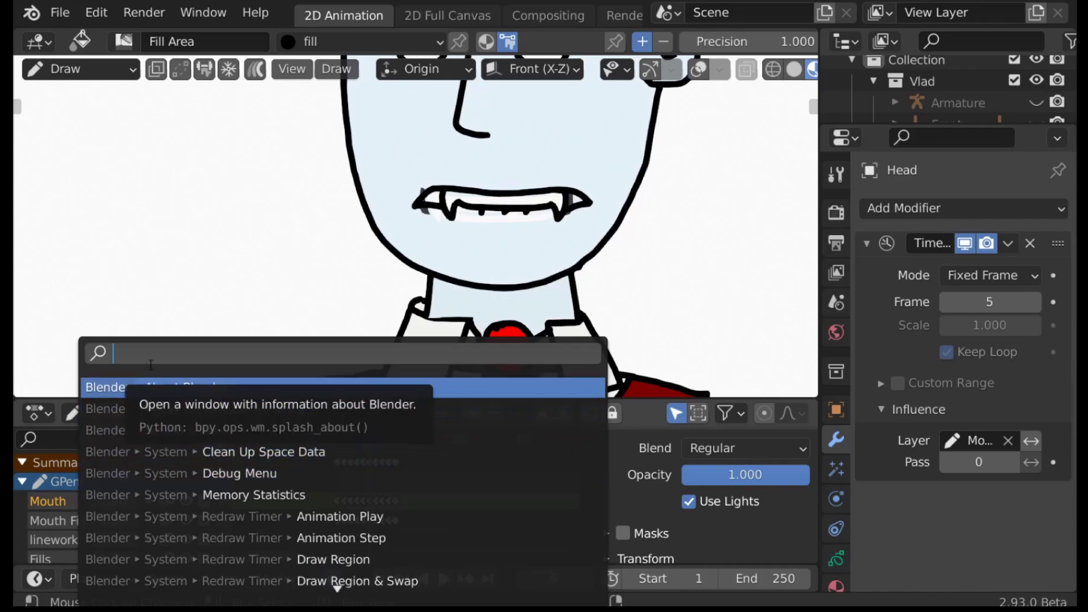
{"action": "type", "text": "merge"}
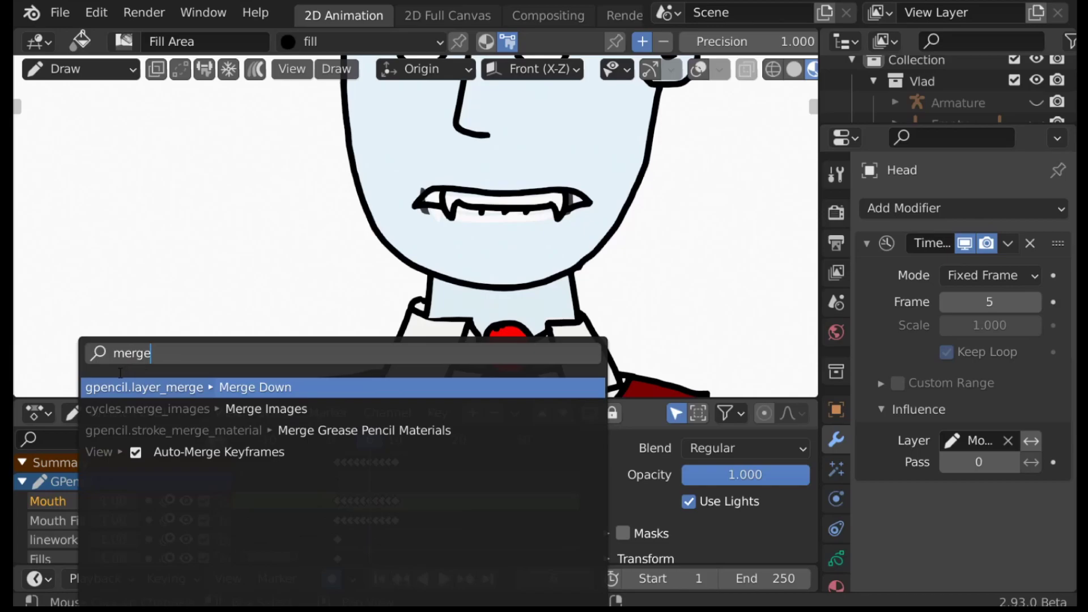
{"action": "left_click", "coordinate": [258, 391]}
{"action": "key", "text": "ctrl+z"}
Merge Mouth into Mouth Fill using Merge Down in the Layers panel's specials menu.
{"action": "scroll", "coordinate": [833, 497], "scroll_direction": "down", "scroll_amount": 2}
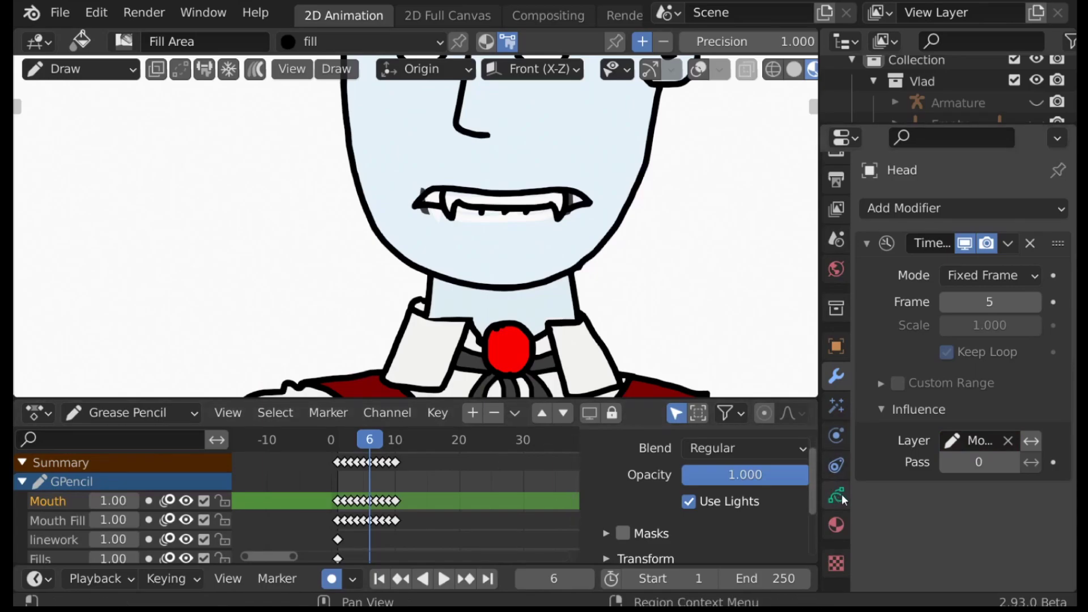
{"action": "left_click", "coordinate": [838, 498]}
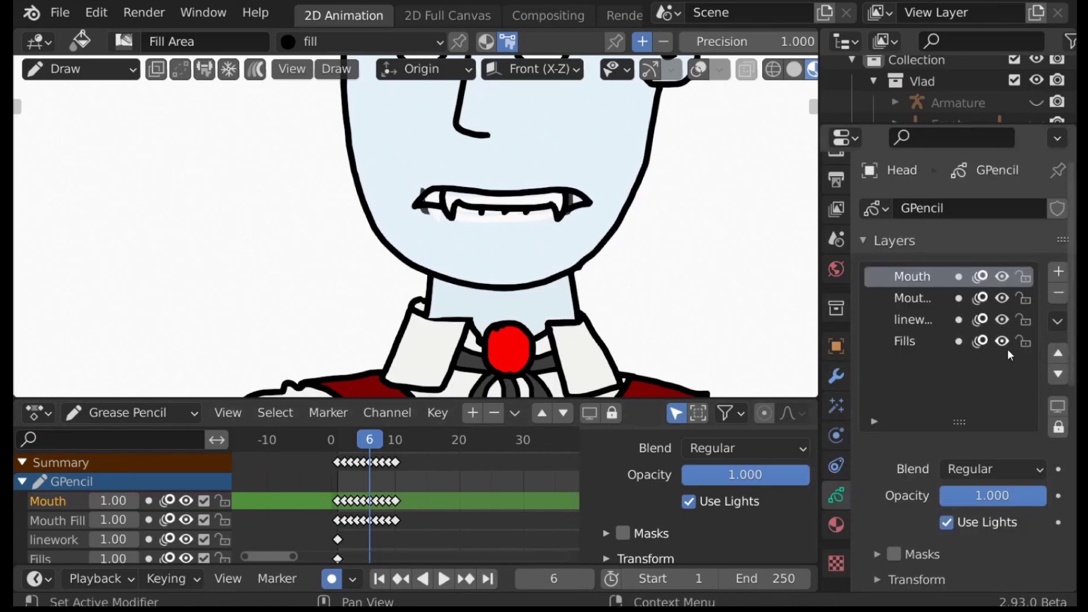
{"action": "left_click", "coordinate": [1057, 323]}
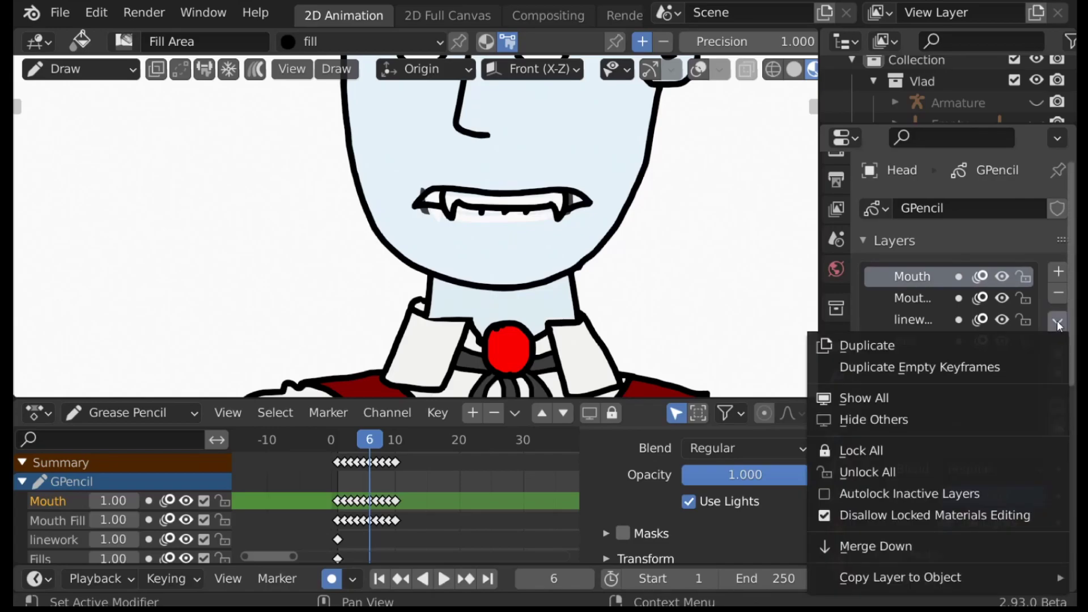
{"action": "left_click", "coordinate": [879, 547]}
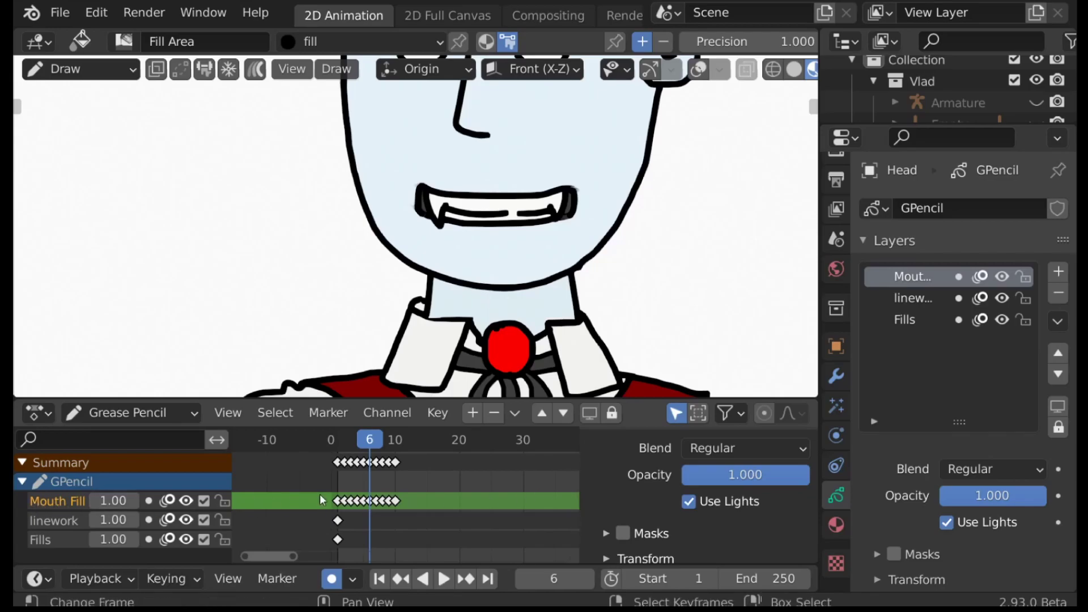
Retarget the Time Offset modifier to Mouth Fill and lower its fixed frame from 5 to 3.
{"action": "left_click", "coordinate": [837, 379]}
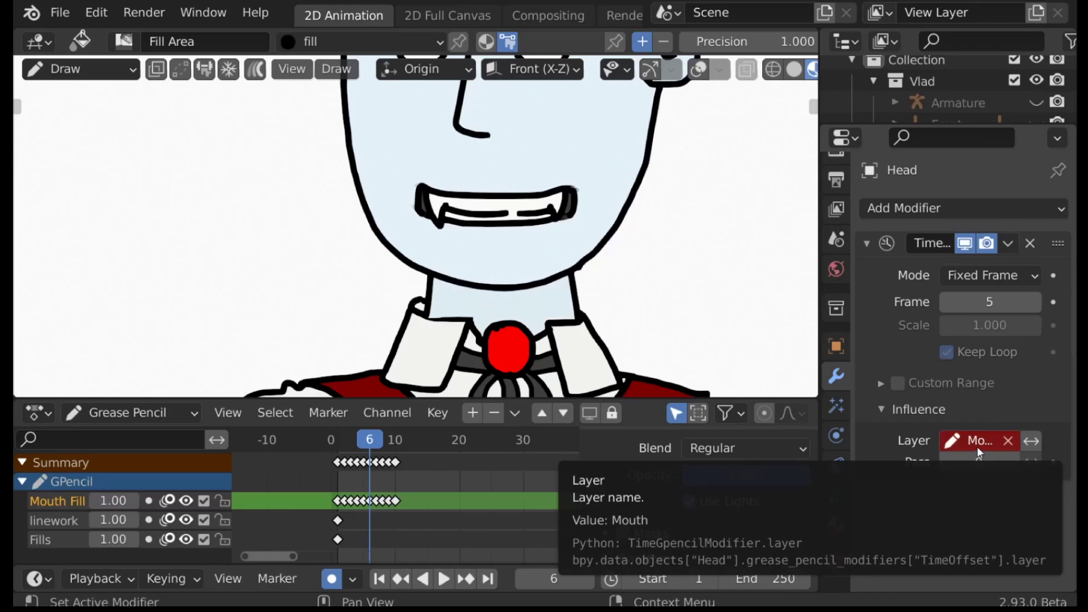
{"action": "left_click", "coordinate": [1009, 441]}
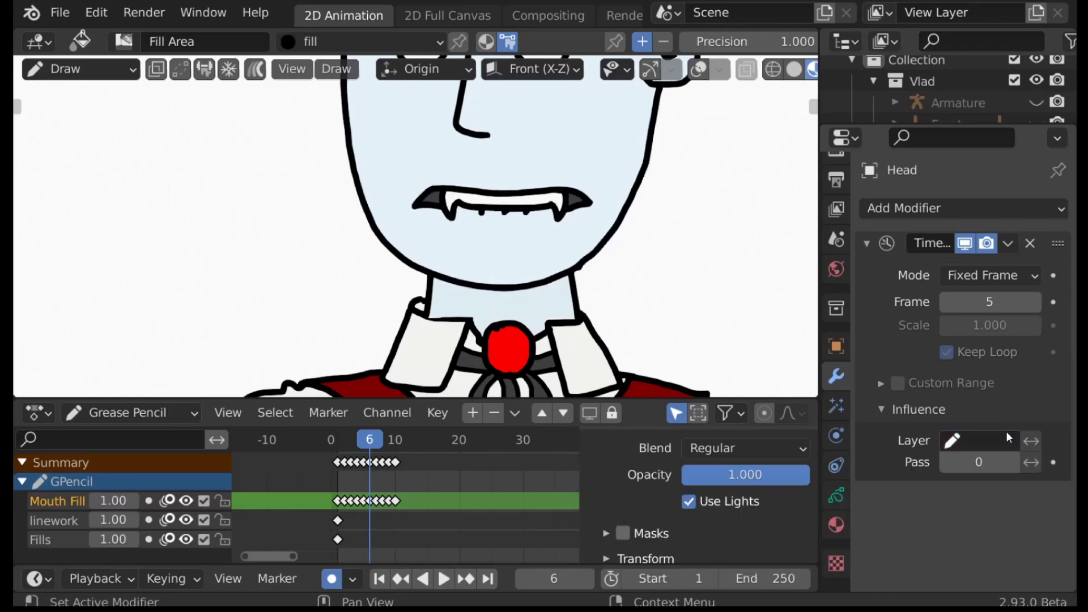
{"action": "left_click", "coordinate": [987, 441]}
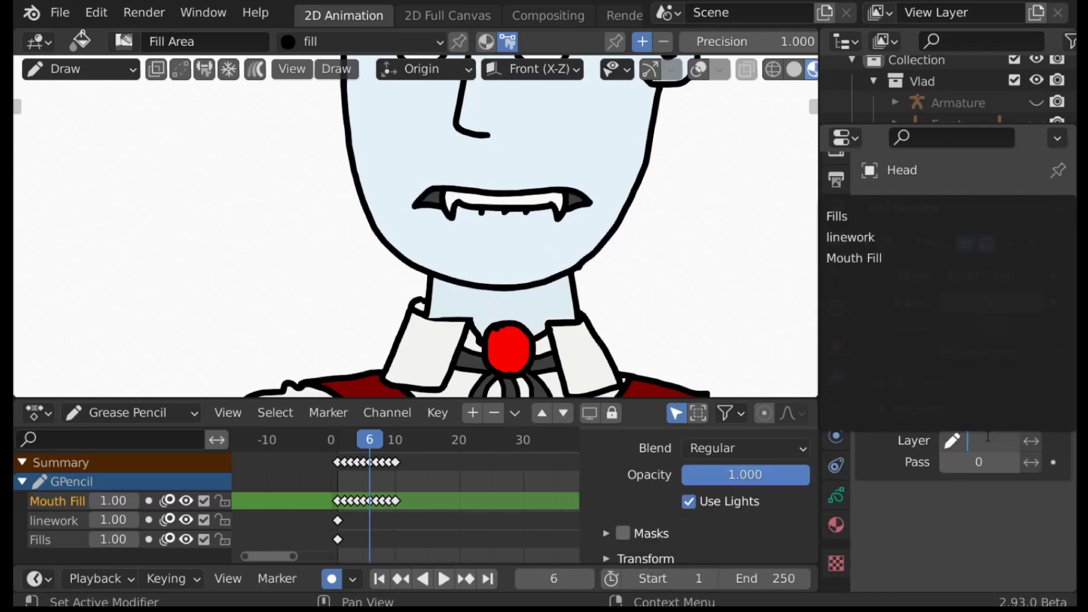
{"action": "left_click", "coordinate": [843, 261]}
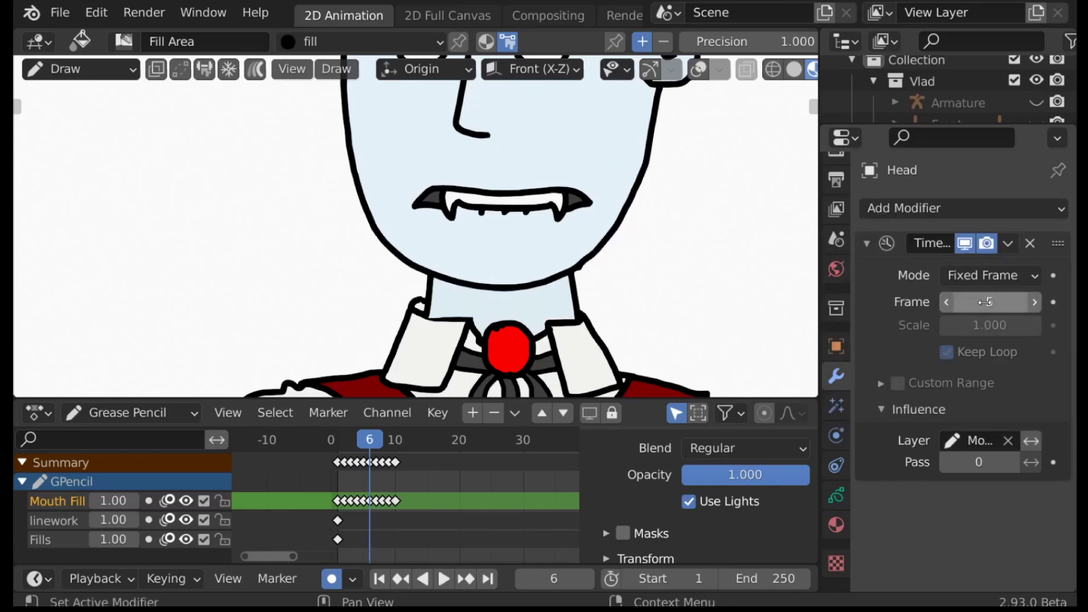
{"action": "left_click_drag", "start_coordinate": [991, 303], "coordinate": [975, 302]}
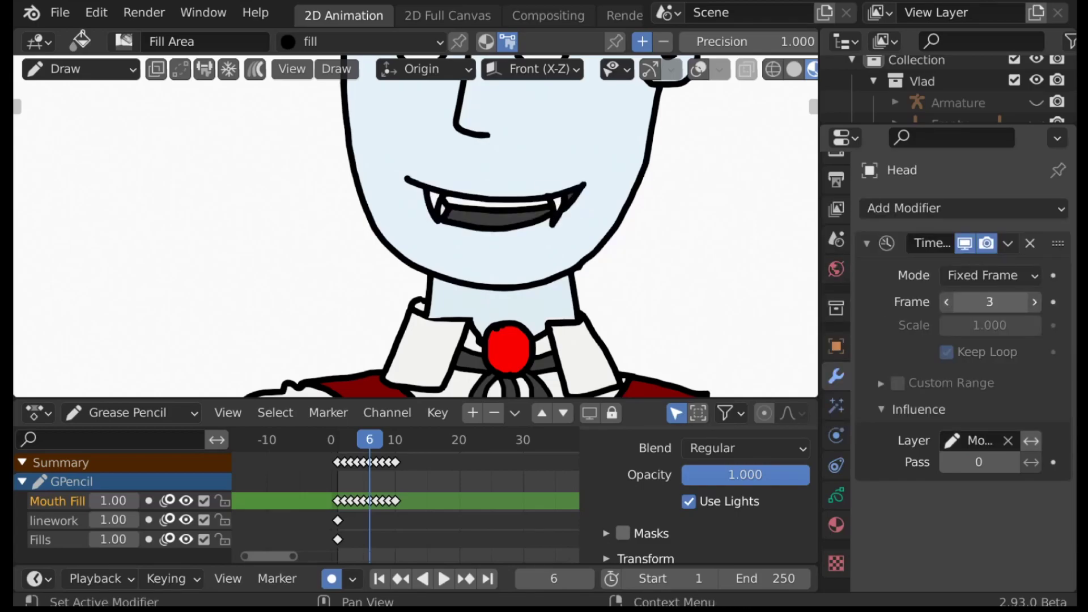
{"action": "left_click", "coordinate": [946, 302]}
{"action": "left_click", "coordinate": [947, 302]}
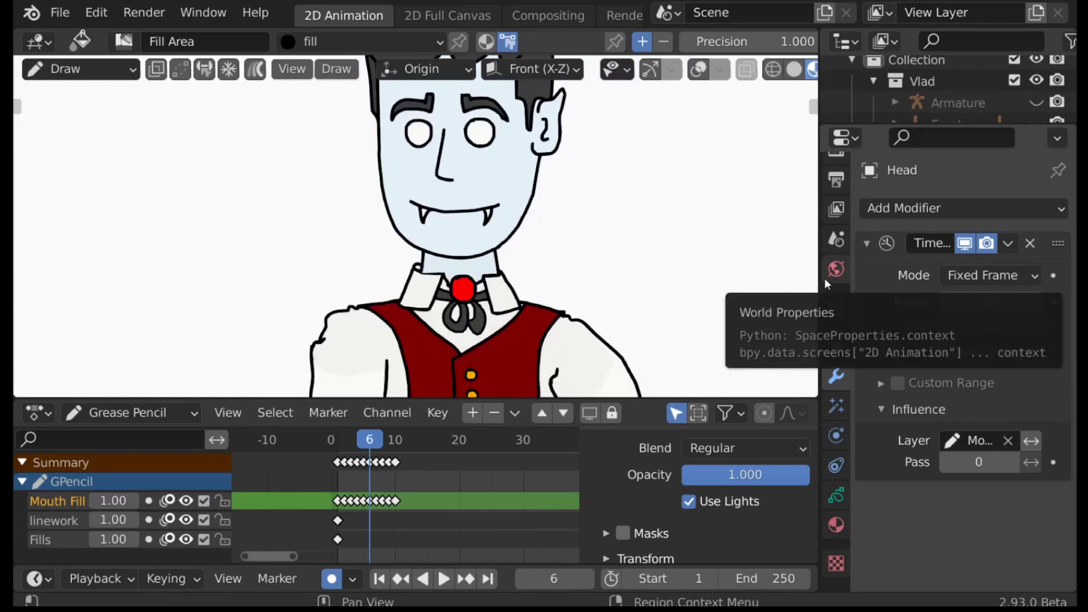
Split off a Video Sequencer area at the top and add the ep1 vlad coverage movie strip.
{"action": "scroll", "coordinate": [415, 226], "scroll_direction": "down", "scroll_amount": 8}
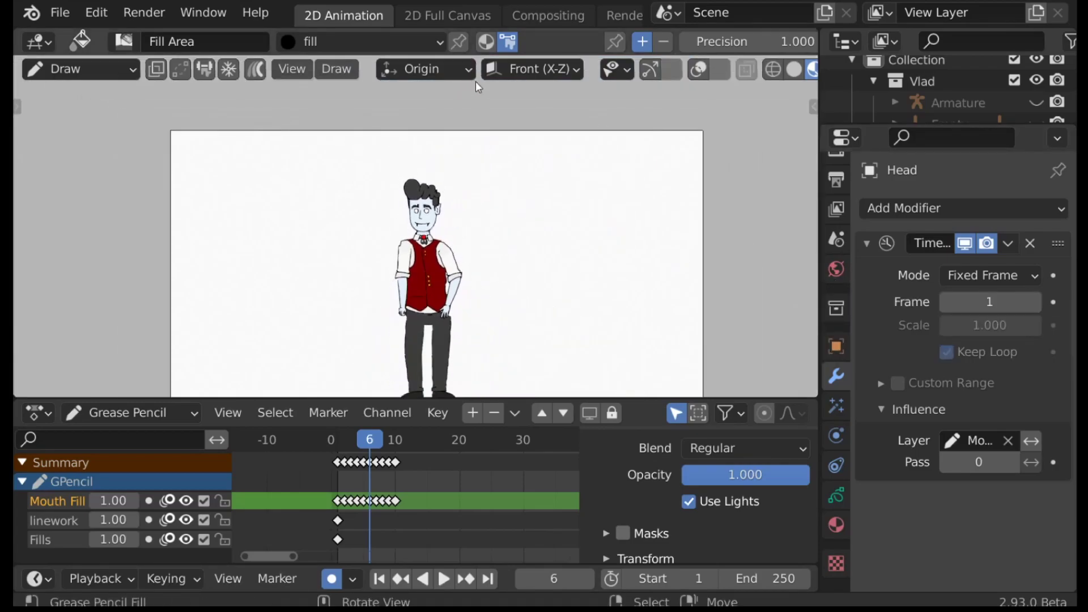
{"action": "scroll", "coordinate": [580, 139], "scroll_direction": "down", "scroll_amount": 2}
{"action": "left_click_drag", "start_coordinate": [814, 31], "coordinate": [814, 182]}
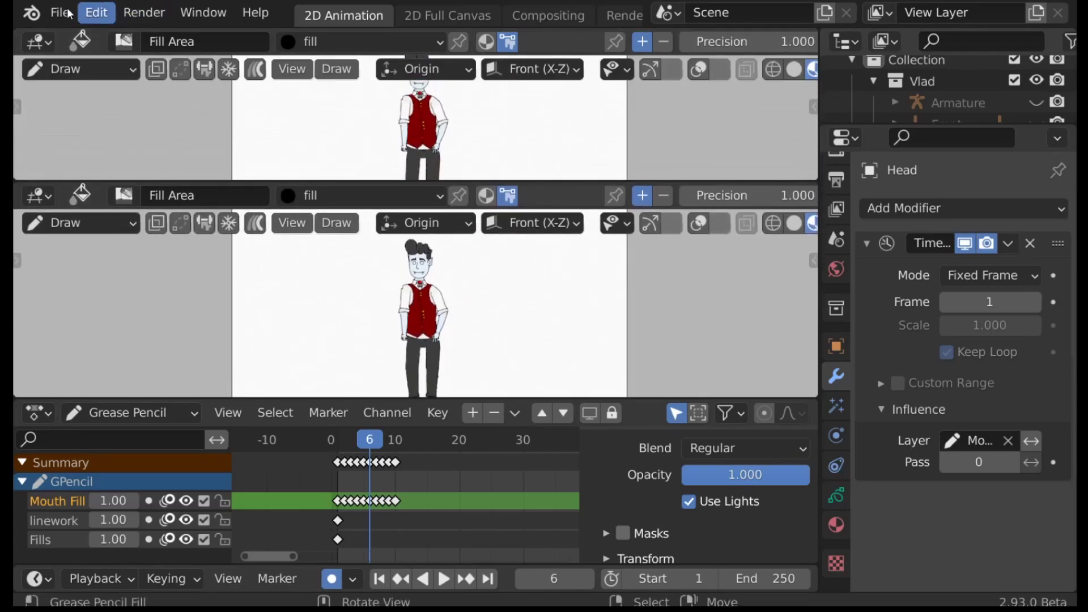
{"action": "left_click", "coordinate": [39, 43]}
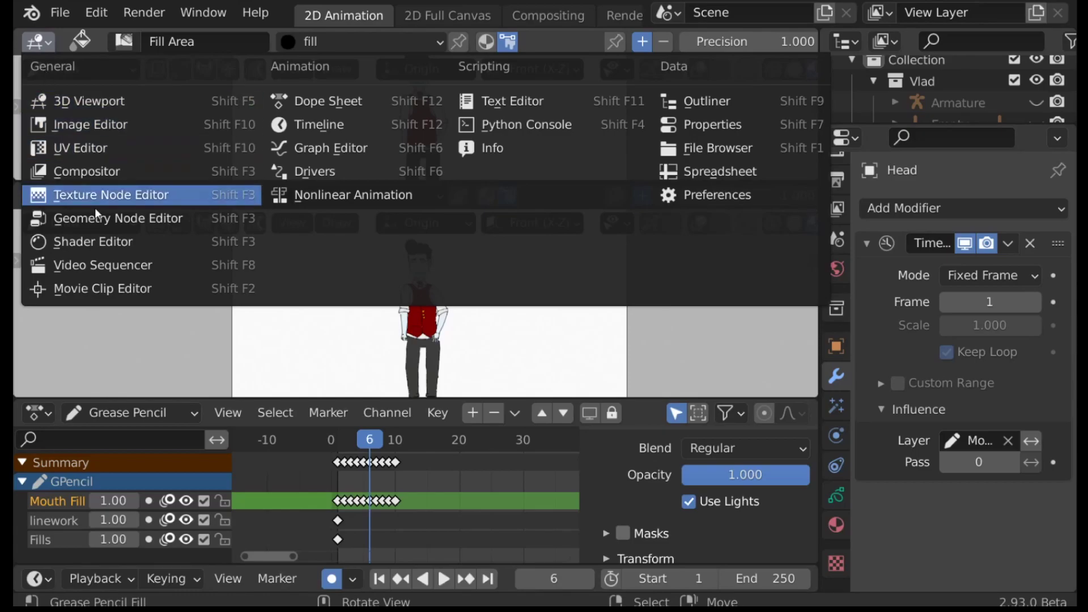
{"action": "left_click", "coordinate": [177, 267]}
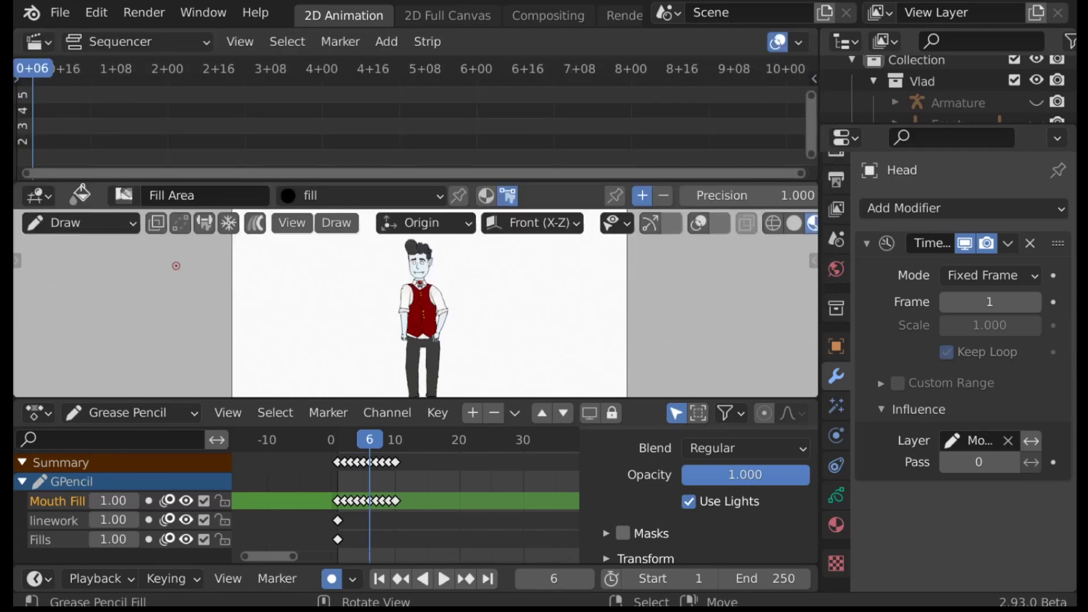
{"action": "key", "text": "shift+a"}
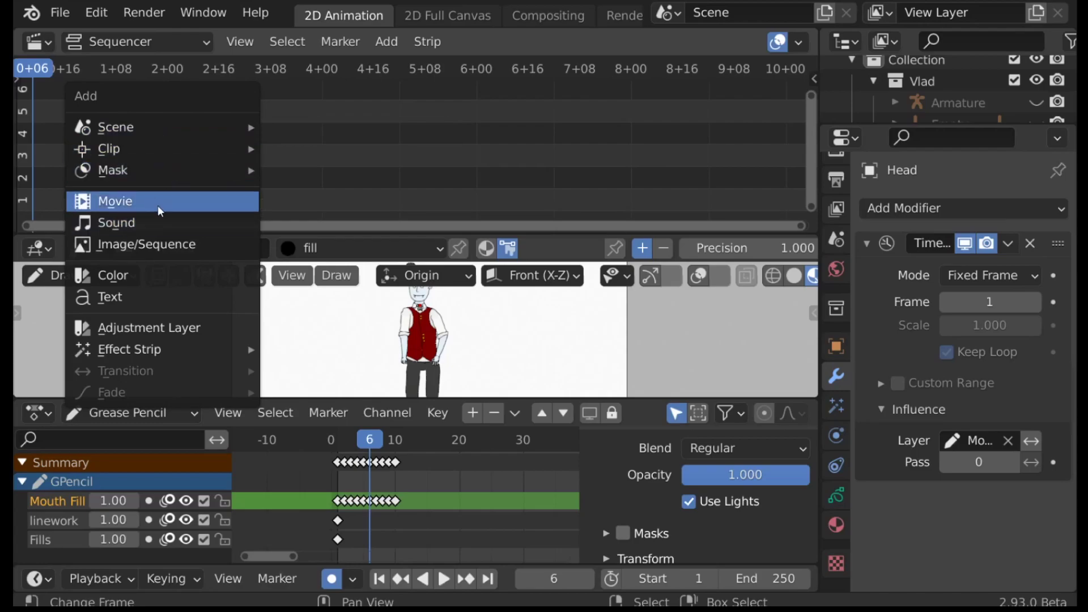
{"action": "left_click", "coordinate": [114, 201]}
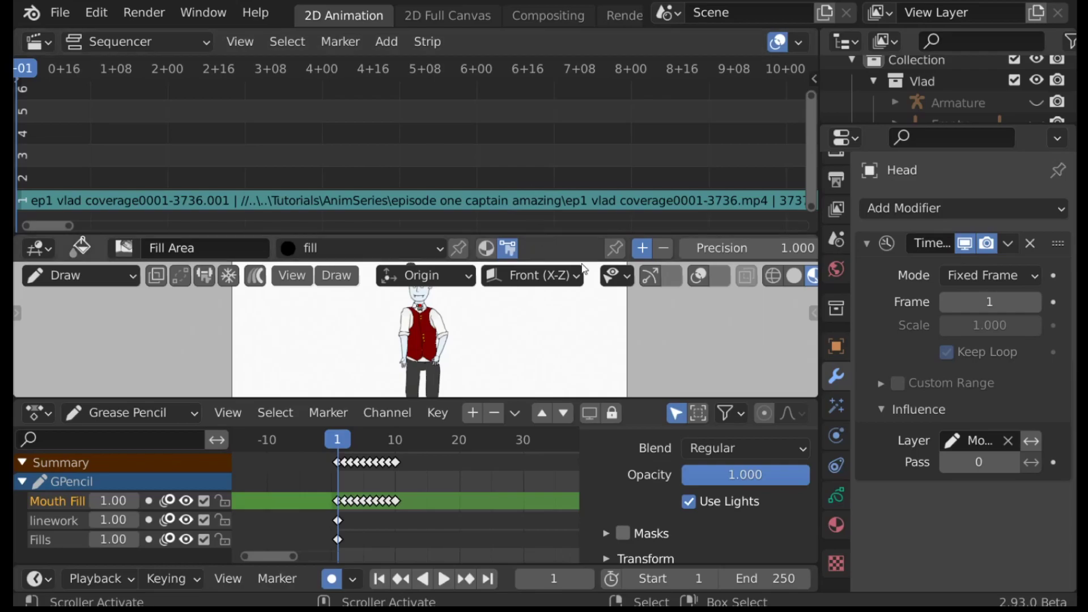
Shrink the sequencer and join its area back into the drawing viewport.
{"action": "mouse_move", "coordinate": [579, 233]}
{"action": "left_mouse_down"}
{"action": "mouse_move", "coordinate": [576, 107]}
{"action": "mouse_move", "coordinate": [575, 129]}
{"action": "left_mouse_up"}
{"action": "right_click", "coordinate": [575, 129]}
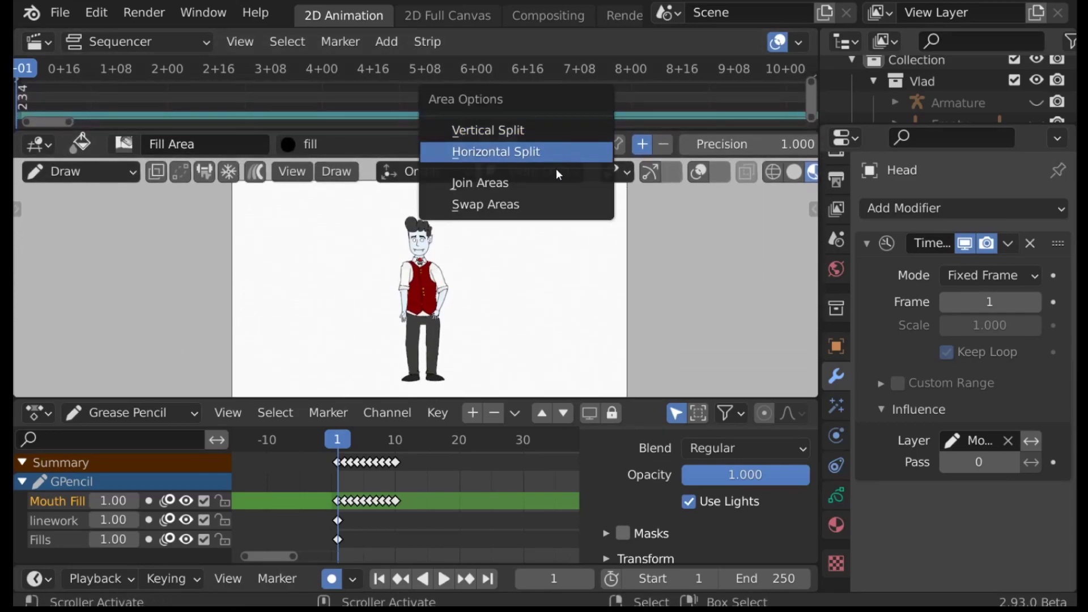
{"action": "left_click", "coordinate": [538, 183]}
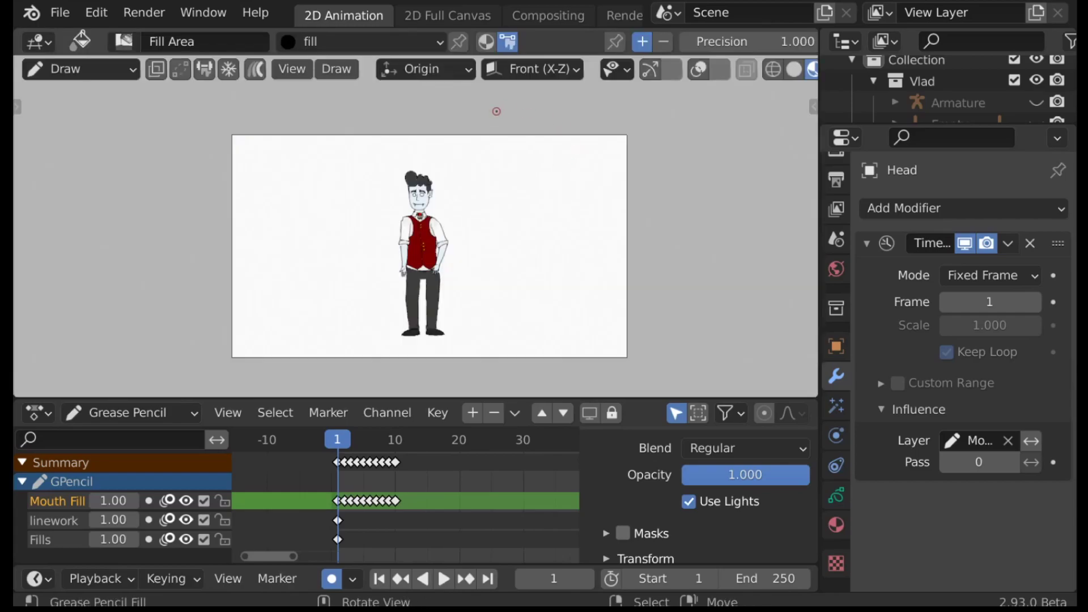
Play the animation, stop it at frame 60, and bring up the Playback settings.
{"action": "left_click", "coordinate": [444, 578]}
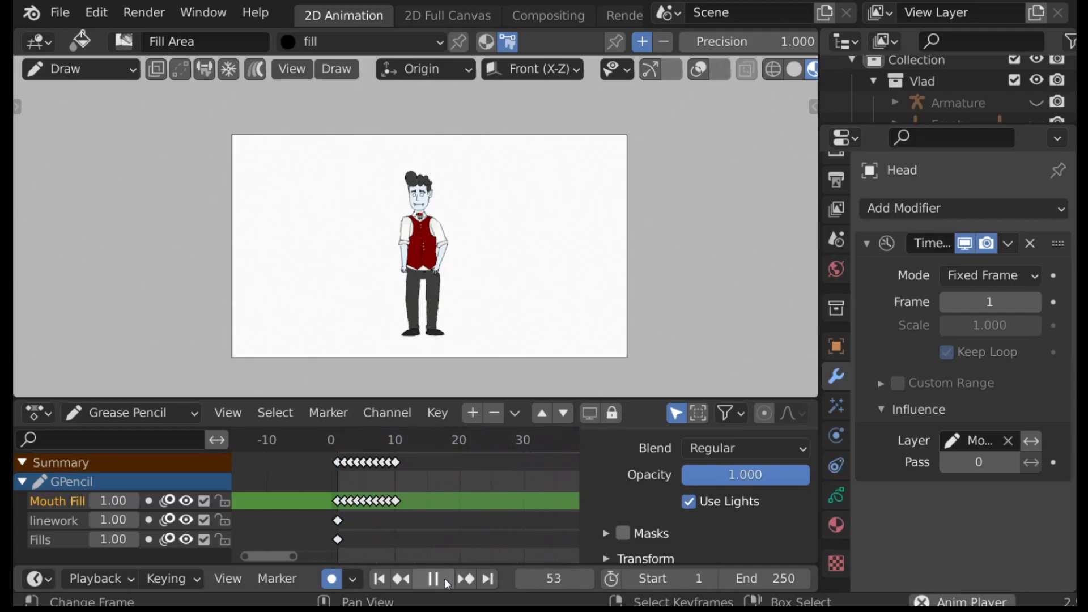
{"action": "left_click", "coordinate": [444, 579]}
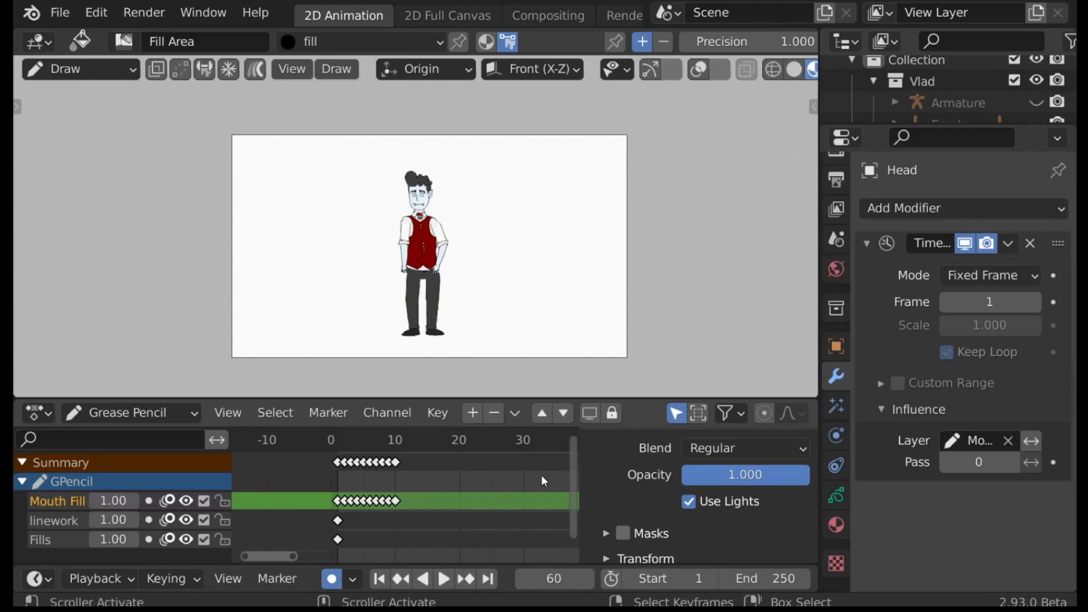
{"action": "left_click", "coordinate": [97, 579]}
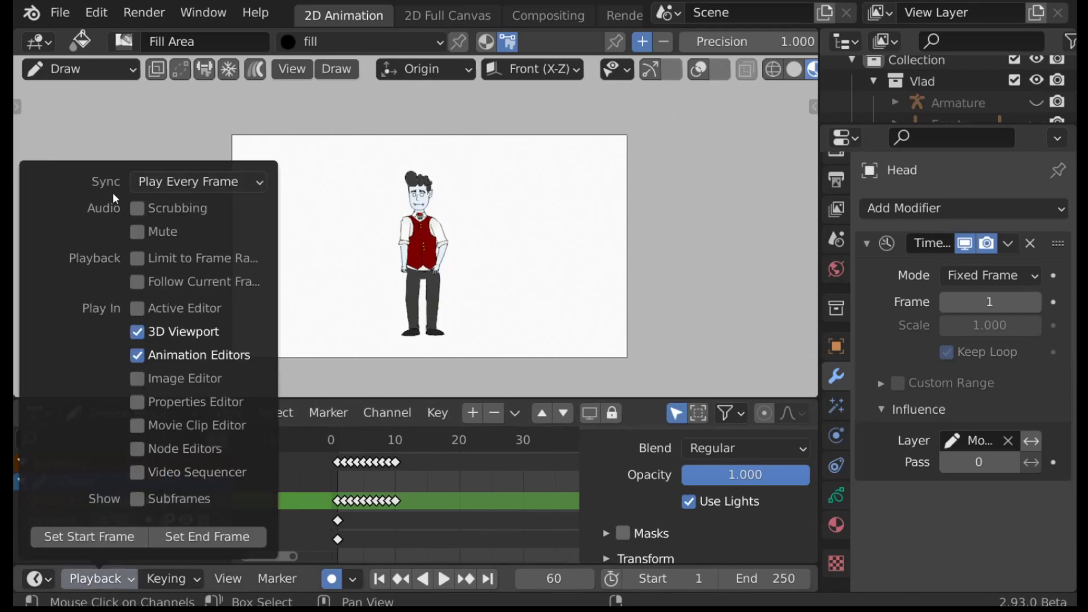
Keep playback sync on Play Every Frame and enable Audio Scrubbing.
{"action": "left_click", "coordinate": [172, 183]}
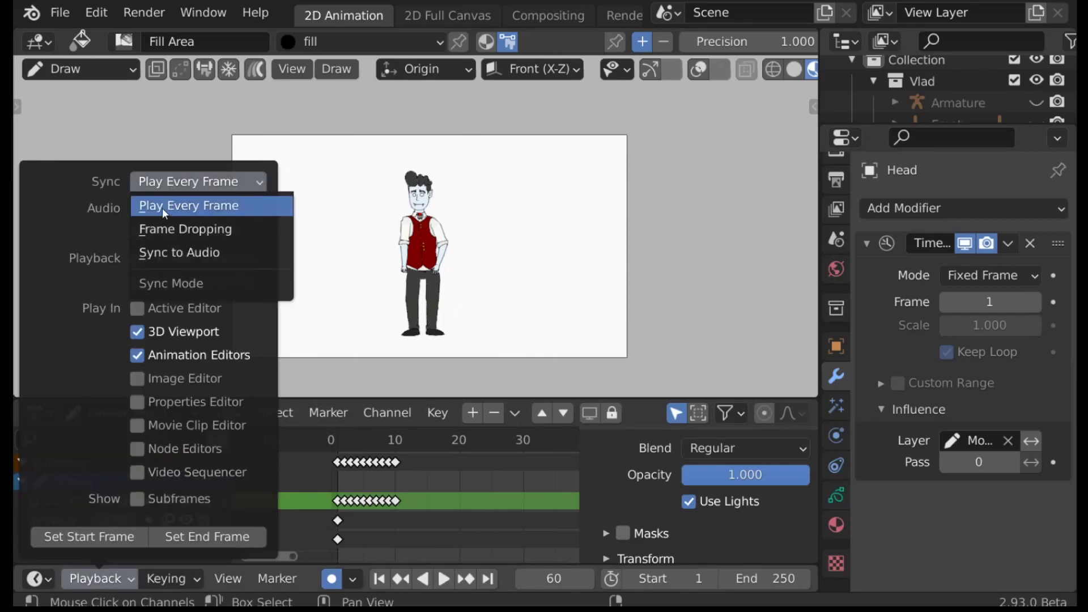
{"action": "left_click", "coordinate": [184, 204]}
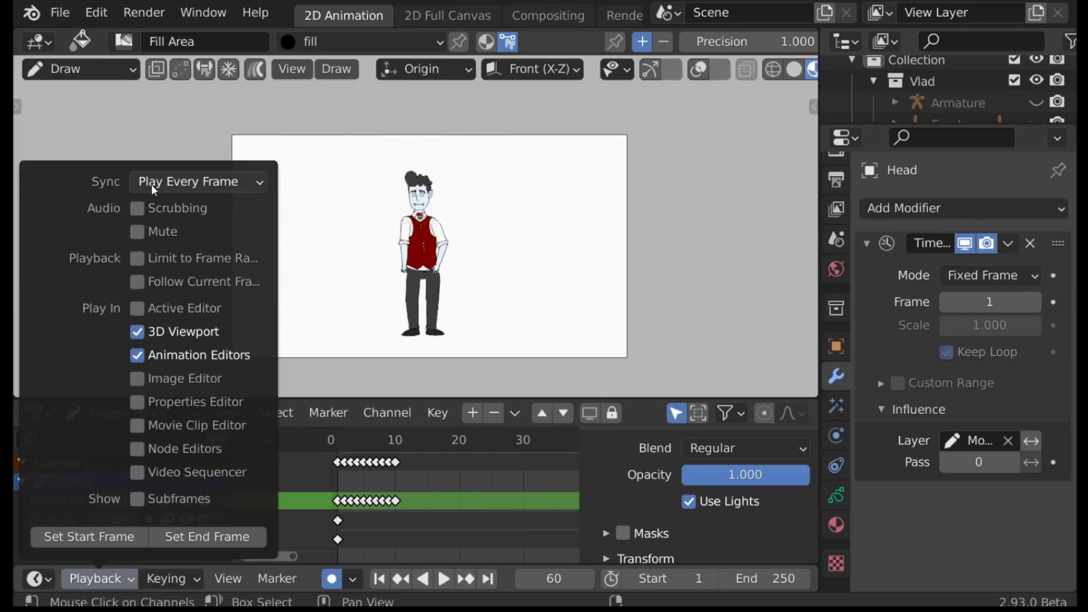
{"action": "left_click", "coordinate": [136, 208]}
{"action": "left_click", "coordinate": [338, 489]}
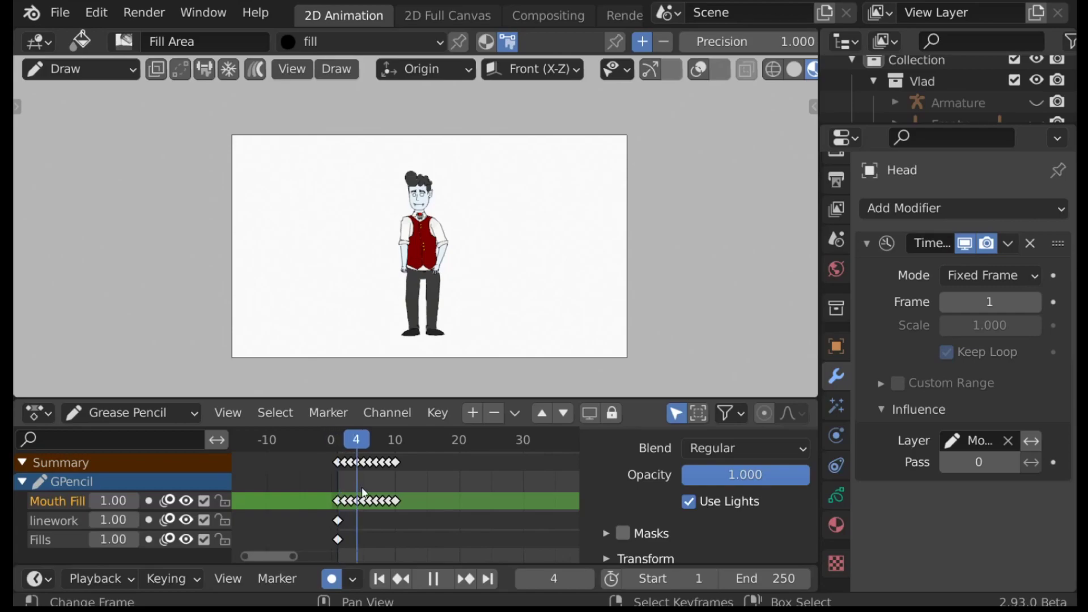
Stop playback, rewind to the first frame, and turn on viewport overlays.
{"action": "key", "text": "space"}
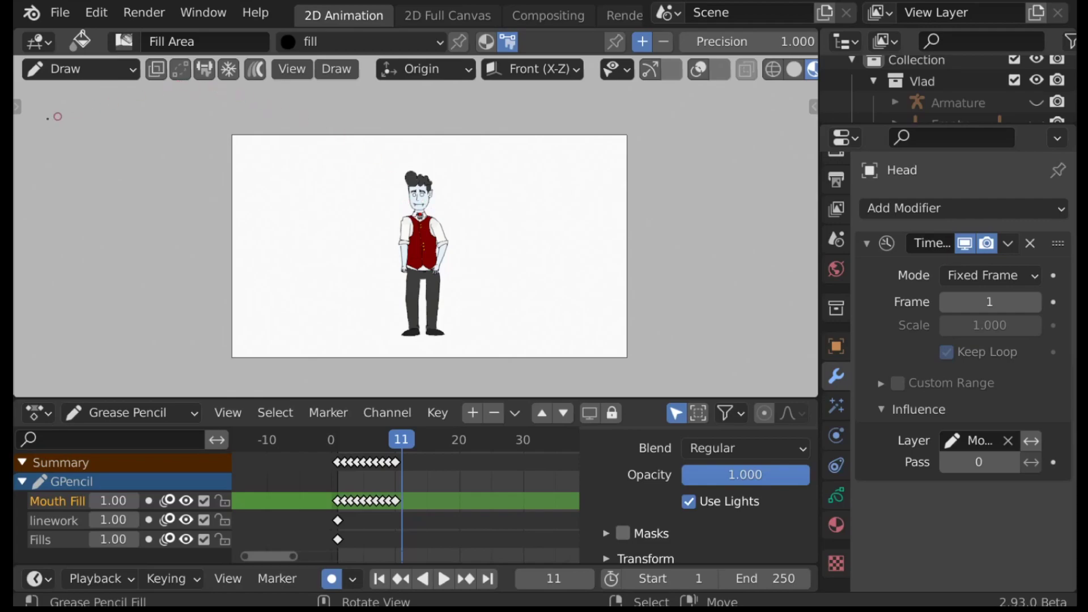
{"action": "key", "text": "shift+Left"}
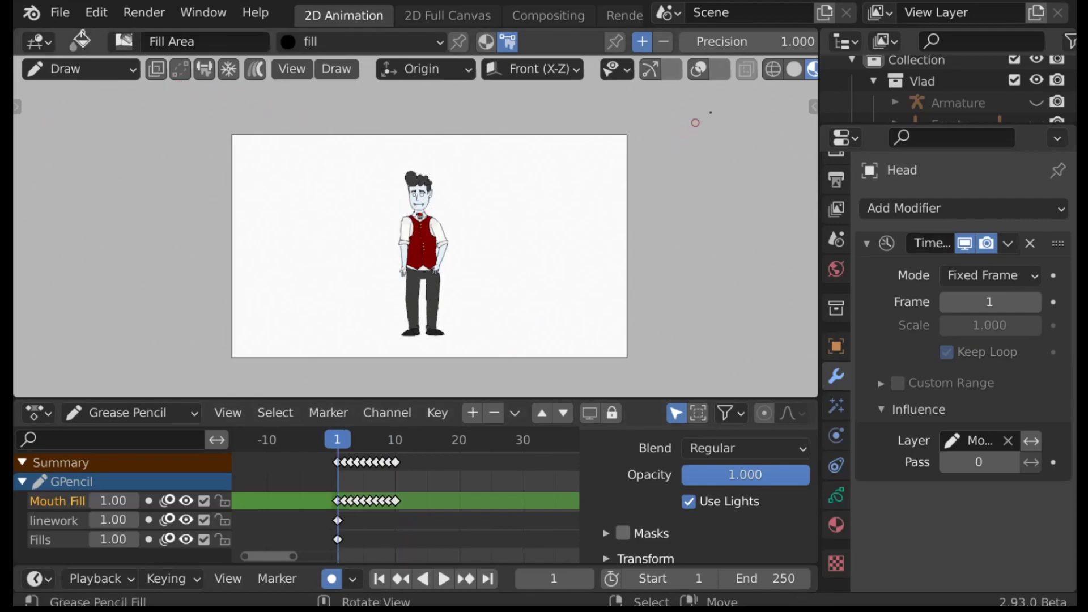
{"action": "left_click", "coordinate": [699, 69]}
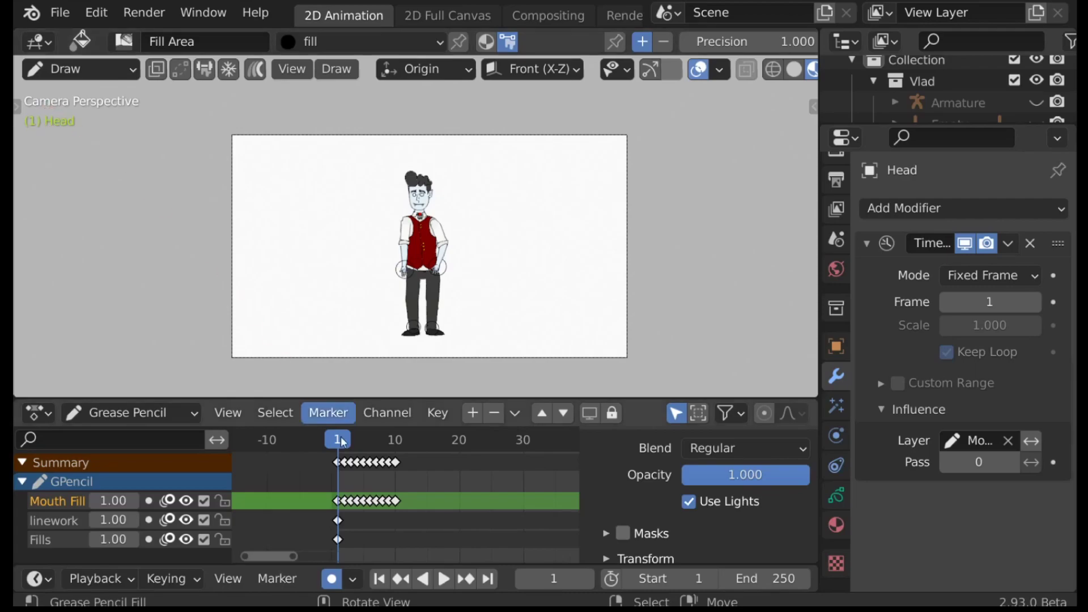
Play and pause the animation twice to preview it, ending back on frame 1.
{"action": "left_click", "coordinate": [447, 584]}
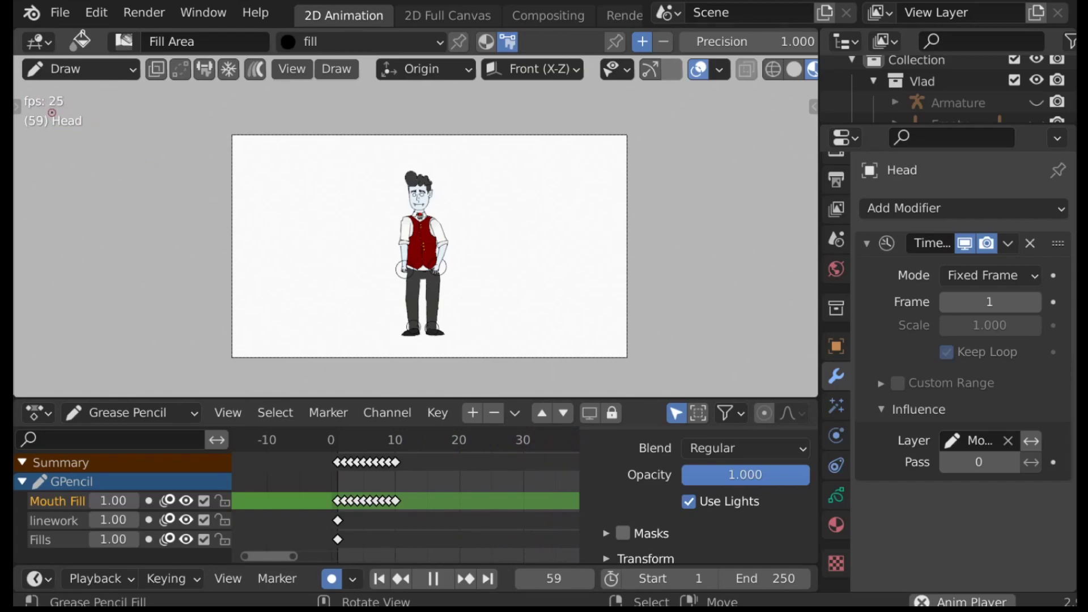
{"action": "key", "text": "space"}
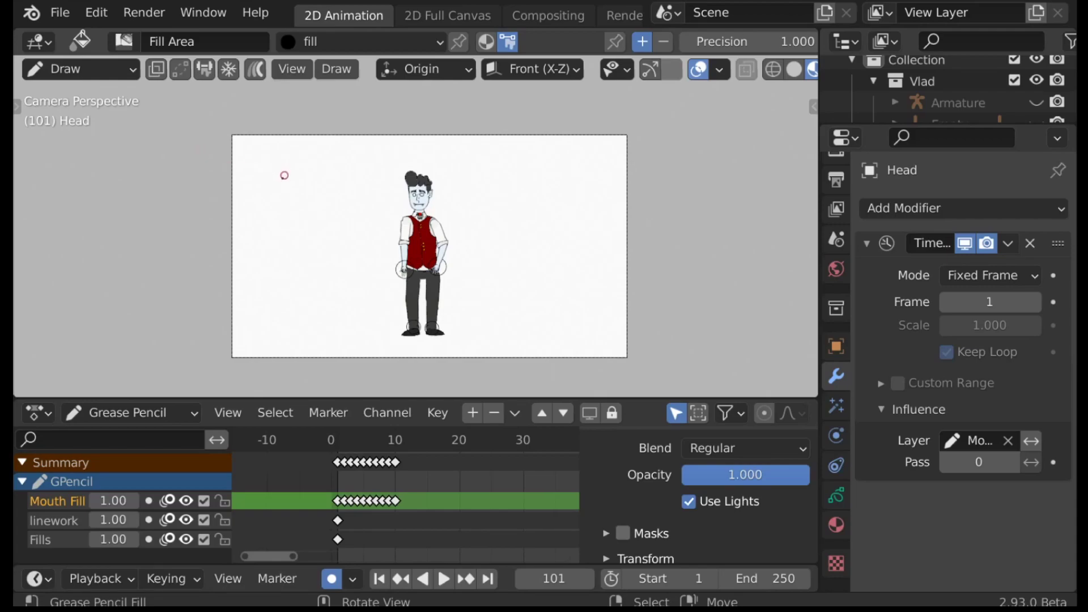
{"action": "left_click", "coordinate": [442, 577]}
{"action": "left_click", "coordinate": [442, 578]}
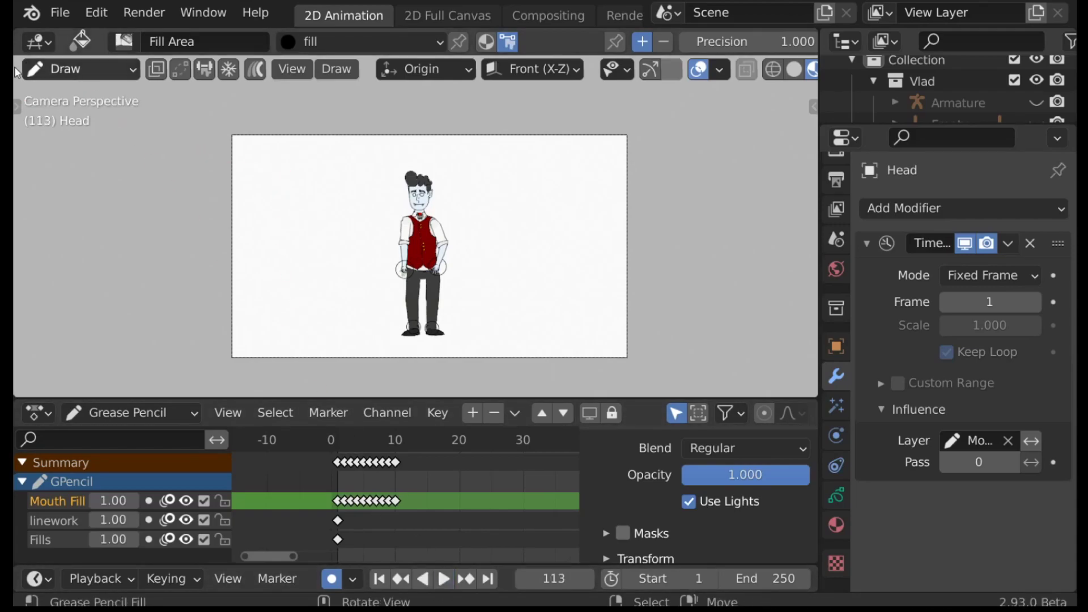
{"action": "left_click", "coordinate": [379, 579]}
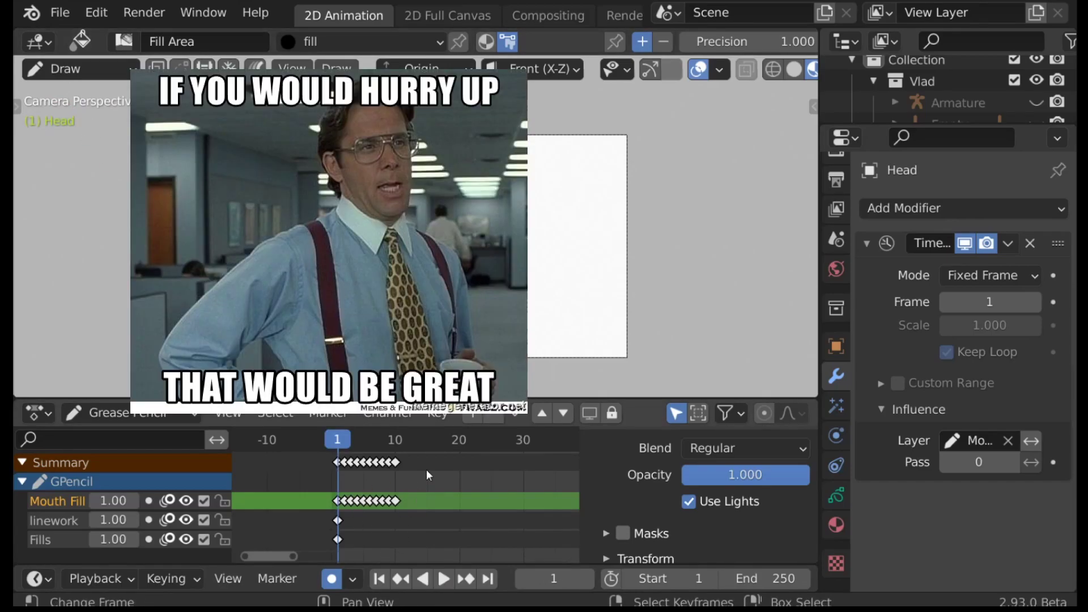
Zoom in and pan to centre the view on the vampire's head and shoulders.
{"action": "scroll", "coordinate": [417, 318], "scroll_direction": "up", "scroll_amount": 1}
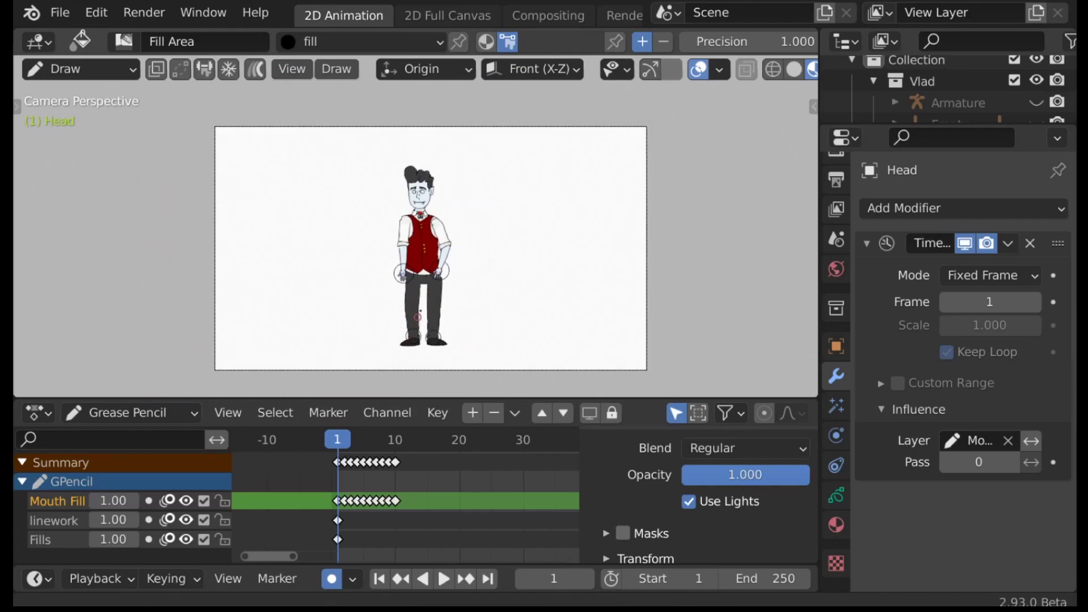
{"action": "scroll", "coordinate": [414, 322], "scroll_direction": "up", "scroll_amount": 6}
{"action": "middle_click_drag", "start_coordinate": [514, 186], "coordinate": [466, 253], "text": "shift"}
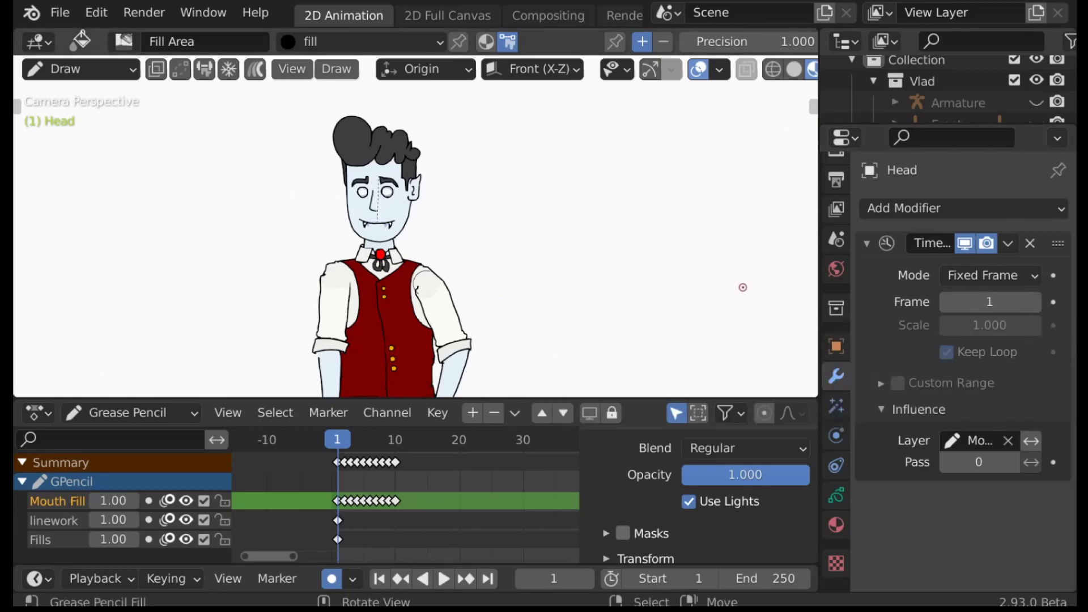
{"action": "scroll", "coordinate": [495, 175], "scroll_direction": "up", "scroll_amount": 3}
{"action": "scroll", "coordinate": [495, 175], "scroll_direction": "up", "scroll_amount": 1}
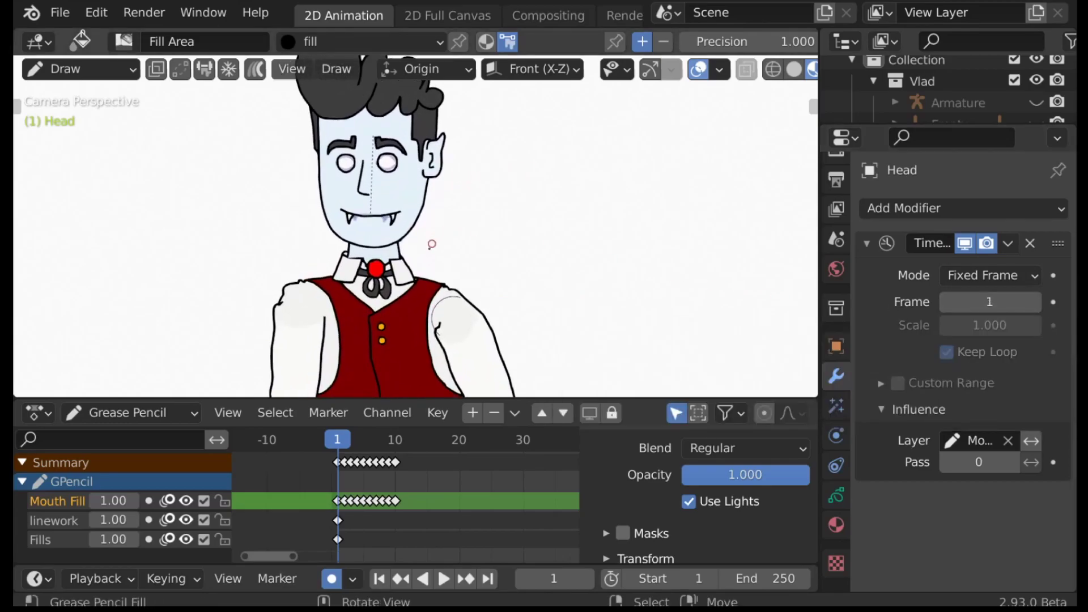
Switch the Dope Sheet to Action Editor and keyframe Time Offset Frame 1 at frame 1.
{"action": "left_click", "coordinate": [114, 414]}
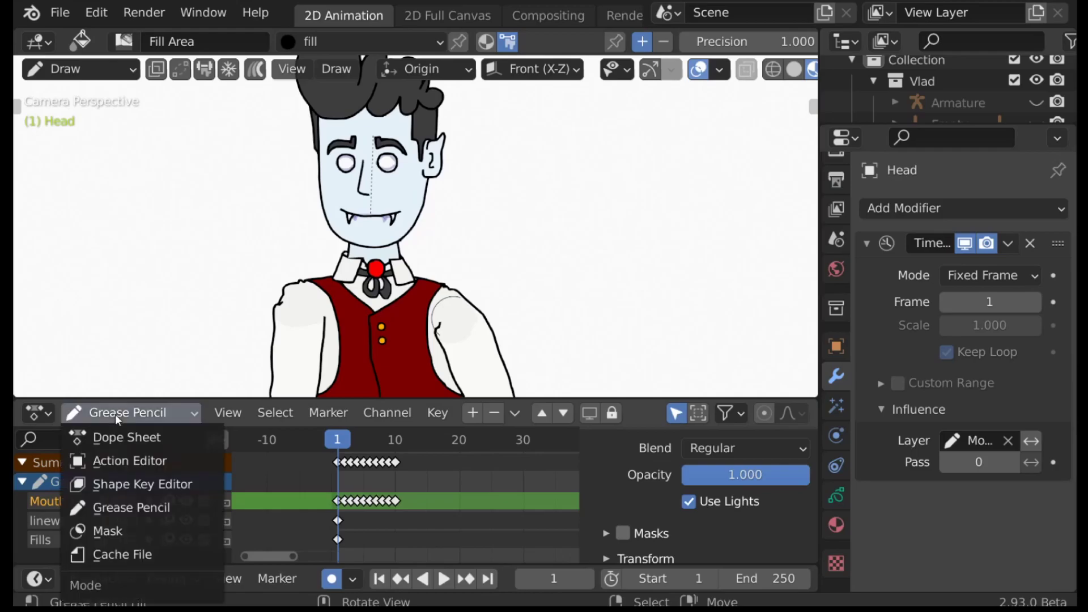
{"action": "left_click", "coordinate": [144, 462]}
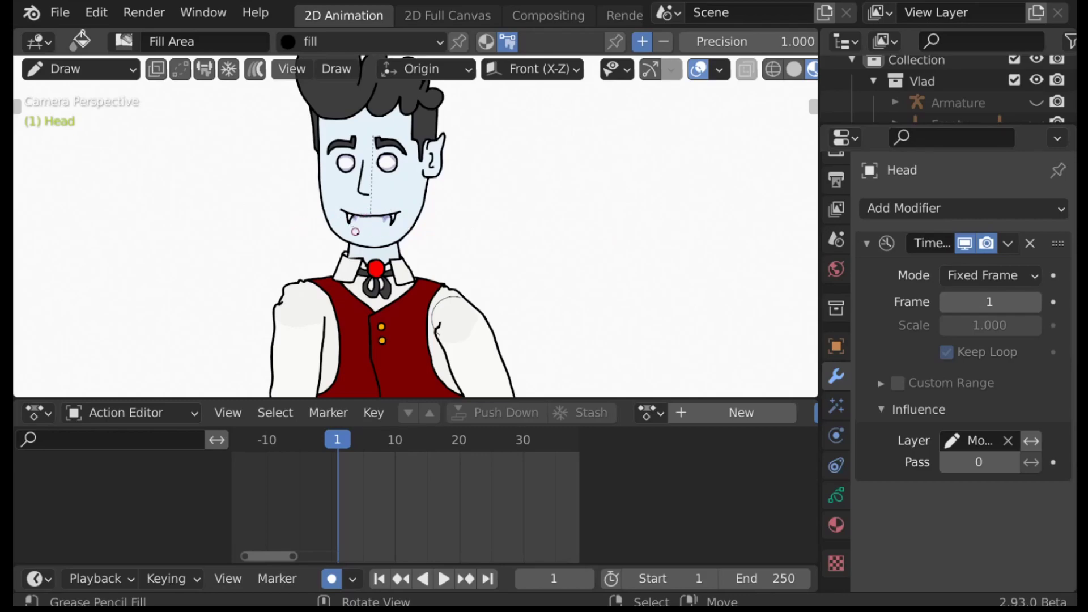
{"action": "left_click", "coordinate": [1053, 302]}
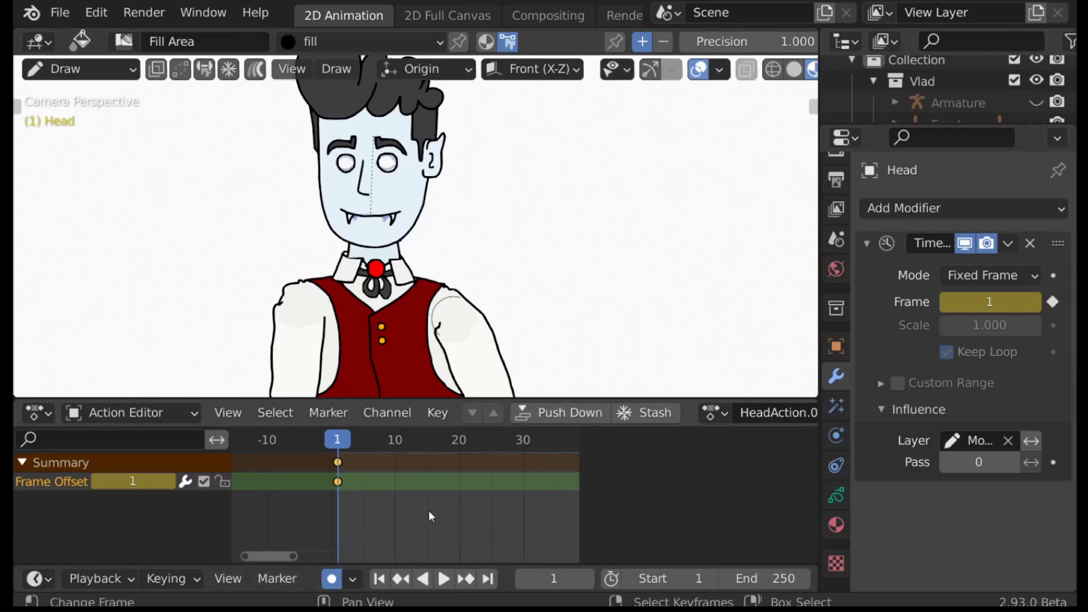
{"action": "key", "text": "Right"}
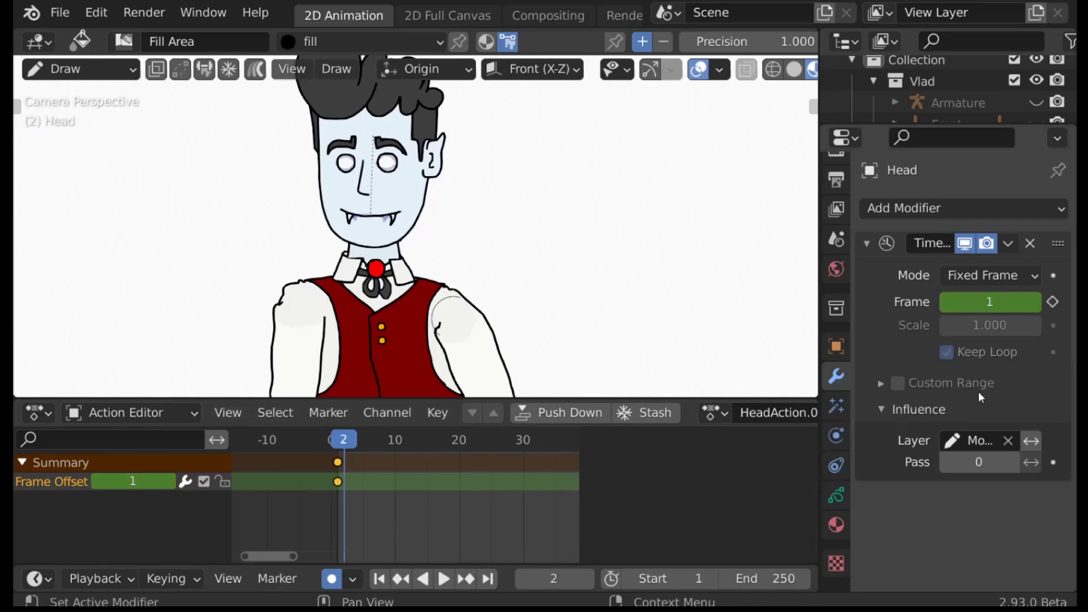
{"action": "left_click", "coordinate": [1035, 305]}
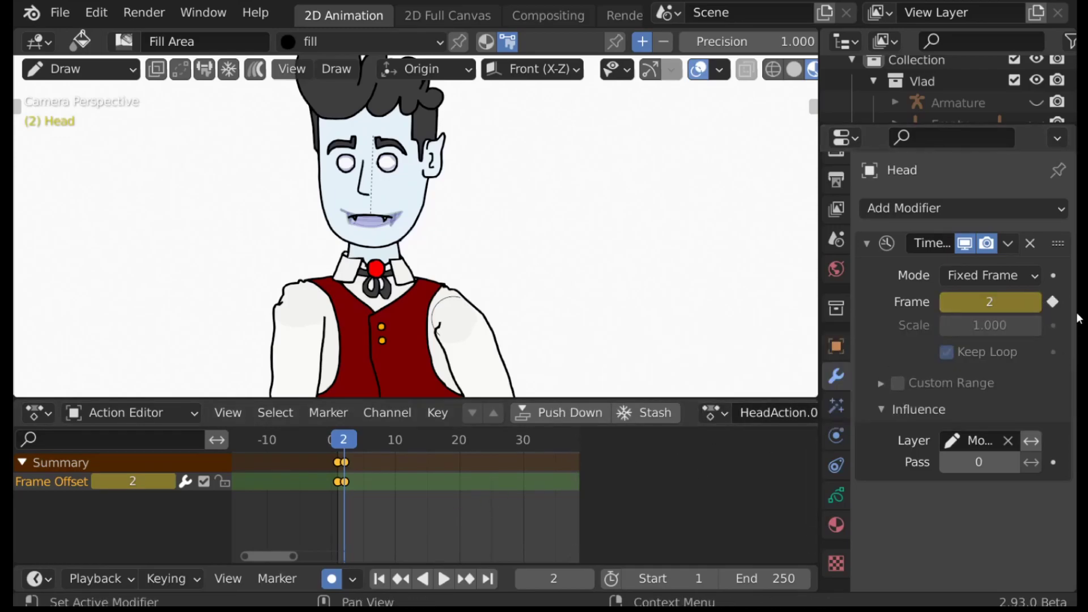
{"action": "key", "text": "Left"}
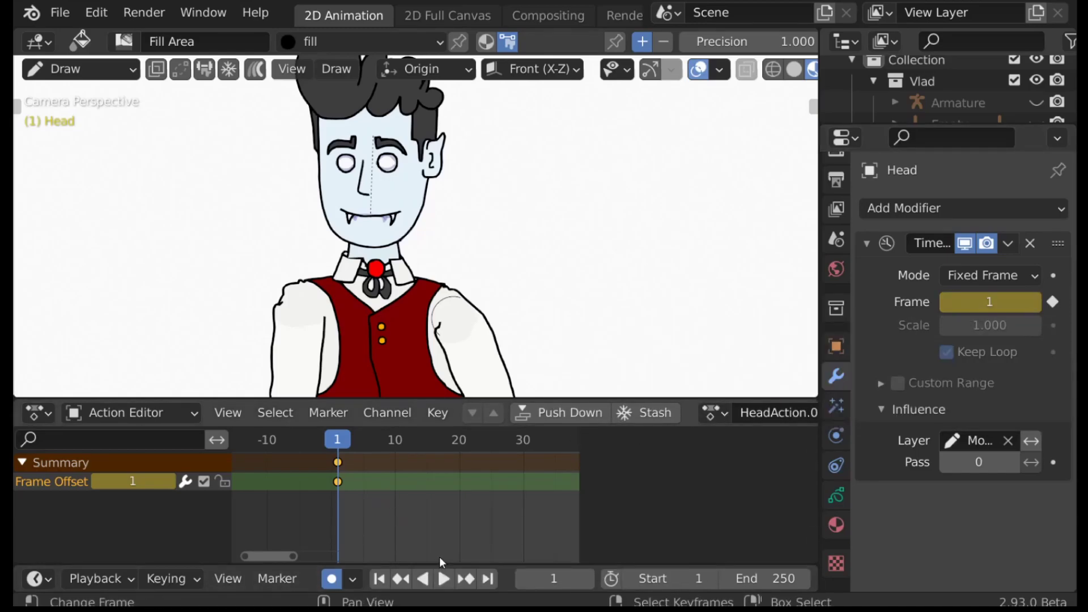
Hold the mouth pose by keying the Time Offset Frame value 1 at frame 16.
{"action": "left_click", "coordinate": [445, 580]}
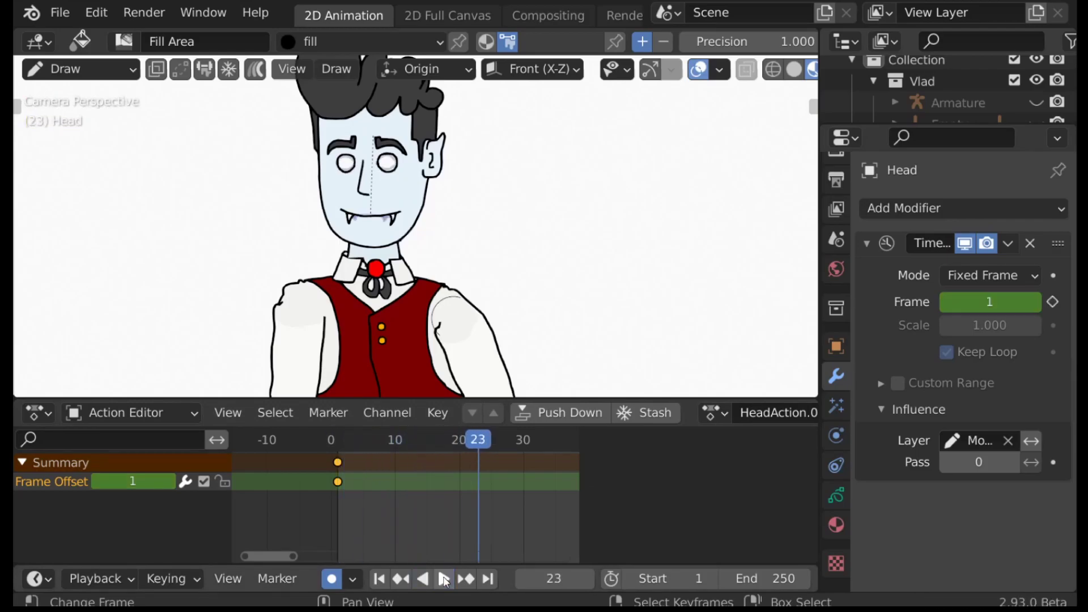
{"action": "left_click", "coordinate": [440, 538]}
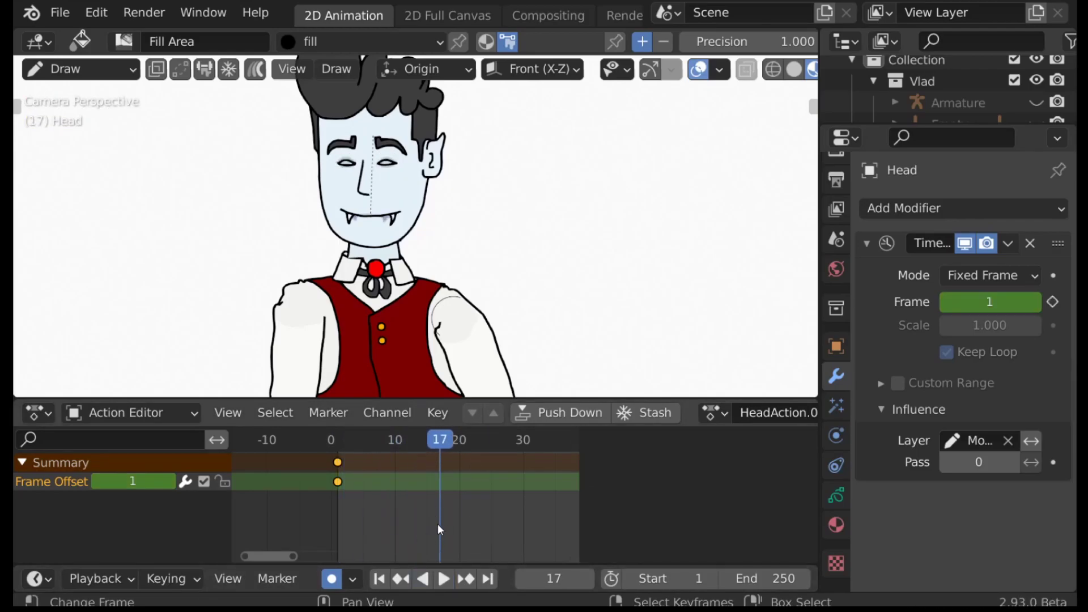
{"action": "left_click", "coordinate": [433, 481]}
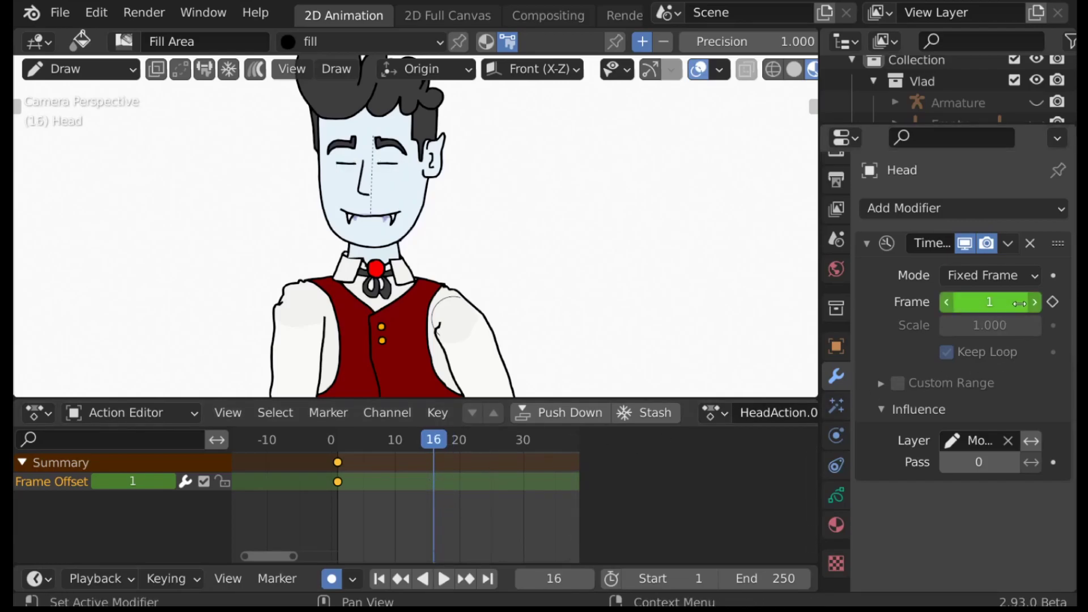
{"action": "left_click", "coordinate": [1053, 302]}
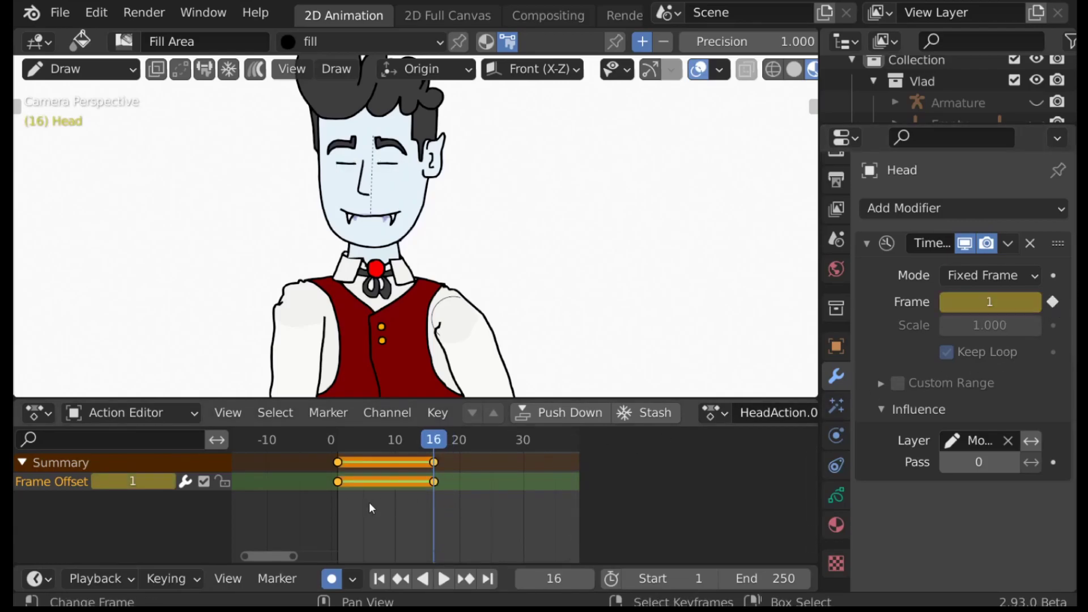
At frame 17, raise the Time Offset Frame value to 10 for a new mouth pose.
{"action": "left_click_drag", "start_coordinate": [338, 503], "coordinate": [433, 505]}
{"action": "key", "text": "Right"}
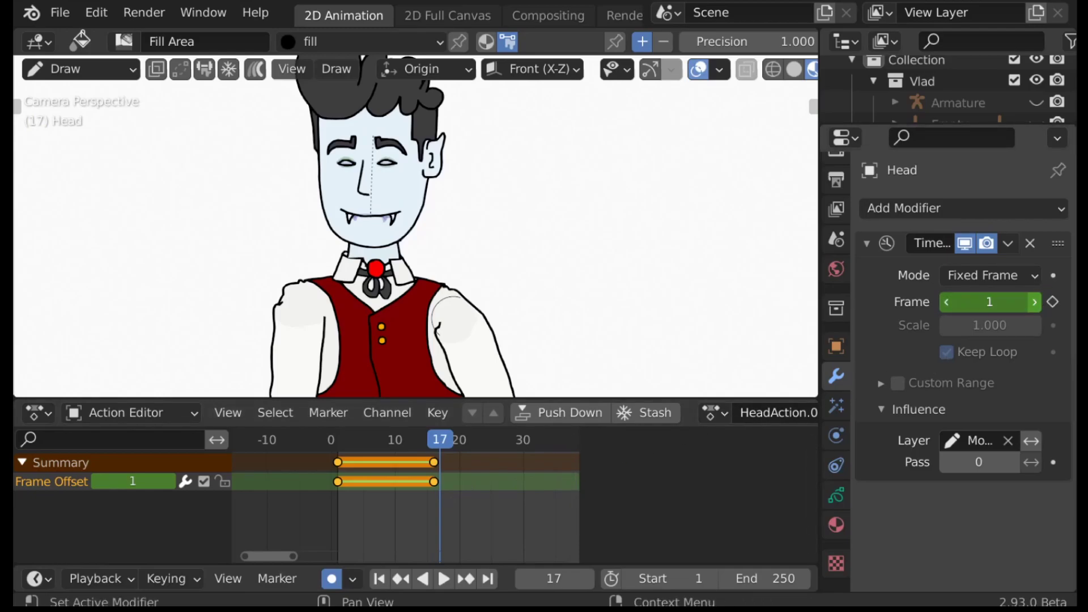
{"action": "left_click", "coordinate": [1038, 298]}
{"action": "left_click", "coordinate": [1039, 298]}
{"action": "left_click", "coordinate": [1038, 299]}
{"action": "left_click", "coordinate": [1038, 298]}
{"action": "left_click", "coordinate": [1039, 298]}
{"action": "left_click", "coordinate": [1038, 298]}
{"action": "left_click", "coordinate": [1038, 298]}
{"action": "left_click", "coordinate": [1038, 298]}
{"action": "left_click", "coordinate": [1039, 298]}
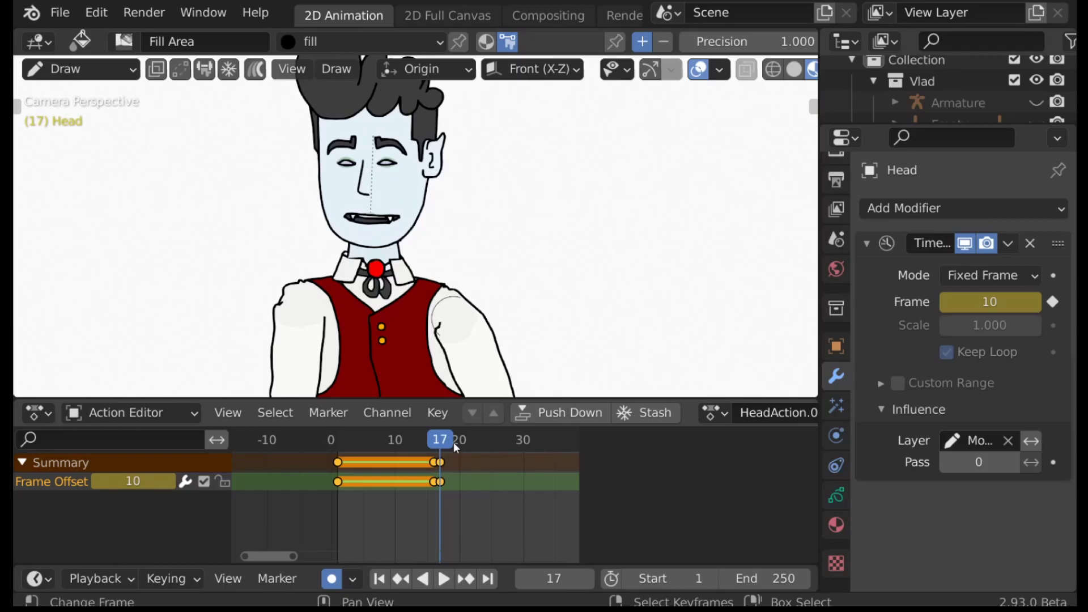
Key the head's Time Offset Frame value 10 at frame 18.
{"action": "key", "text": "Right"}
{"action": "left_click", "coordinate": [996, 308]}
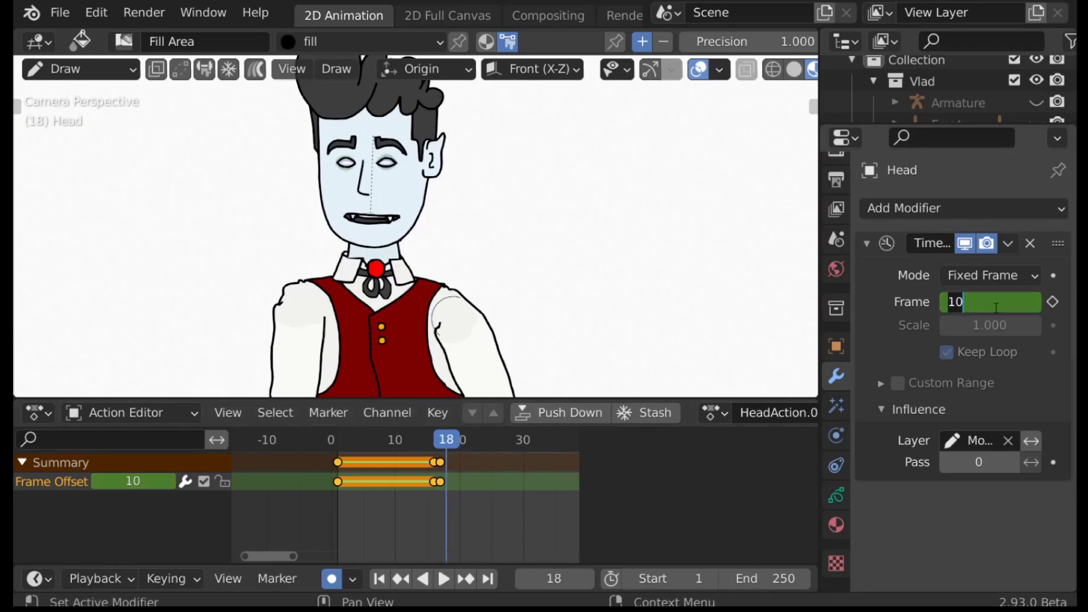
{"action": "key", "text": "Return"}
{"action": "key", "text": "i"}
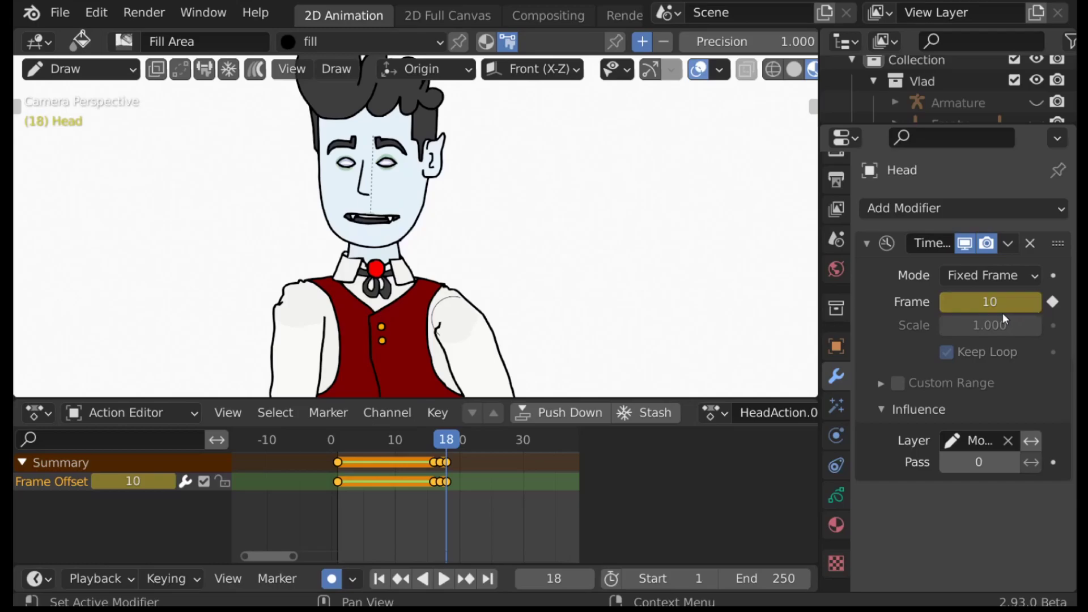
{"action": "key", "text": "Left"}
{"action": "key", "text": "Right"}
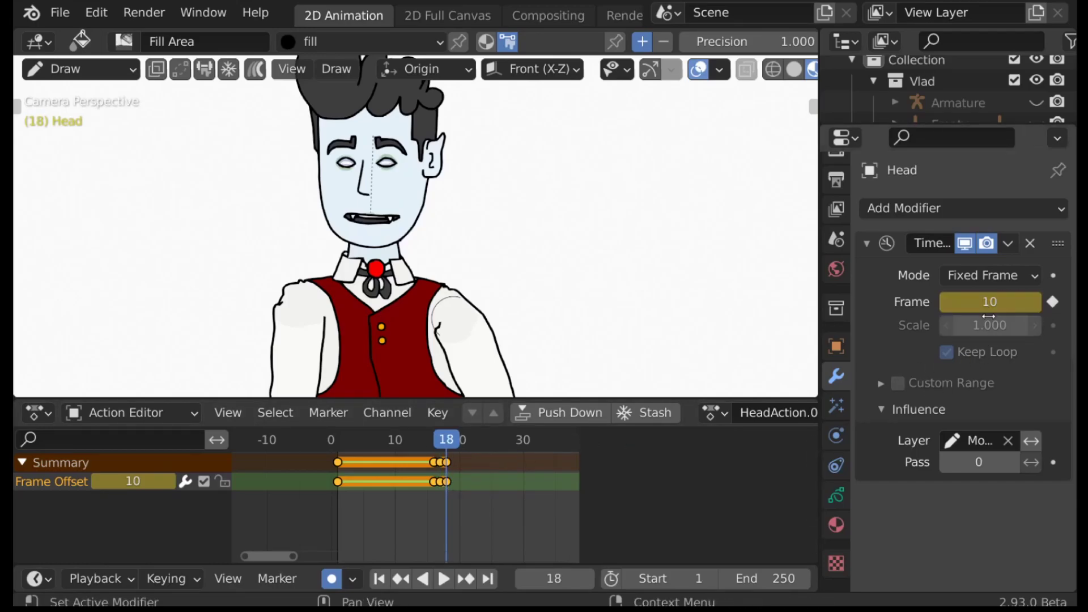
At frame 19, key the Frame value, then adjust it to mouth shape 7.
{"action": "key", "text": "Right"}
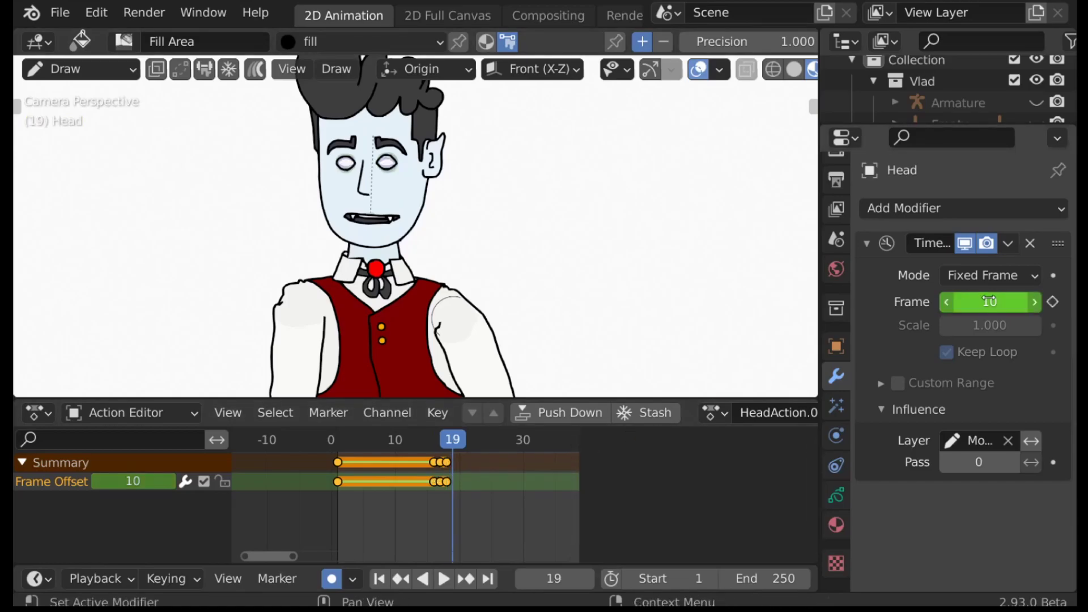
{"action": "left_click", "coordinate": [948, 304]}
{"action": "key", "text": "i"}
{"action": "left_click", "coordinate": [947, 304]}
{"action": "left_click", "coordinate": [947, 303]}
{"action": "left_click", "coordinate": [948, 304]}
{"action": "left_click", "coordinate": [948, 304]}
{"action": "left_click", "coordinate": [948, 304]}
{"action": "left_click", "coordinate": [948, 304]}
{"action": "left_click", "coordinate": [948, 304]}
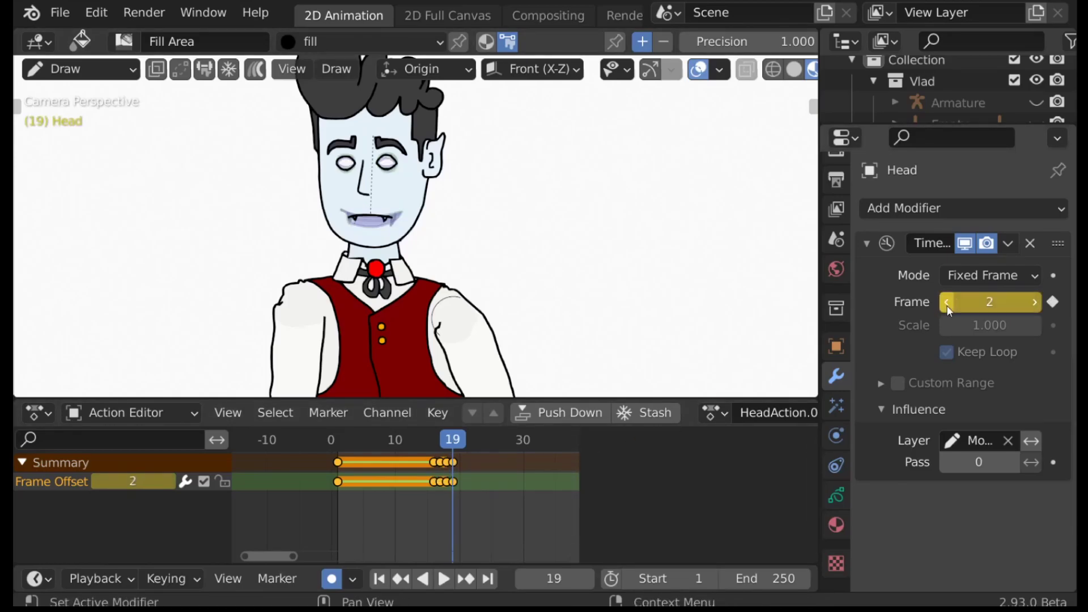
{"action": "left_click", "coordinate": [1034, 301]}
{"action": "left_click", "coordinate": [1034, 301]}
{"action": "left_click", "coordinate": [1034, 301]}
{"action": "left_click", "coordinate": [1034, 302]}
{"action": "left_click", "coordinate": [1034, 301]}
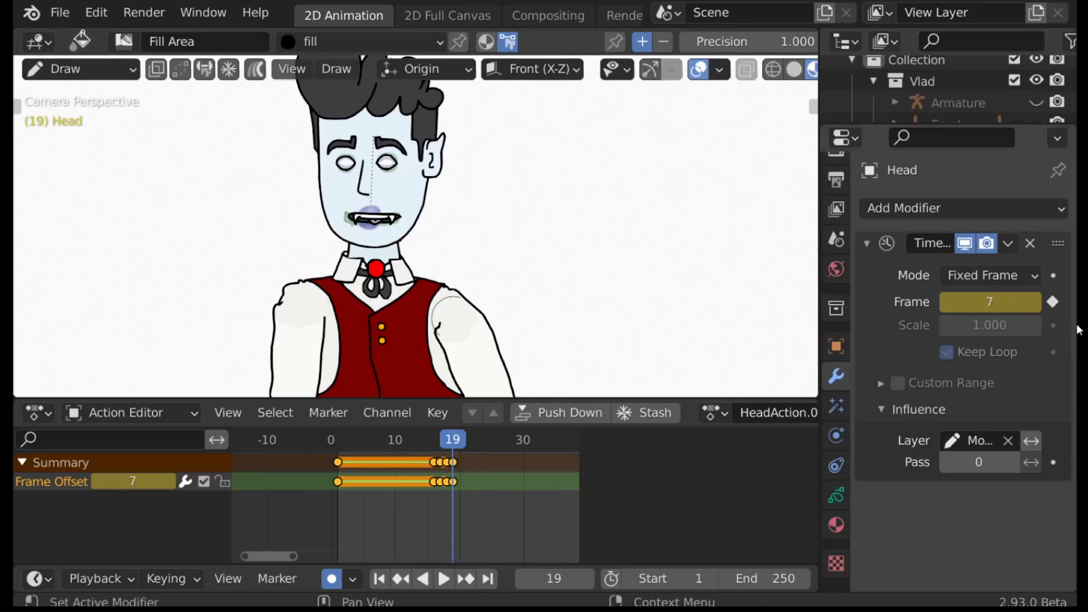
Key the mouth value at frame 20 and set frame 21 to mouth shape 8.
{"action": "key", "text": "Right"}
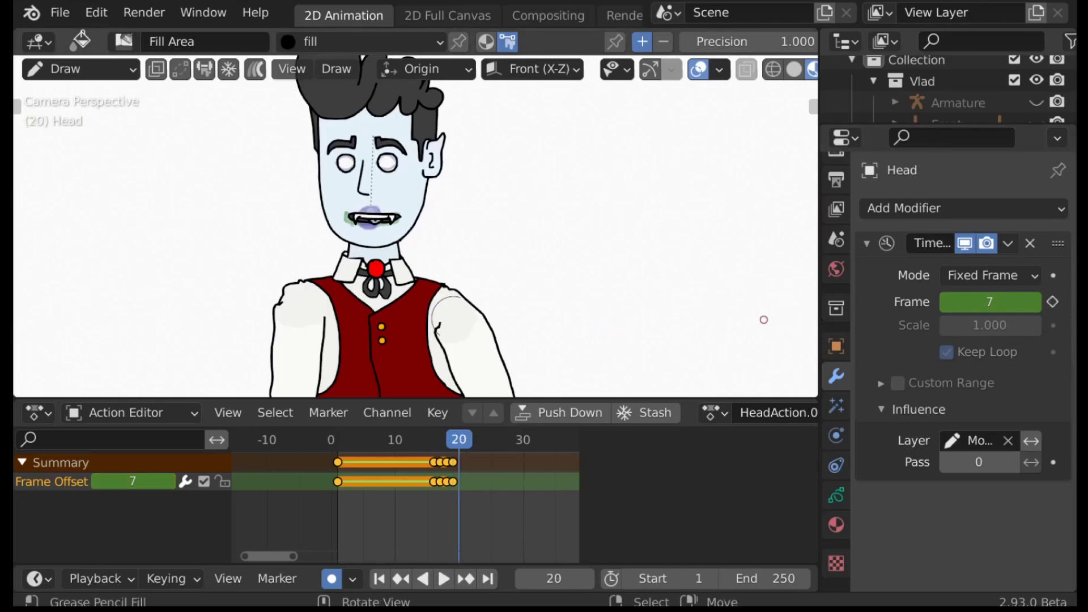
{"action": "left_click", "coordinate": [1052, 302]}
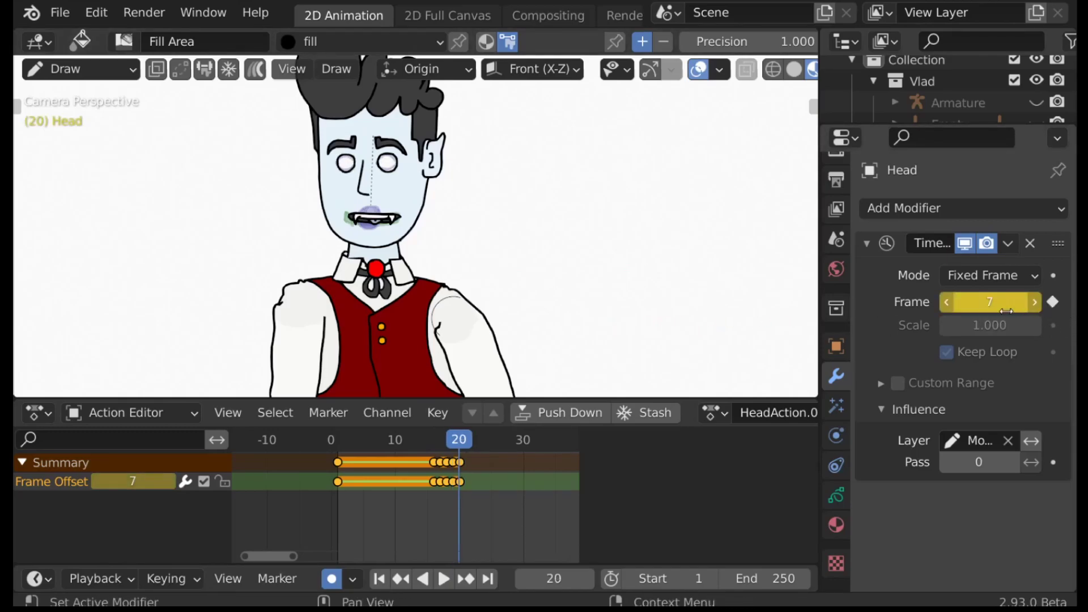
{"action": "key", "text": "Right"}
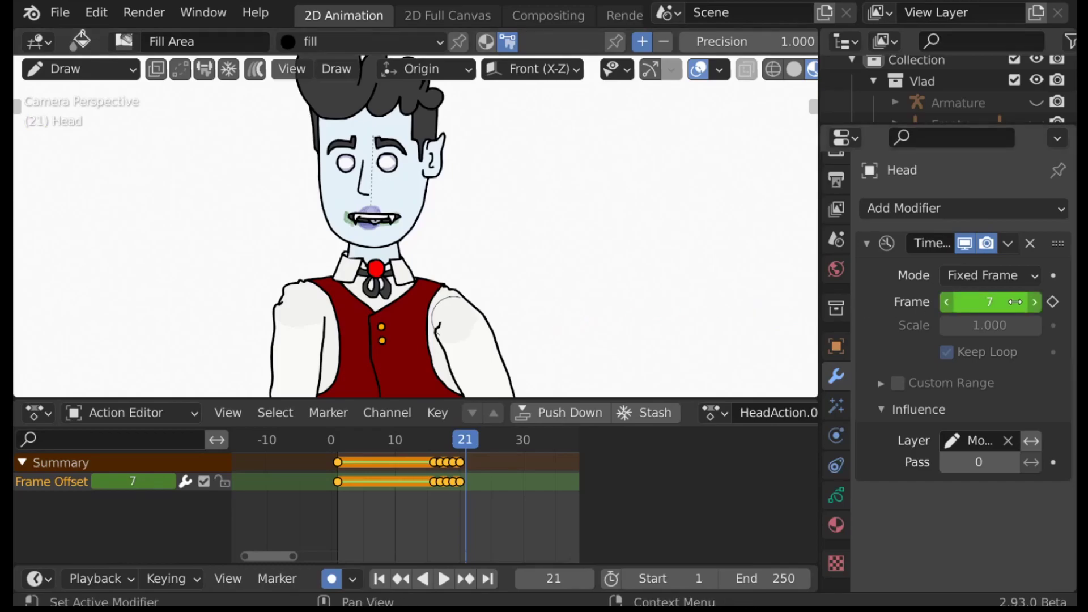
{"action": "left_click", "coordinate": [946, 302]}
{"action": "left_click", "coordinate": [1035, 302]}
{"action": "left_click", "coordinate": [1035, 302]}
Key mouth shape 8 at frames 22 and 23, then replay the lip-sync from frame 10.
{"action": "key", "text": "Right"}
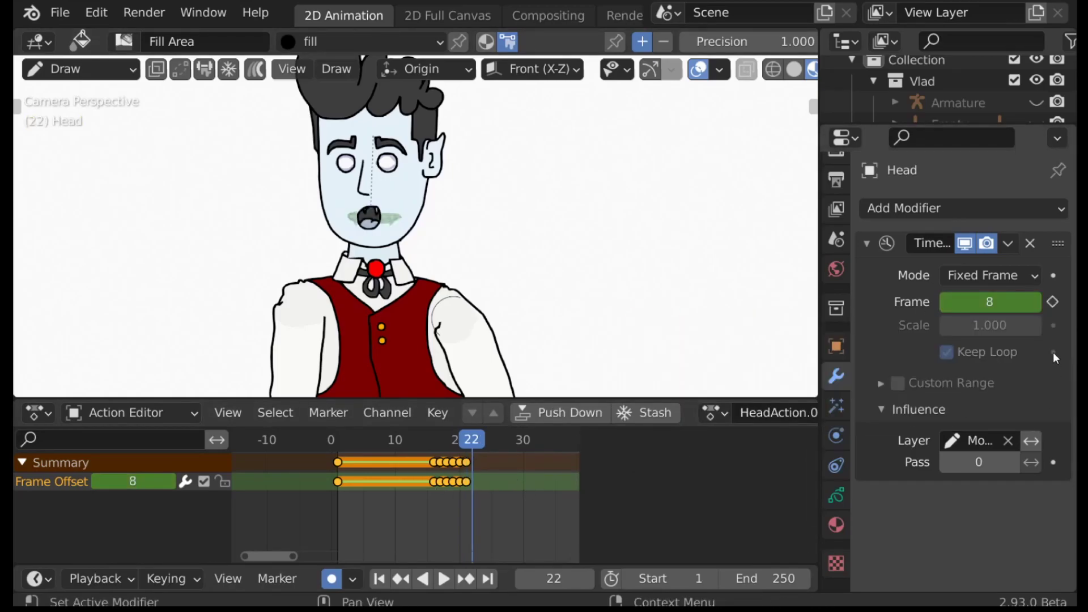
{"action": "left_click", "coordinate": [1053, 302]}
{"action": "key", "text": "Left"}
{"action": "key", "text": "Right"}
{"action": "left_click", "coordinate": [481, 492]}
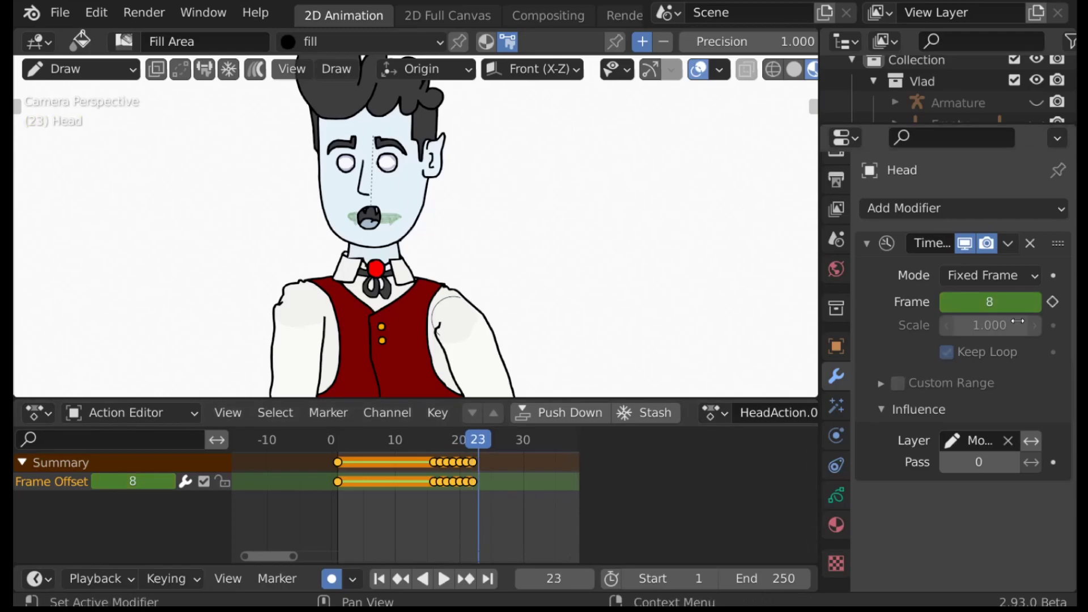
{"action": "left_click", "coordinate": [1054, 304]}
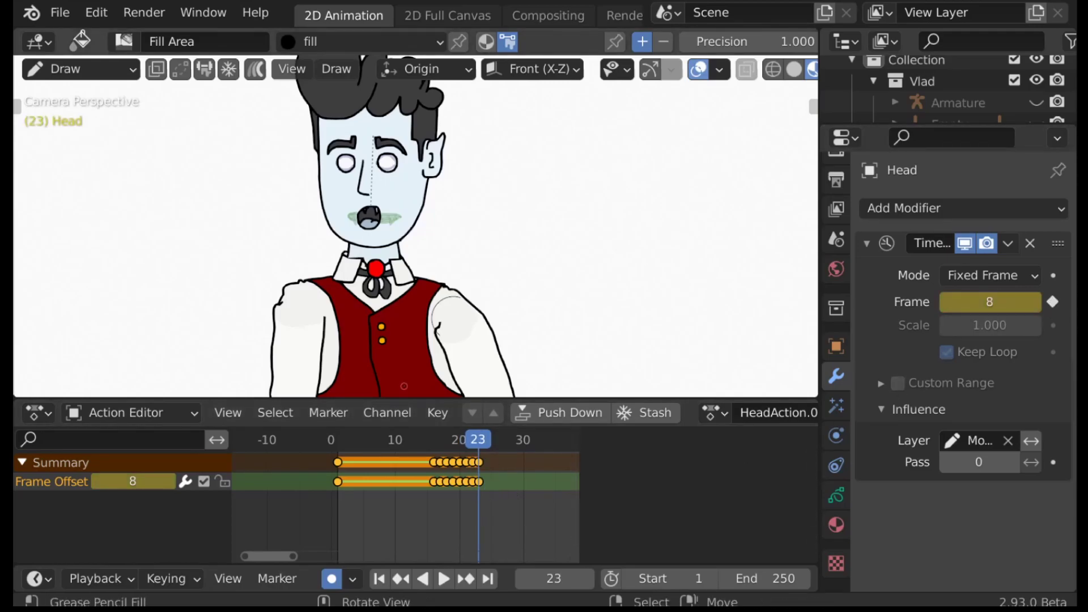
{"action": "left_click_drag", "start_coordinate": [425, 441], "coordinate": [395, 442]}
{"action": "left_click", "coordinate": [443, 578]}
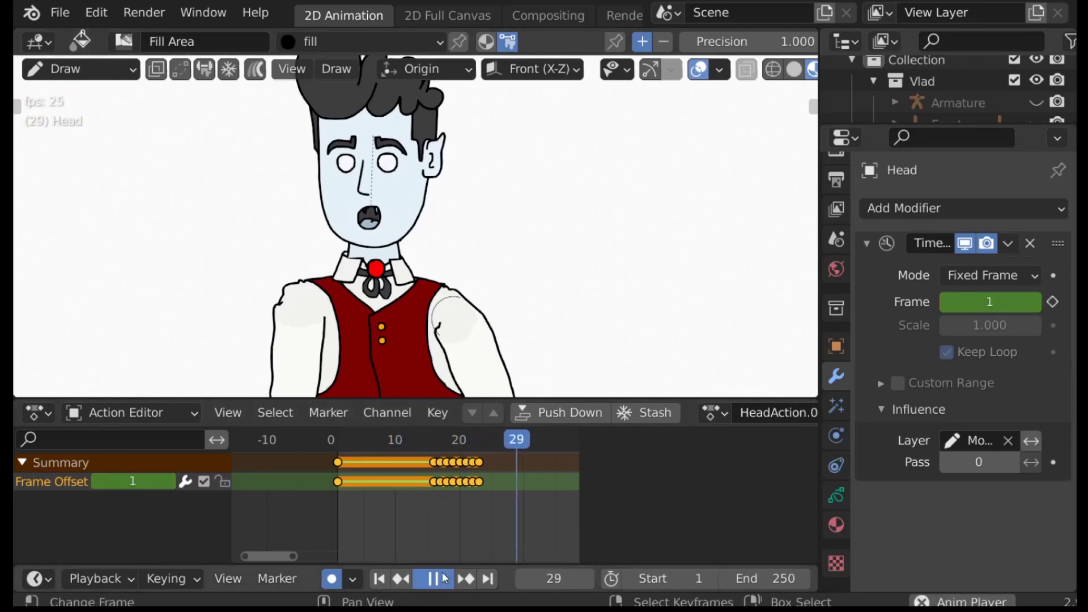
Key the mouth value at frame 24 and set mouth shape 1 at frame 25.
{"action": "left_click_drag", "start_coordinate": [463, 442], "coordinate": [489, 454]}
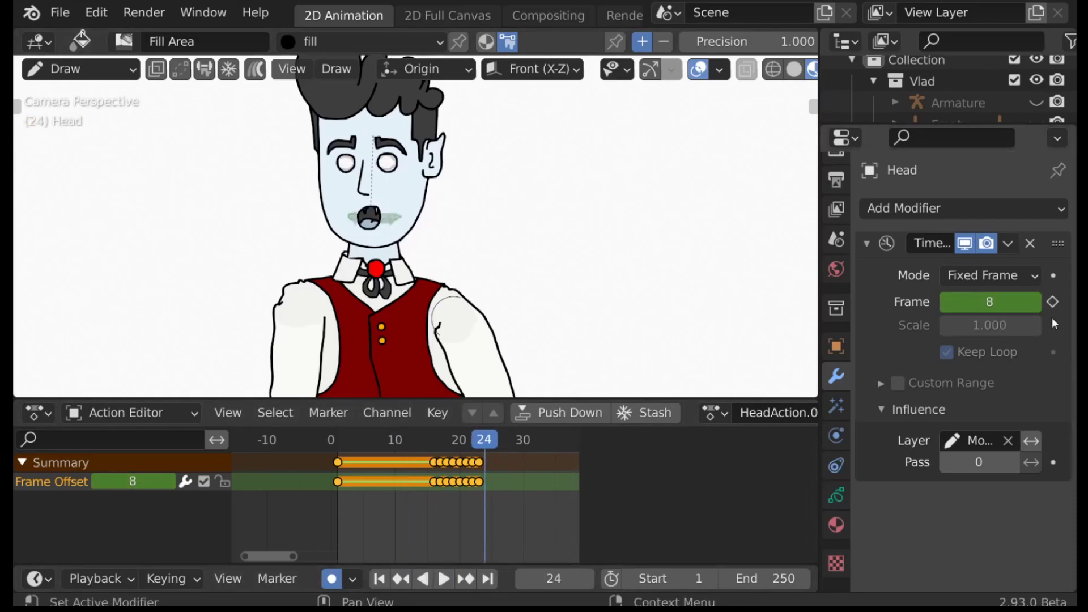
{"action": "left_click", "coordinate": [1052, 303]}
{"action": "key", "text": "Left"}
{"action": "key", "text": "Left"}
{"action": "key", "text": "Left"}
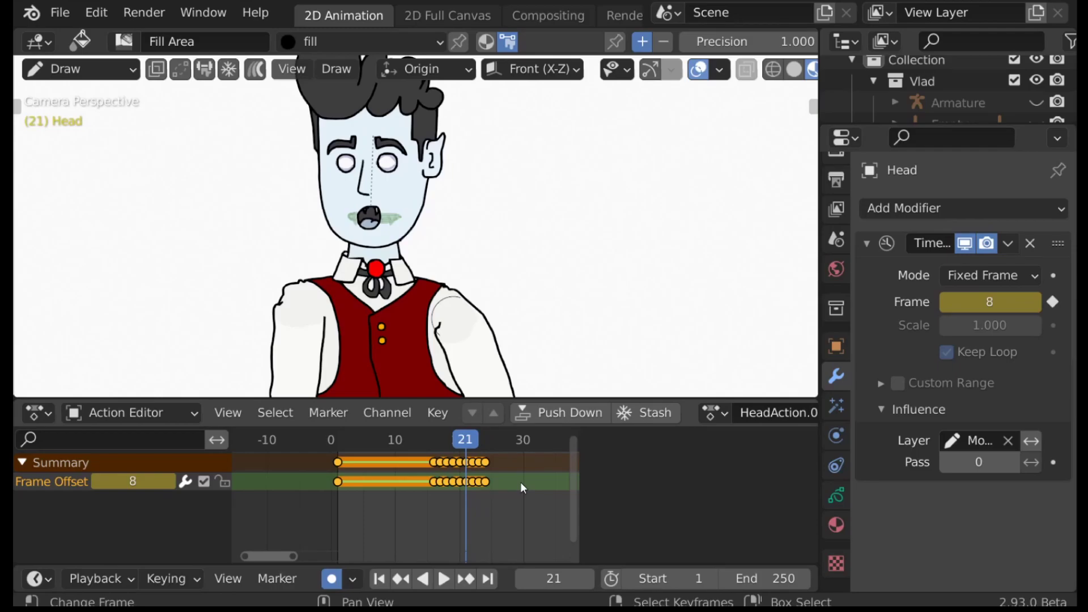
{"action": "key", "text": "Right"}
{"action": "key", "text": "Right"}
{"action": "key", "text": "Right"}
{"action": "key", "text": "Right"}
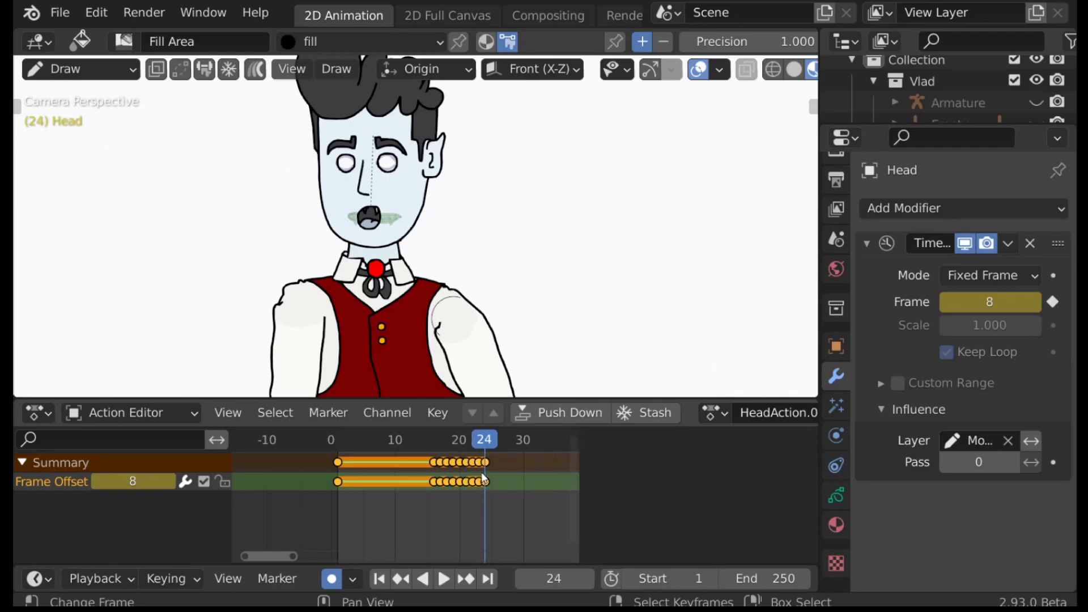
{"action": "left_click", "coordinate": [988, 301]}
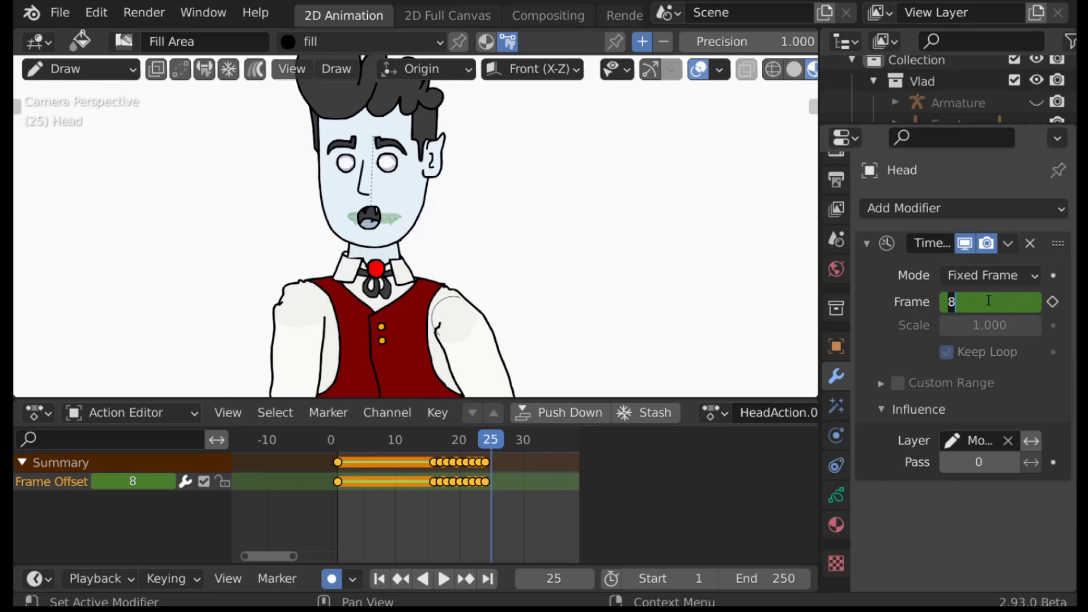
{"action": "type", "text": "1"}
{"action": "key", "text": "Return"}
Review playback, then raise the mouth value to 3 at frame 26.
{"action": "scroll", "coordinate": [396, 510], "scroll_direction": "right", "scroll_amount": 3, "text": "ctrl"}
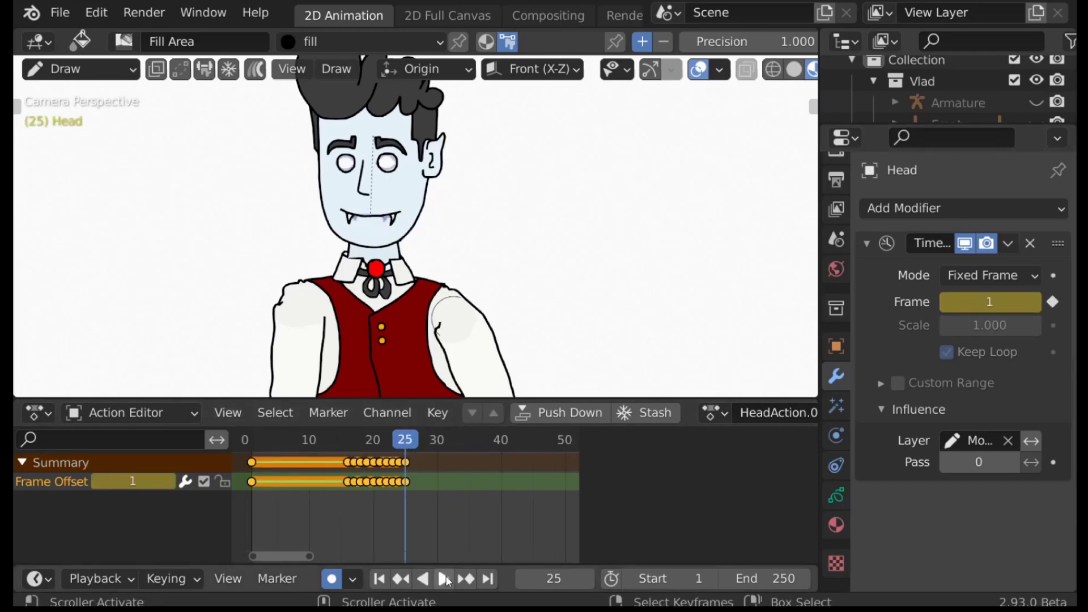
{"action": "left_click", "coordinate": [445, 579]}
{"action": "left_click_drag", "start_coordinate": [407, 491], "coordinate": [407, 491]}
{"action": "key", "text": "space"}
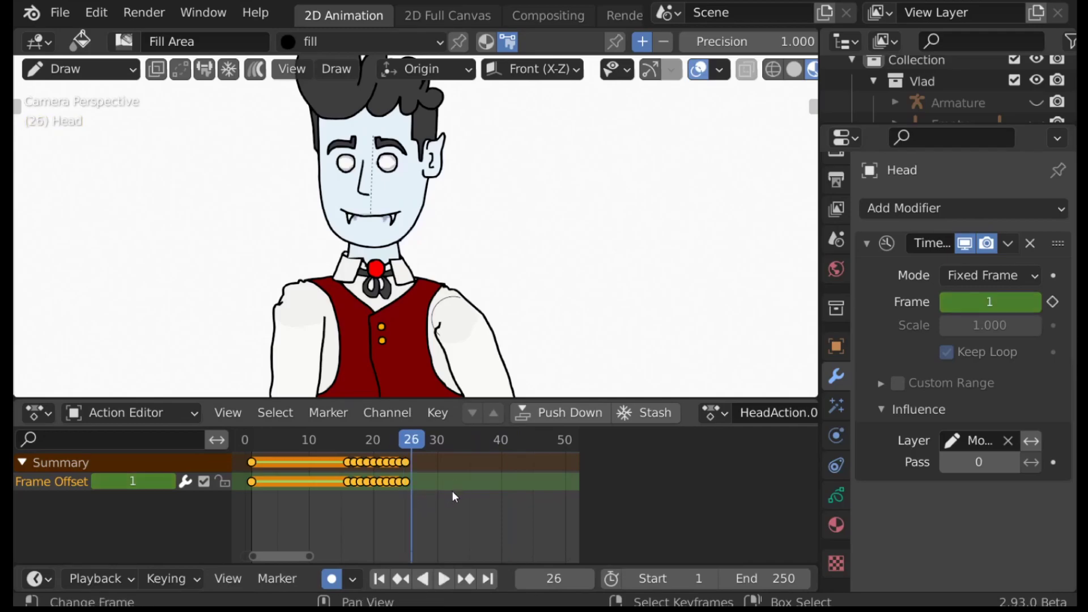
{"action": "left_click", "coordinate": [1037, 302]}
{"action": "left_click", "coordinate": [1037, 303]}
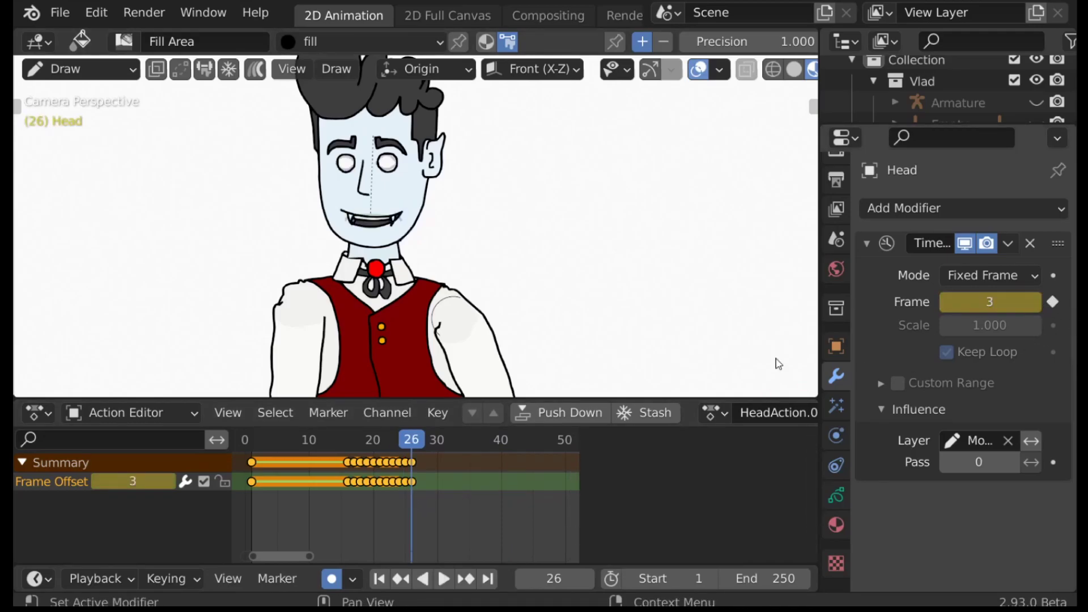
Key mouth shape 5 at frames 27–28, and shape 8 at frames 32–33.
{"action": "key", "text": "Right"}
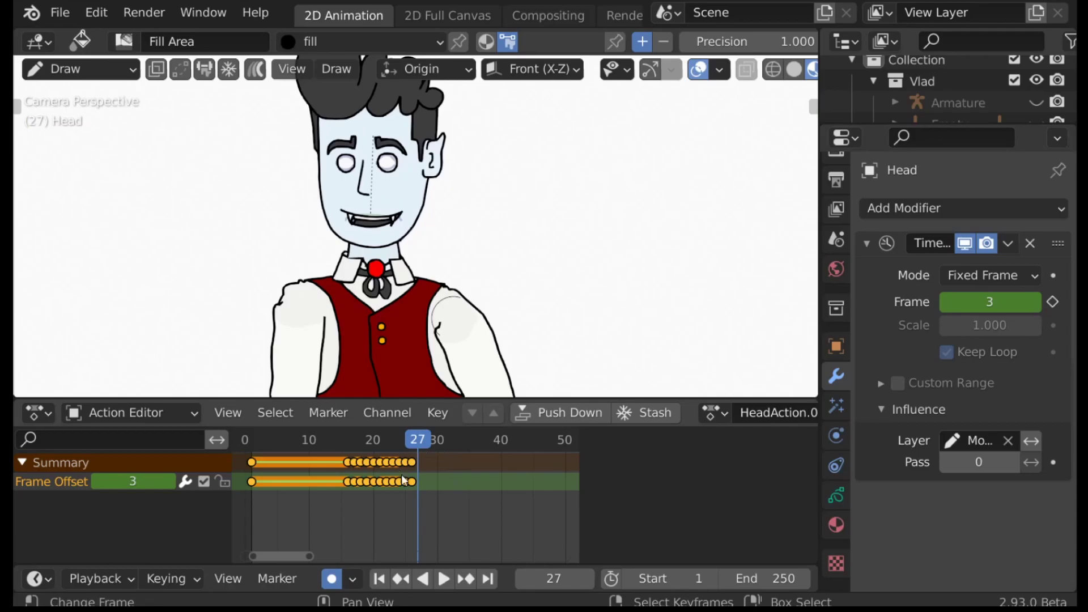
{"action": "left_click", "coordinate": [1035, 302]}
{"action": "left_click", "coordinate": [1035, 301]}
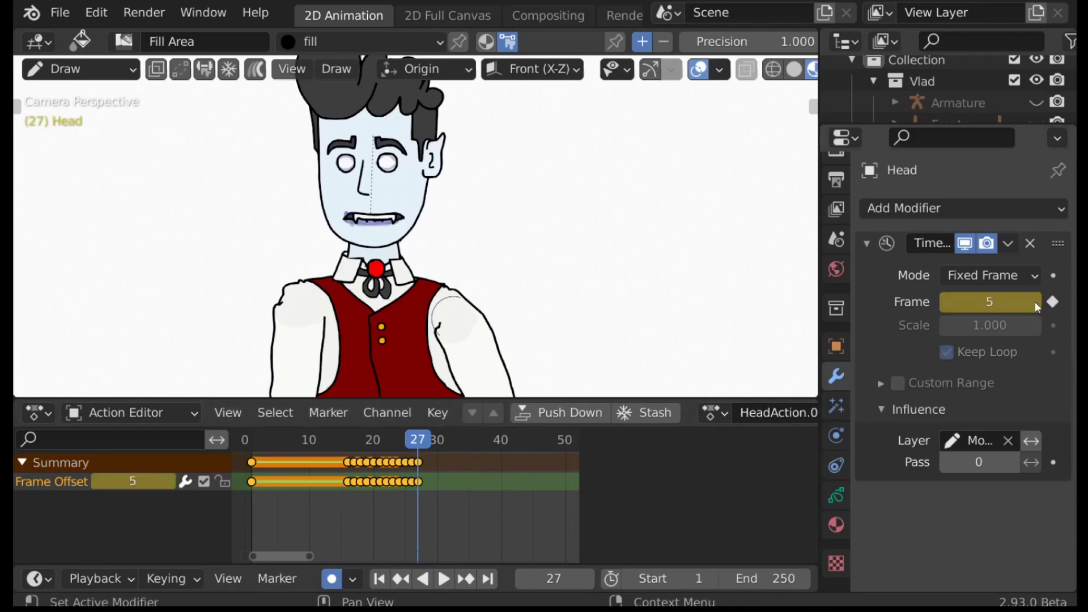
{"action": "key", "text": "Right"}
{"action": "left_click", "coordinate": [1053, 304]}
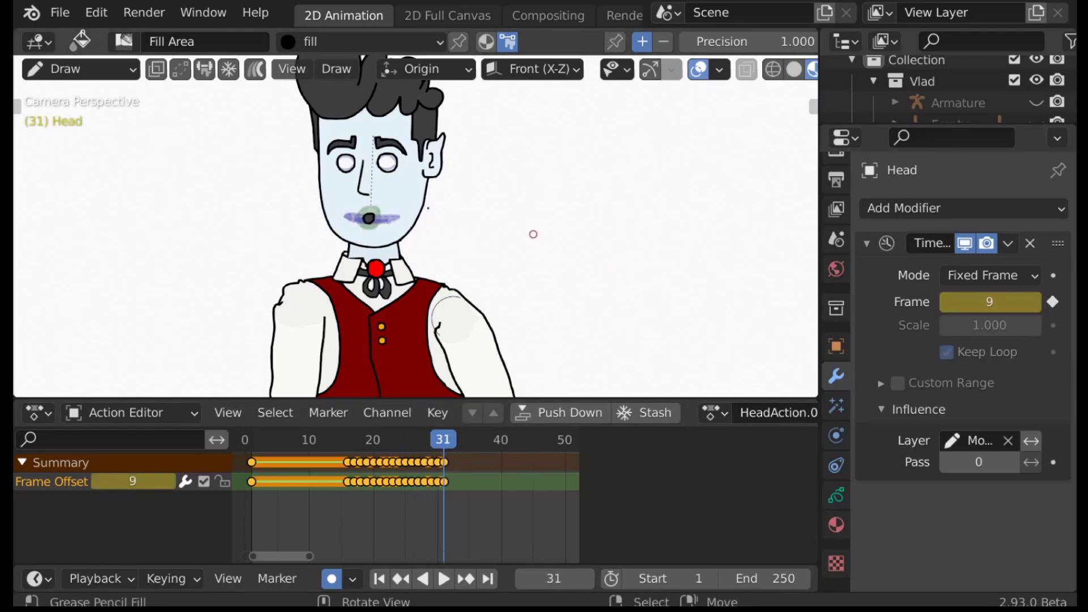
{"action": "key", "text": "Right"}
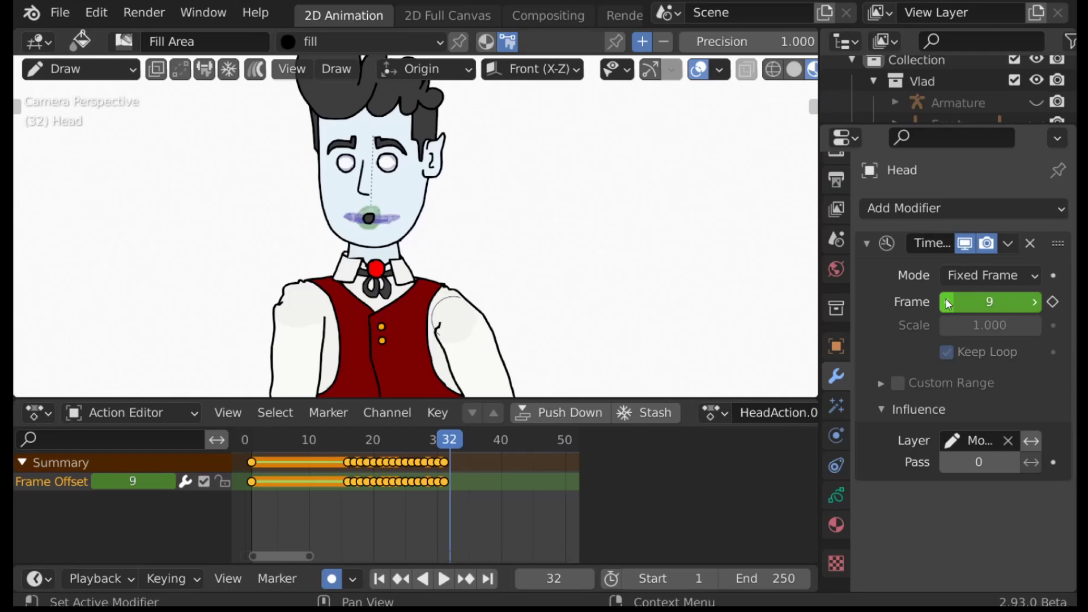
{"action": "left_click", "coordinate": [949, 301]}
{"action": "key", "text": "Right"}
{"action": "left_click", "coordinate": [1054, 302]}
Key mouth shape 6 at frames 34–36 and closed-mouth value 1 at frame 37.
{"action": "key", "text": "Right"}
{"action": "left_click", "coordinate": [945, 302]}
{"action": "left_click", "coordinate": [945, 302]}
{"action": "left_click", "coordinate": [945, 303]}
{"action": "left_click", "coordinate": [946, 302]}
{"action": "key", "text": "Right"}
{"action": "left_click", "coordinate": [1053, 302]}
{"action": "key", "text": "Right"}
{"action": "left_click", "coordinate": [1054, 301]}
{"action": "key", "text": "Right"}
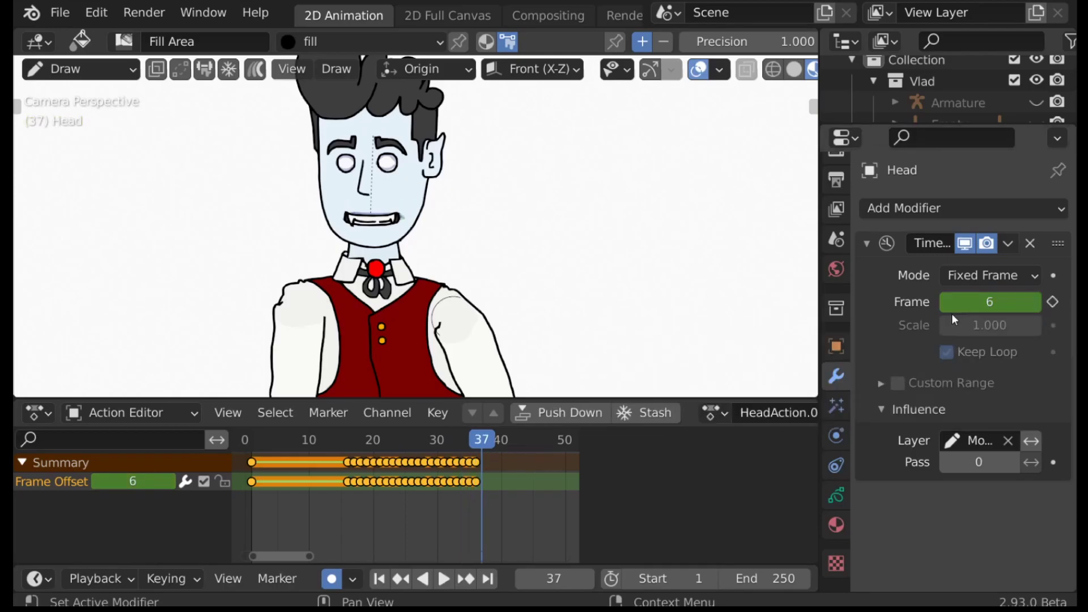
{"action": "left_click", "coordinate": [983, 302]}
{"action": "type", "text": "1"}
{"action": "key", "text": "Return"}
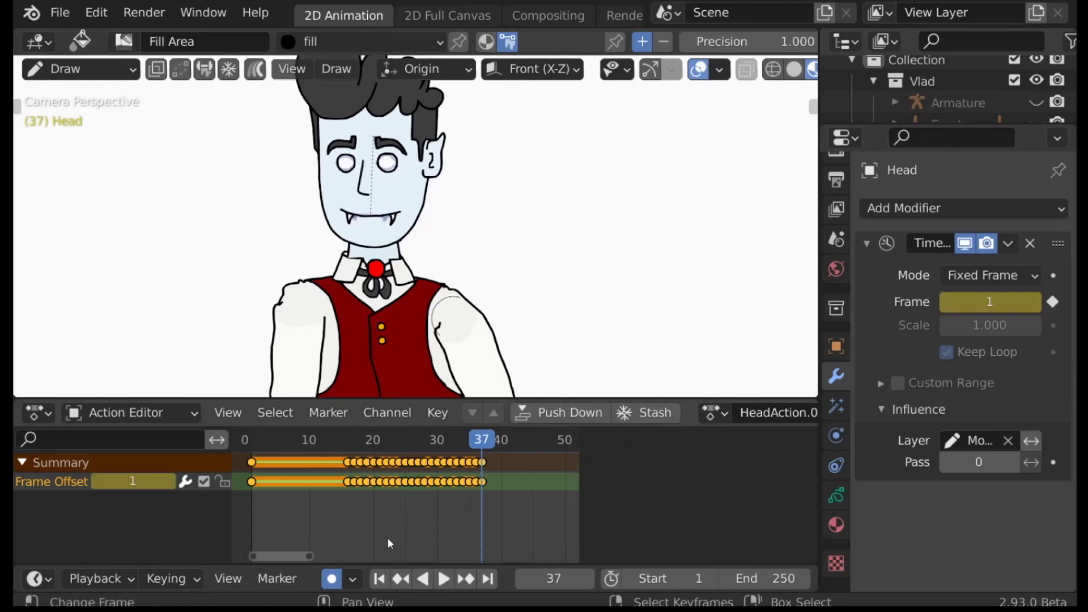
Replay from the start, then box-select keys from frame 28 onward and move them three frames later.
{"action": "left_click", "coordinate": [380, 580]}
{"action": "left_click", "coordinate": [445, 579]}
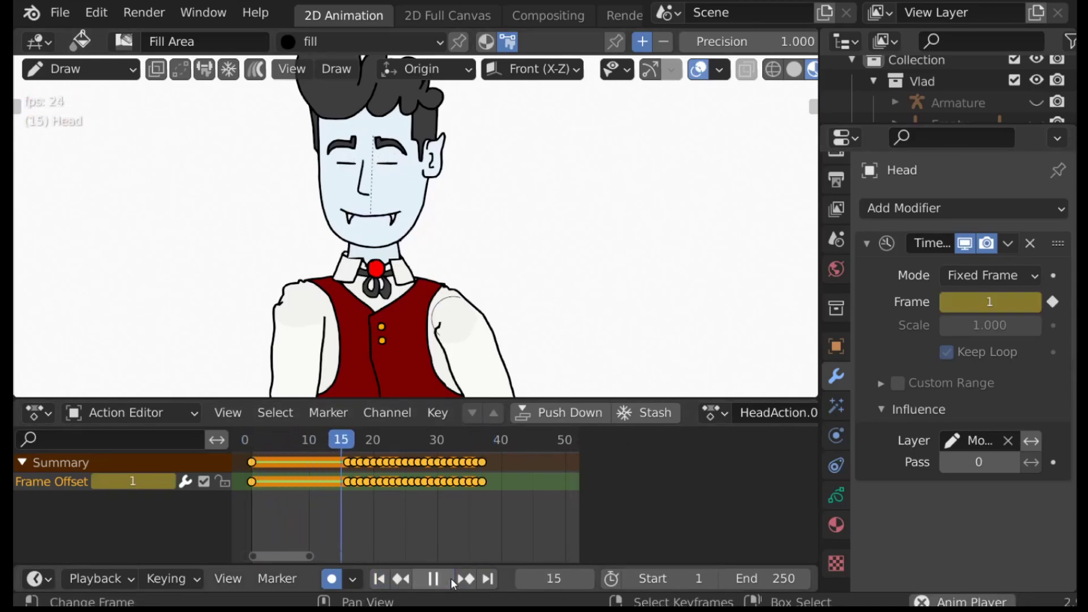
{"action": "left_click", "coordinate": [451, 578]}
{"action": "left_click_drag", "start_coordinate": [468, 507], "coordinate": [416, 517]}
{"action": "right_click", "coordinate": [456, 517]}
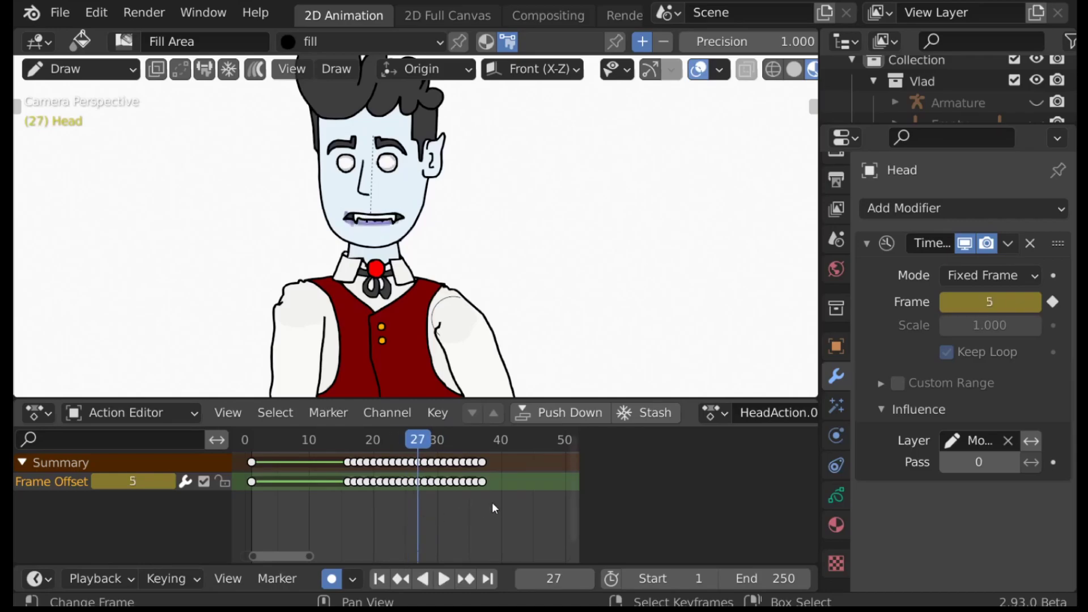
{"action": "key", "text": "b"}
{"action": "left_click_drag", "start_coordinate": [453, 483], "coordinate": [422, 475]}
{"action": "key", "text": "g"}
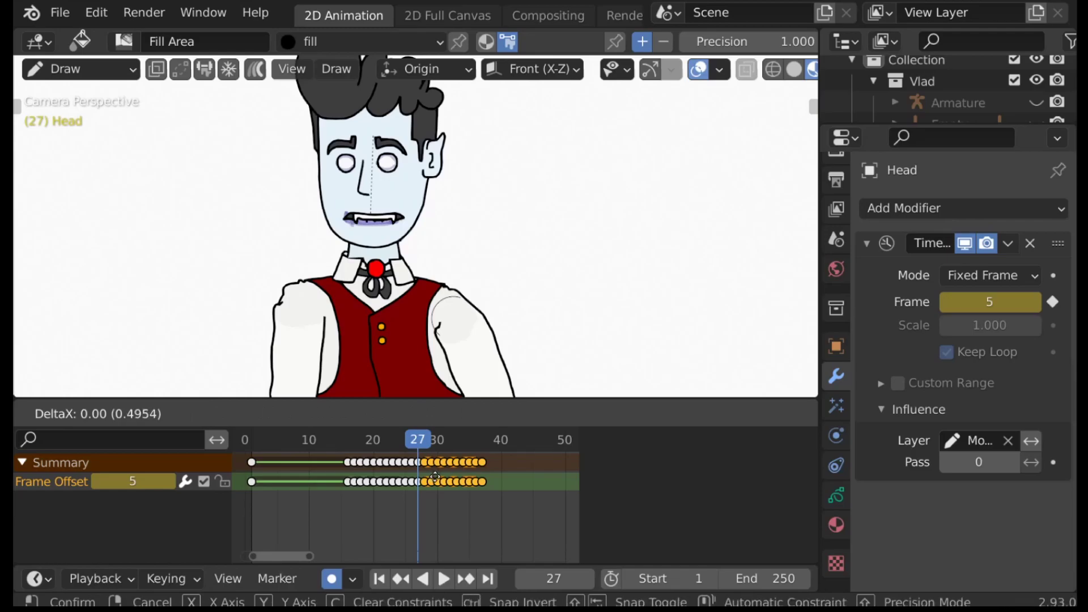
{"action": "left_click", "coordinate": [443, 495]}
Key mouth shape 5 at frame 28 and play back to review, stopping at frame 34.
{"action": "key", "text": "Right"}
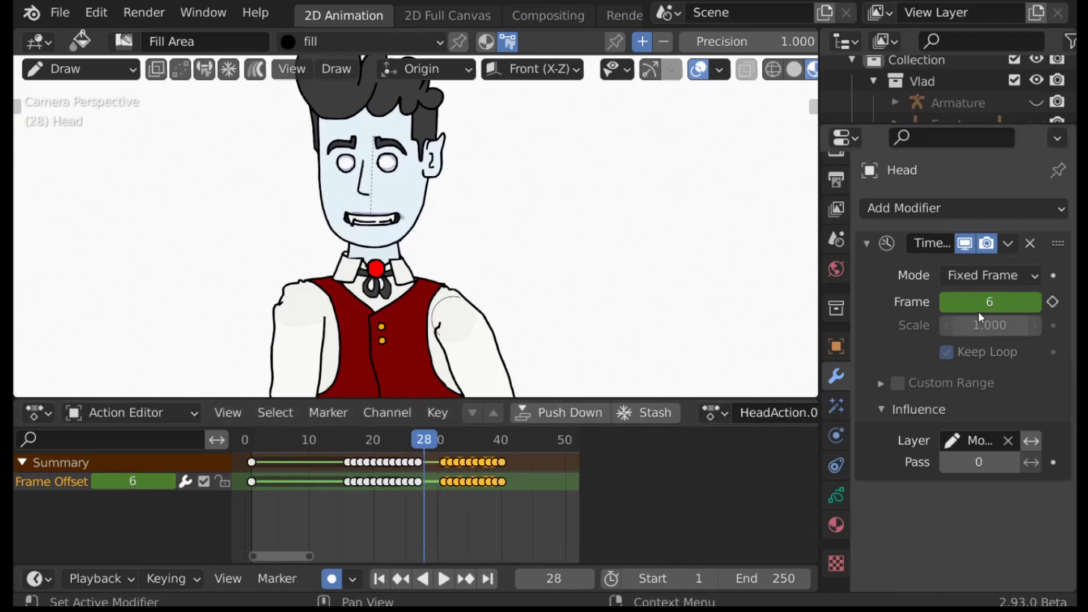
{"action": "left_click", "coordinate": [952, 301]}
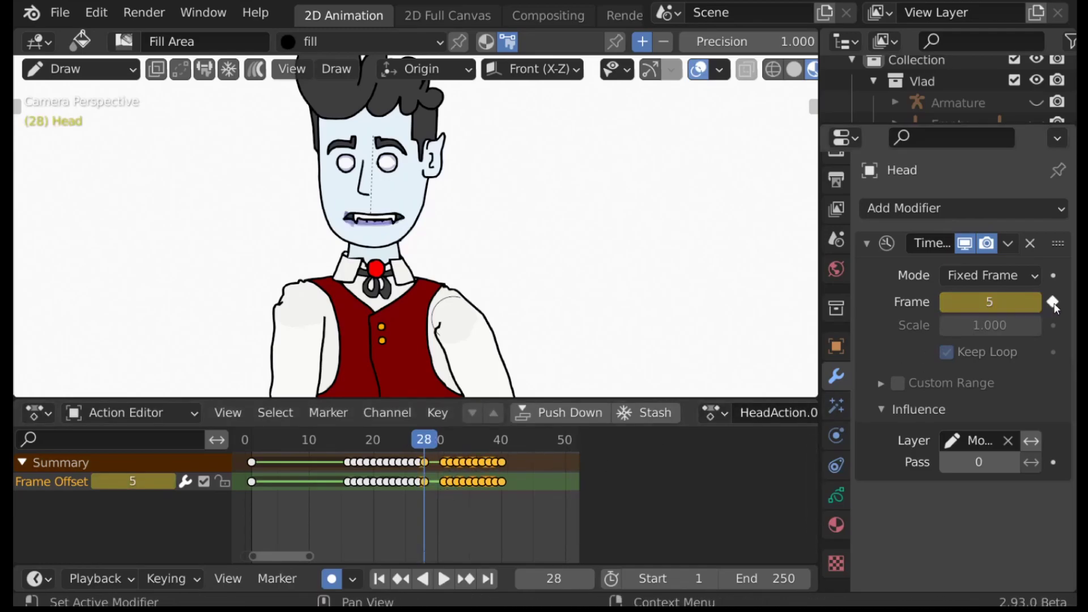
{"action": "key", "text": "Right"}
{"action": "left_click", "coordinate": [464, 484]}
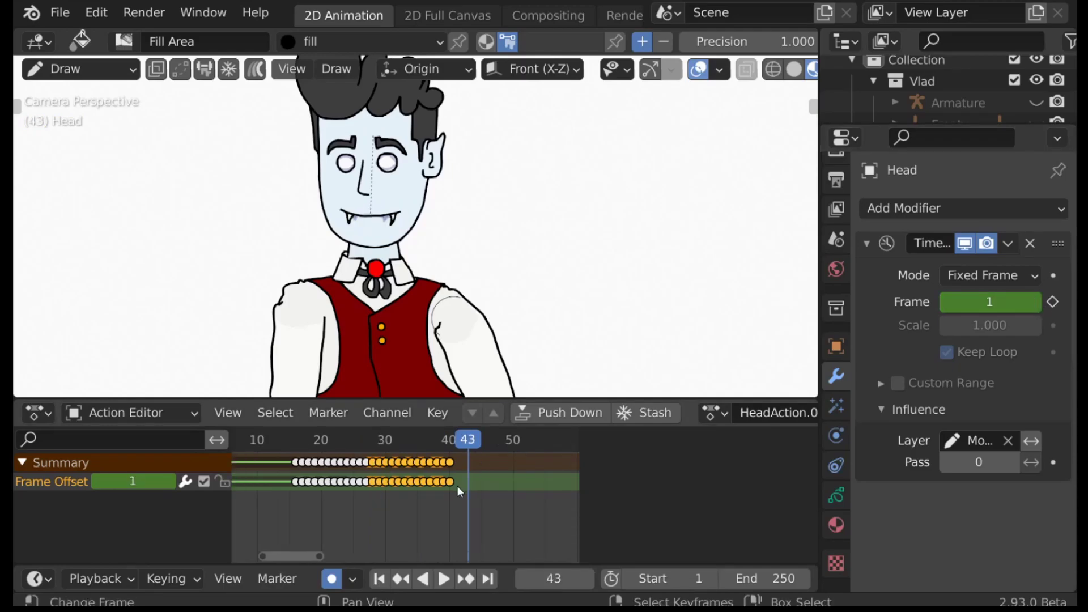
{"action": "key", "text": "space"}
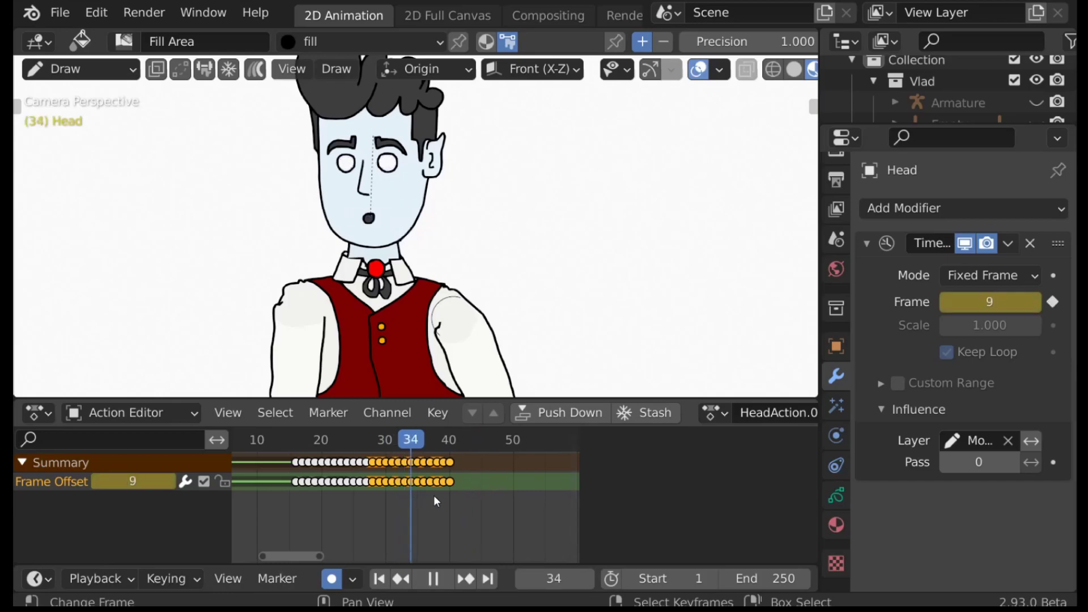
{"action": "key", "text": "space"}
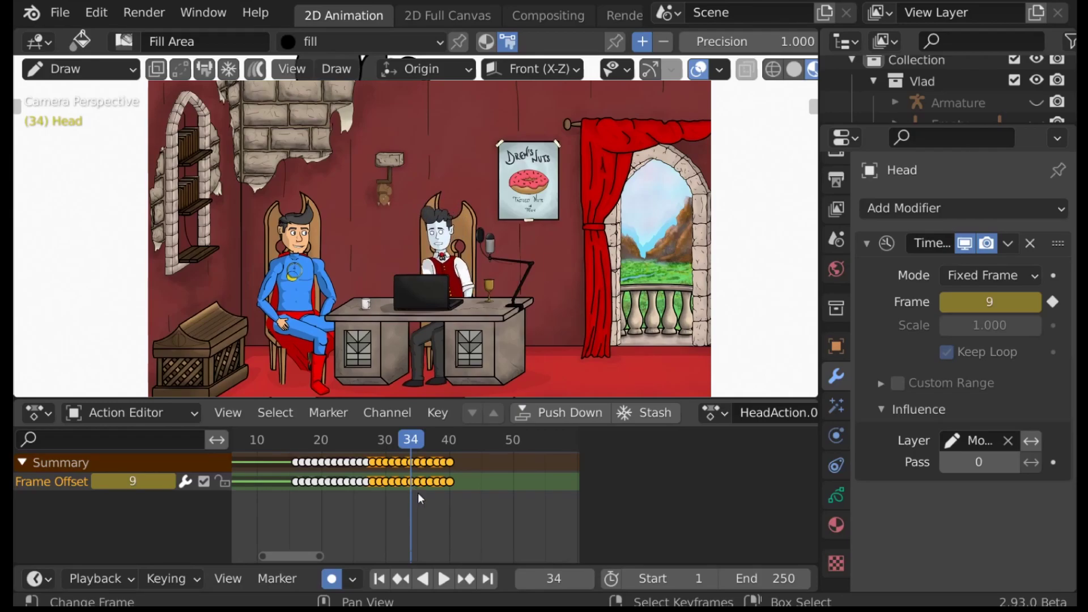
Scrub the mouth frames, then drag Empty.003 toward the upper left to stretch the arm out.
{"action": "left_click_drag", "start_coordinate": [819, 359], "coordinate": [783, 366]}
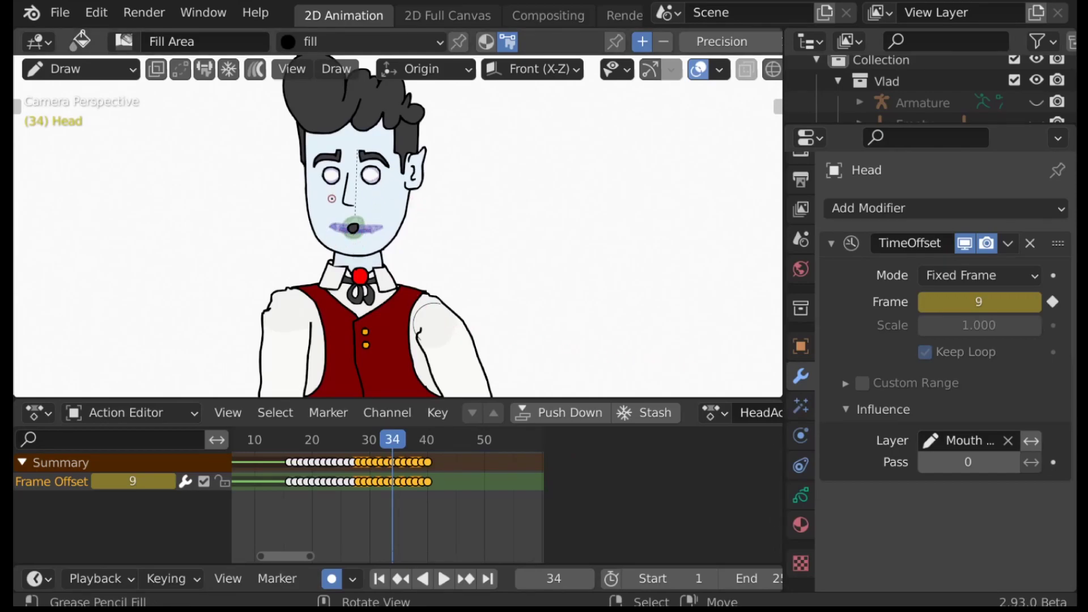
{"action": "mouse_move", "coordinate": [328, 532]}
{"action": "left_mouse_down"}
{"action": "mouse_move", "coordinate": [276, 536]}
{"action": "mouse_move", "coordinate": [311, 537]}
{"action": "mouse_move", "coordinate": [293, 532]}
{"action": "left_mouse_up"}
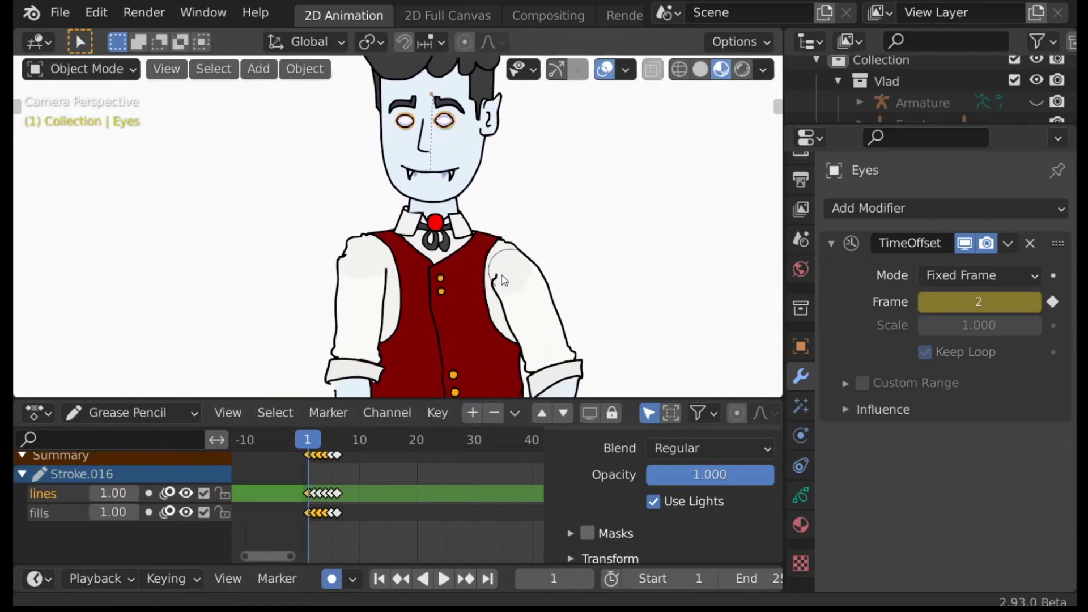
{"action": "mouse_move", "coordinate": [502, 211]}
{"action": "middle_mouse_down", "text": "shift"}
{"action": "mouse_move", "coordinate": [502, 122]}
{"action": "mouse_move", "coordinate": [502, 235]}
{"action": "middle_mouse_up", "text": "shift"}
{"action": "scroll", "coordinate": [502, 236], "scroll_direction": "down", "scroll_amount": 2}
{"action": "scroll", "coordinate": [415, 342], "scroll_direction": "down", "scroll_amount": 1}
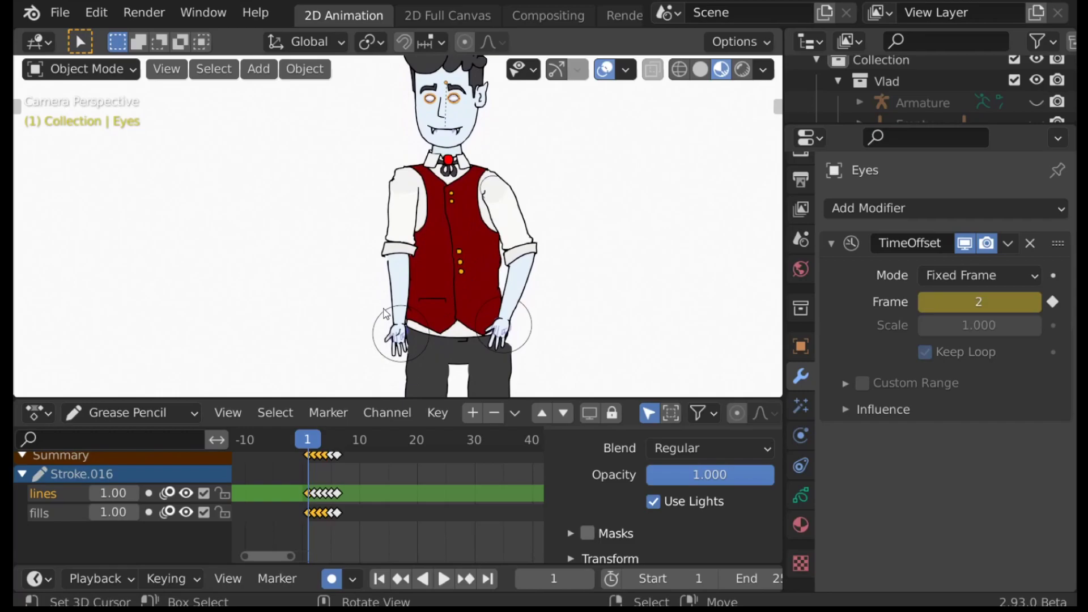
{"action": "left_click_drag", "start_coordinate": [386, 314], "coordinate": [239, 164]}
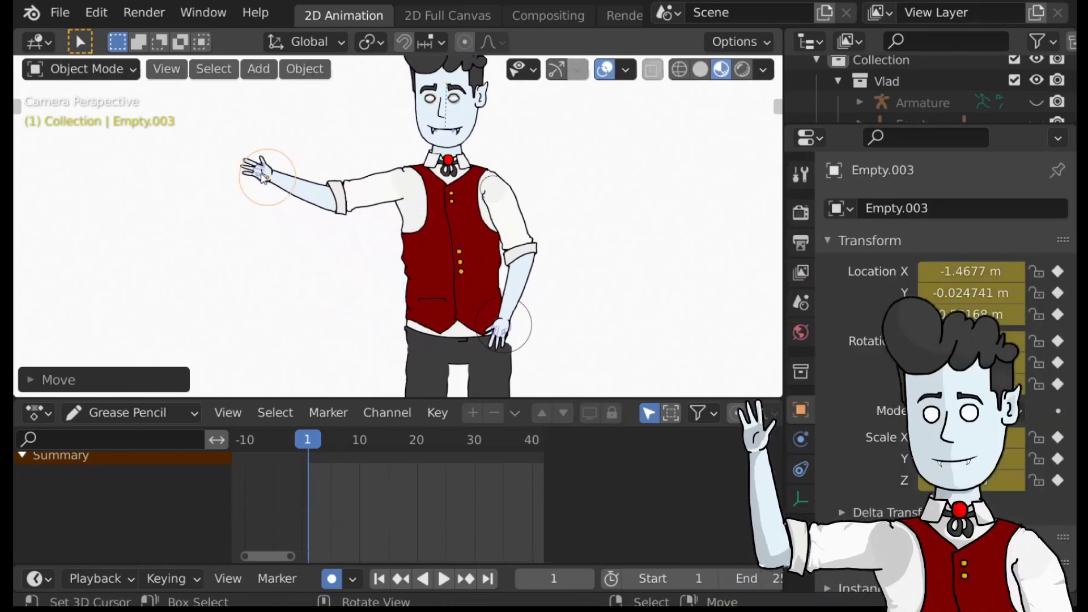
Nudge Empty.003 up into a waving pose, then load the podcast scene file via File.
{"action": "left_click", "coordinate": [260, 177]}
{"action": "left_click", "coordinate": [364, 197]}
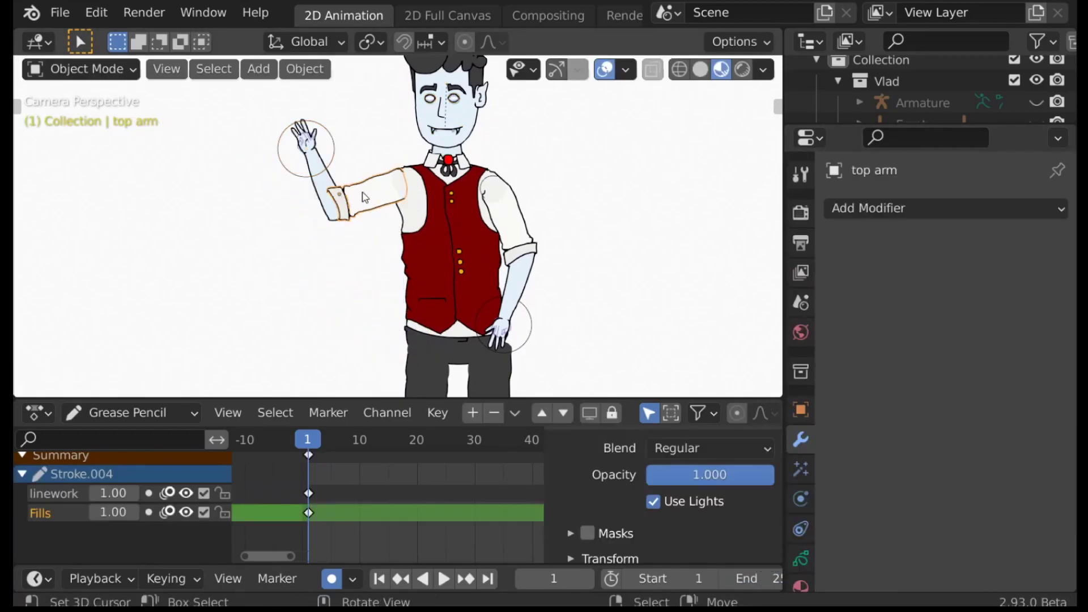
{"action": "left_click", "coordinate": [337, 148]}
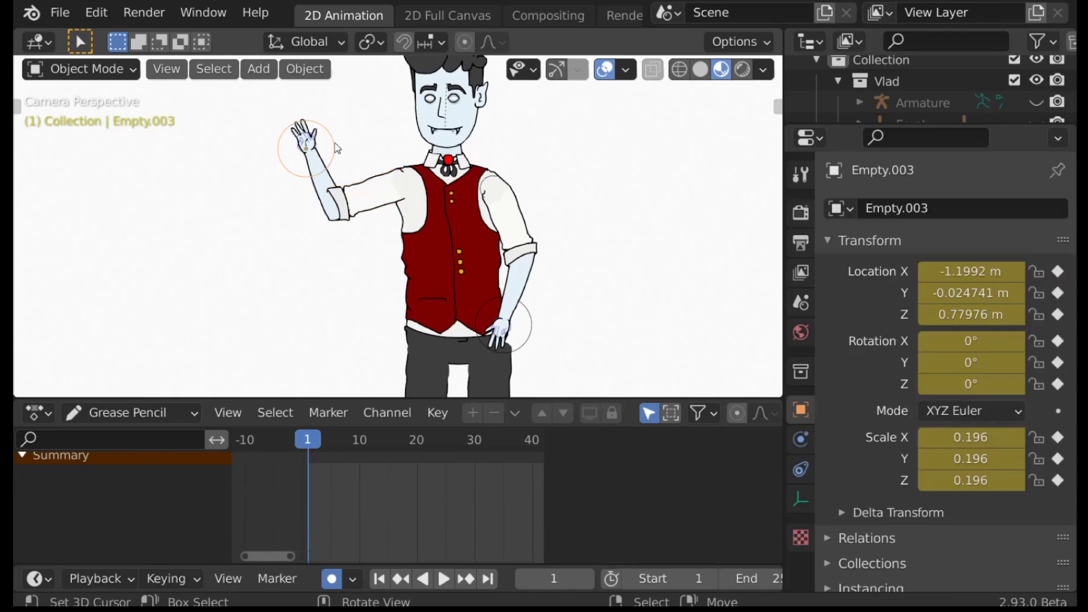
{"action": "left_click", "coordinate": [329, 182]}
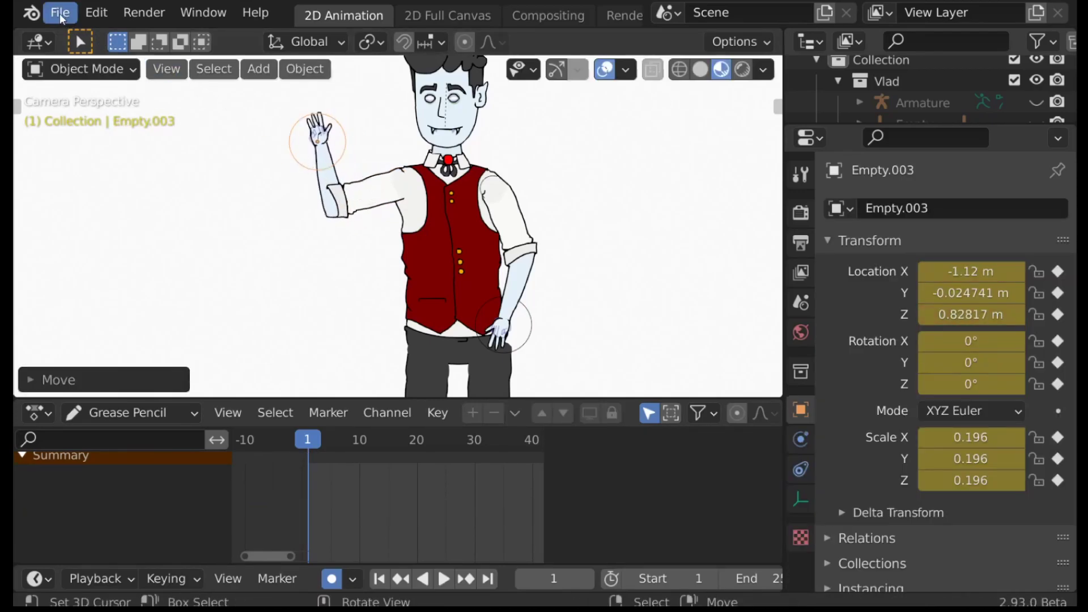
{"action": "left_click", "coordinate": [60, 12]}
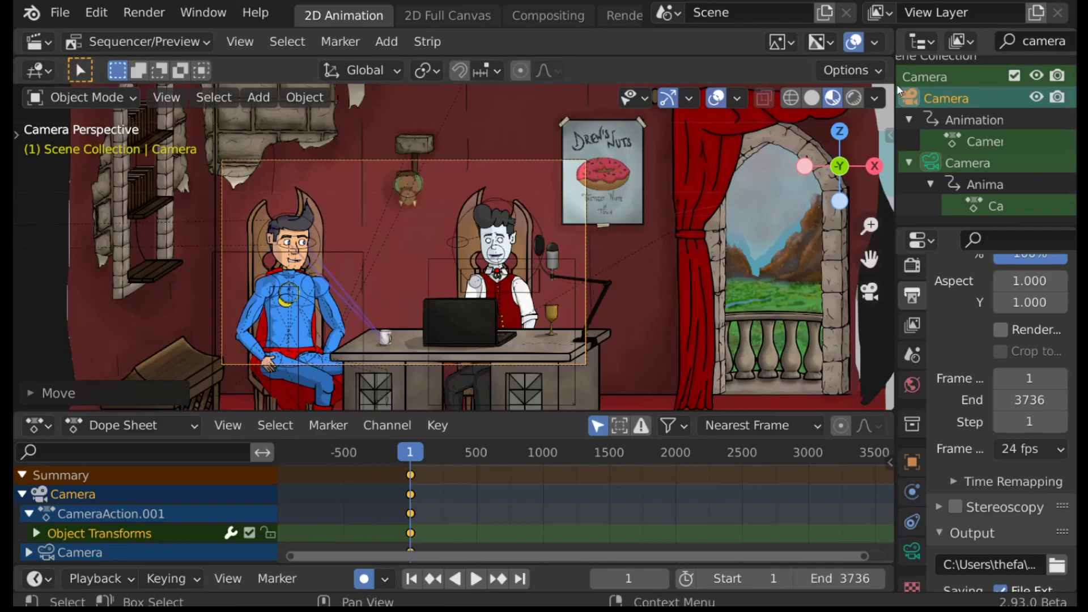
Play the scene, return to frame 1, and hide the wall, curtain, poster, shelf and bench.
{"action": "left_click", "coordinate": [478, 581]}
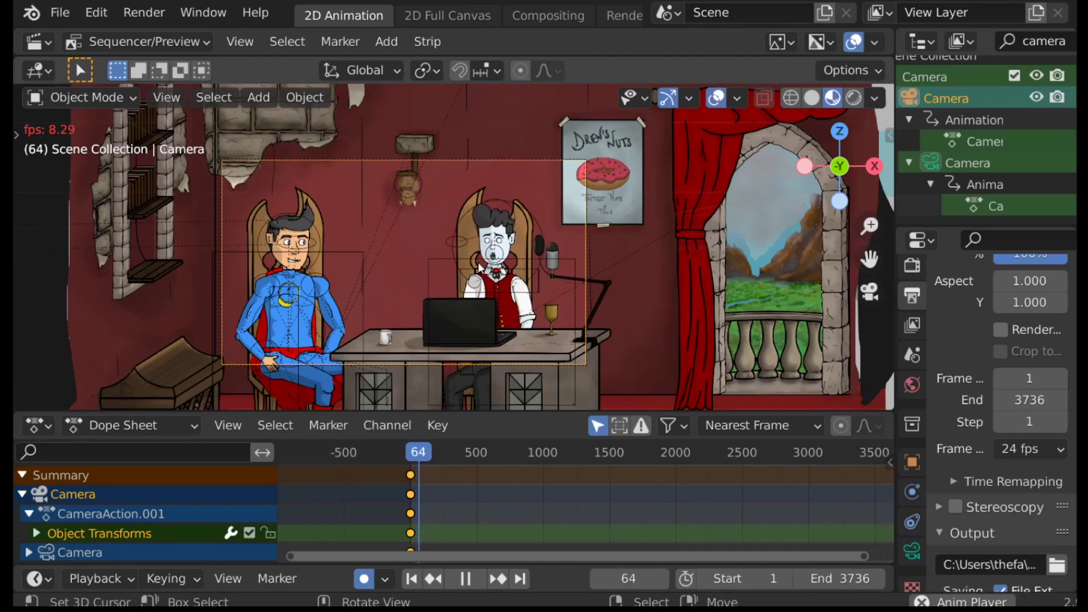
{"action": "key", "text": "space"}
{"action": "left_click", "coordinate": [412, 578]}
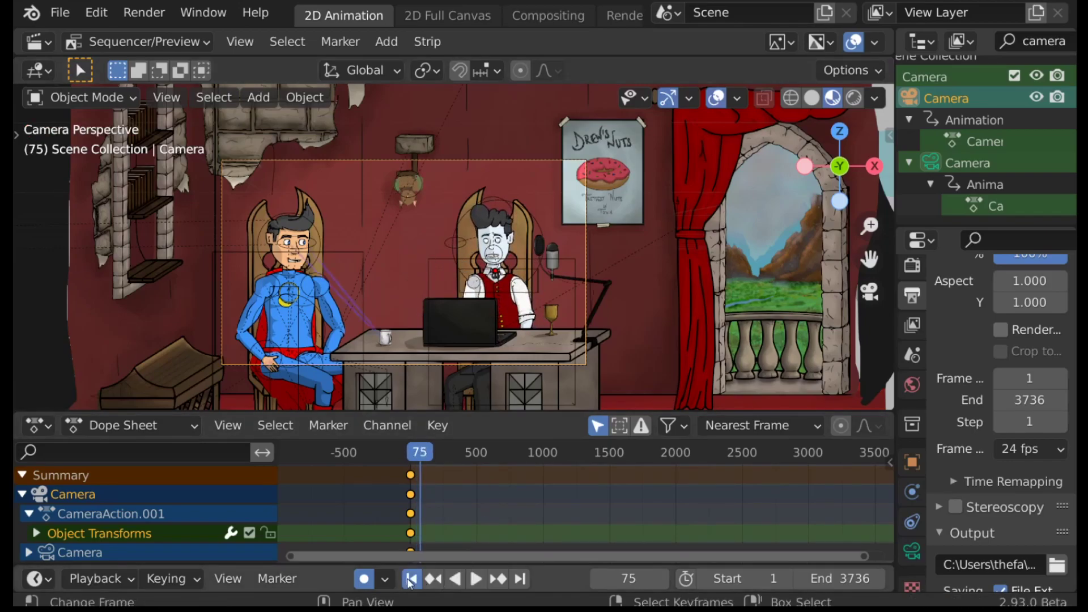
{"action": "left_click", "coordinate": [641, 256]}
{"action": "key", "text": "h"}
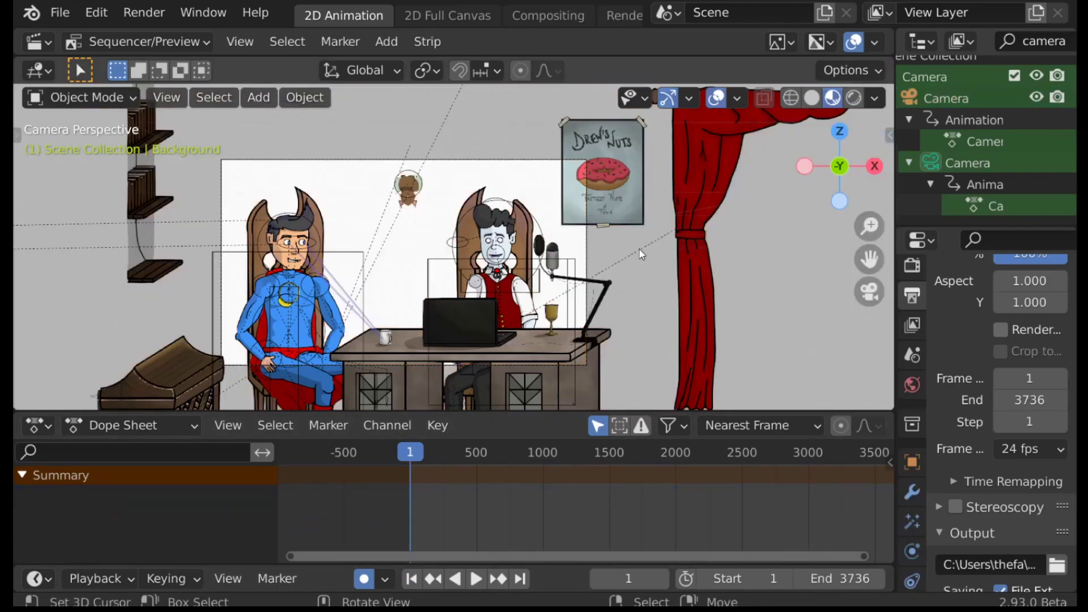
{"action": "left_click", "coordinate": [710, 168]}
{"action": "key", "text": "h"}
{"action": "left_click", "coordinate": [616, 156]}
{"action": "key", "text": "h"}
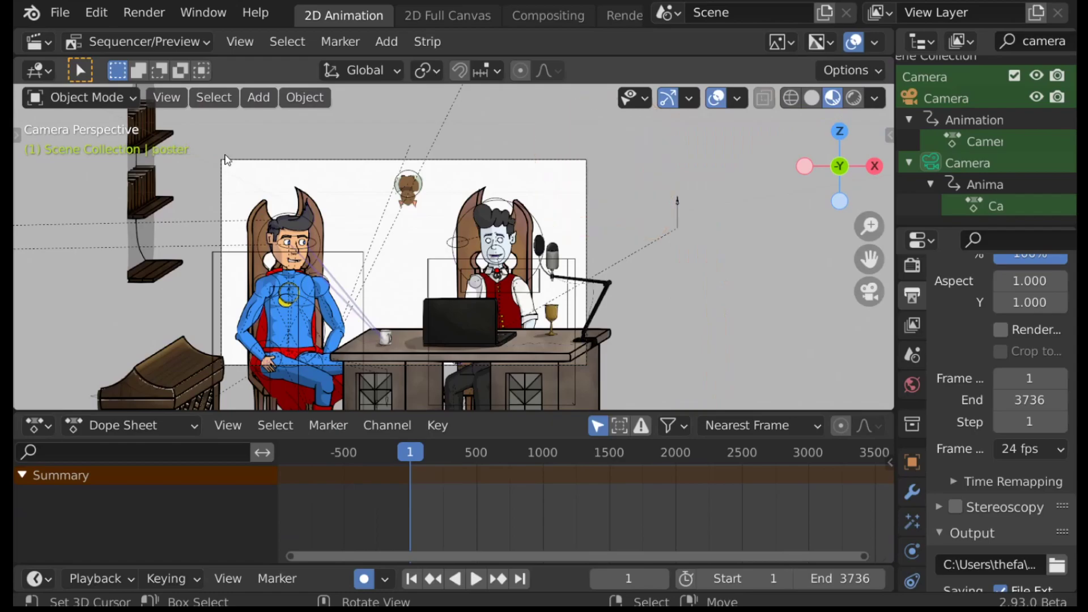
{"action": "left_click", "coordinate": [157, 188]}
{"action": "key", "text": "h"}
{"action": "left_click", "coordinate": [163, 367]}
{"action": "key", "text": "h"}
Hide the desk, laptop and all flying-creature parts, then replay the animation.
{"action": "left_click", "coordinate": [439, 373]}
{"action": "key", "text": "h"}
{"action": "left_click", "coordinate": [459, 320]}
{"action": "key", "text": "h"}
{"action": "left_click", "coordinate": [409, 193]}
{"action": "scroll", "coordinate": [410, 193], "scroll_direction": "up", "scroll_amount": 2}
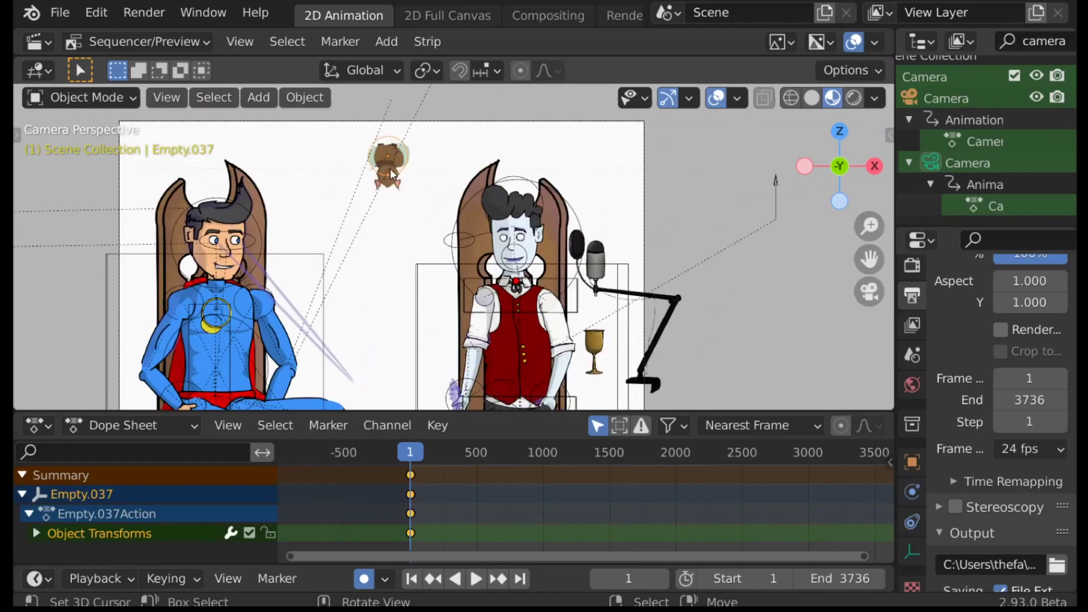
{"action": "left_click", "coordinate": [393, 190]}
{"action": "key", "text": "h"}
{"action": "left_click", "coordinate": [397, 165]}
{"action": "key", "text": "h"}
{"action": "left_click", "coordinate": [397, 165]}
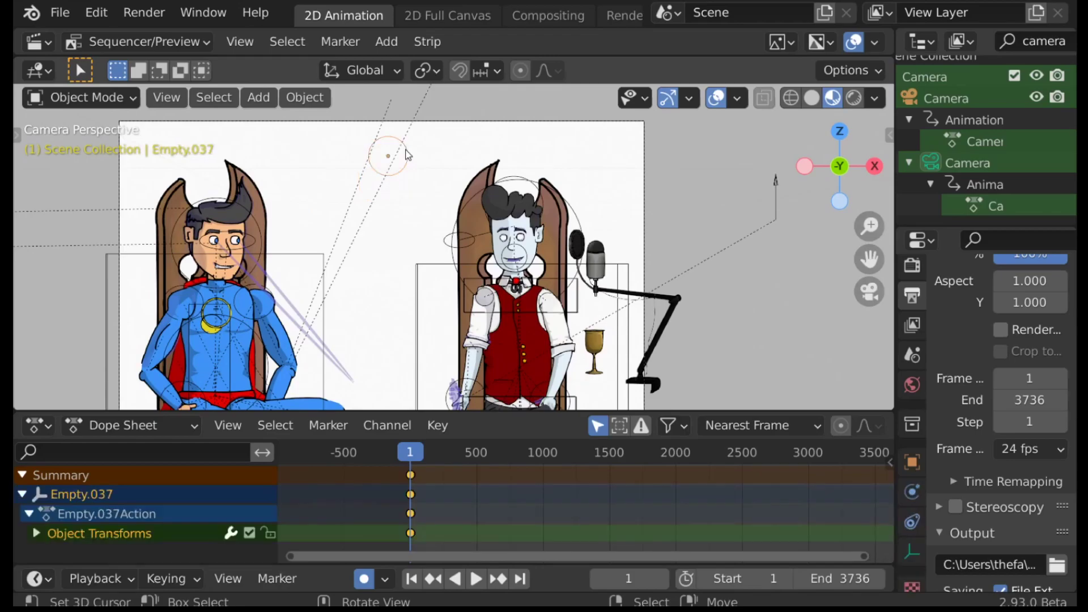
{"action": "key", "text": "h"}
{"action": "scroll", "coordinate": [311, 250], "scroll_direction": "down", "scroll_amount": 2}
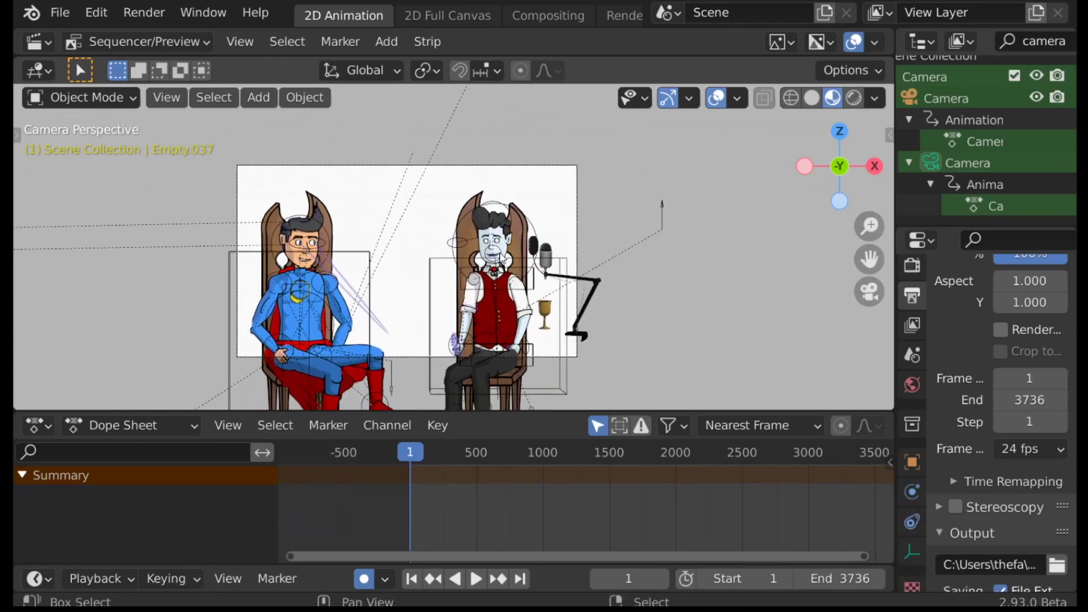
{"action": "left_click", "coordinate": [477, 580]}
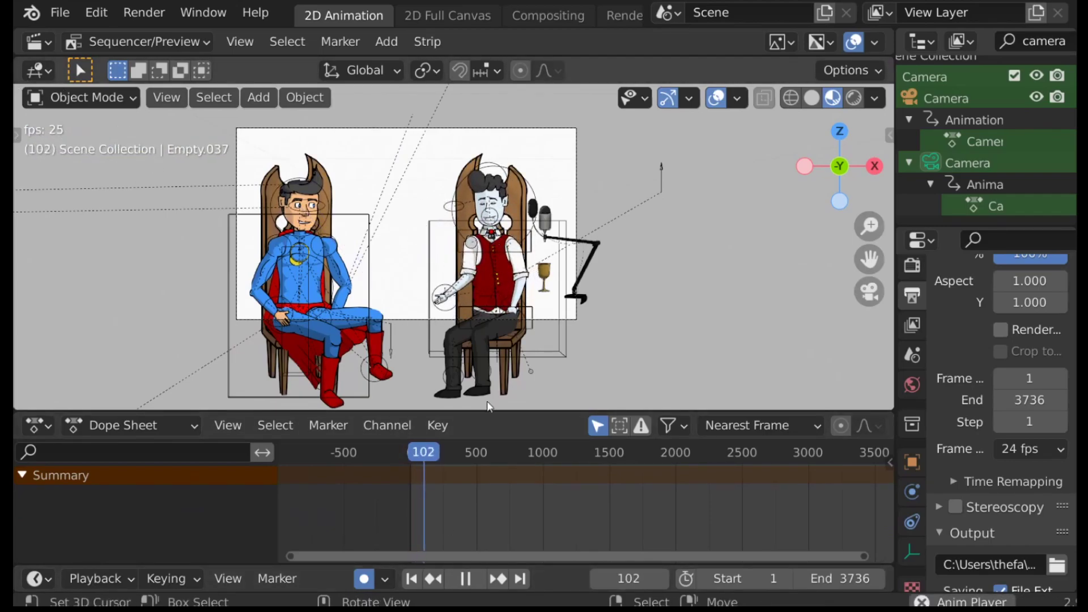
{"action": "left_click", "coordinate": [466, 579]}
{"action": "scroll", "coordinate": [422, 262], "scroll_direction": "up", "scroll_amount": 8}
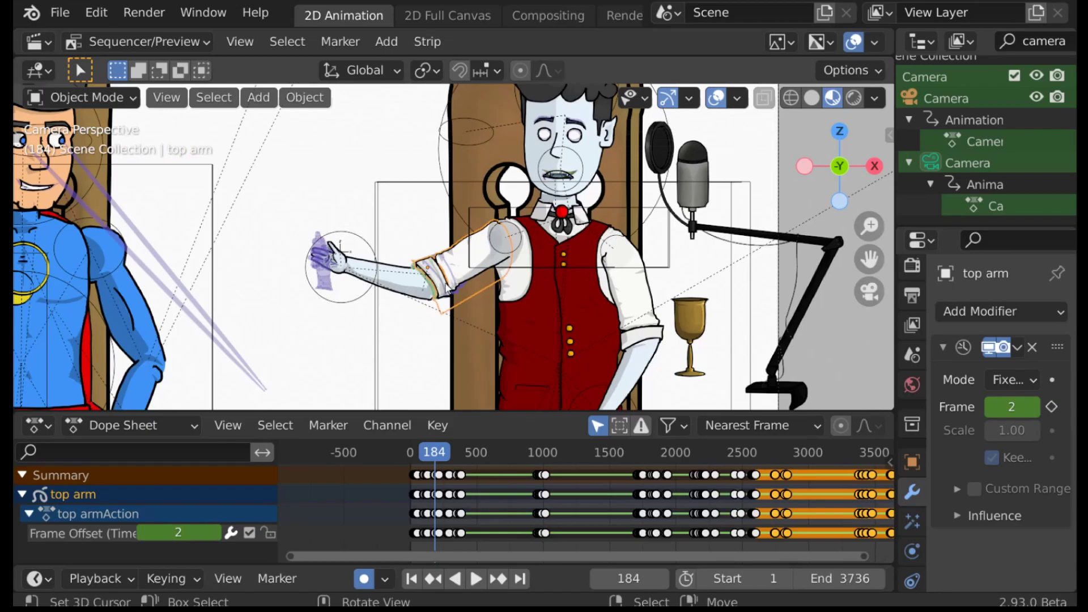
Check the arm pose across nearby frames, reposition the hand control Empty.032, and play back.
{"action": "key", "text": "Right"}
{"action": "key", "text": "Right"}
{"action": "key", "text": "Right"}
{"action": "key", "text": "Left"}
{"action": "key", "text": "Left"}
{"action": "key", "text": "Left"}
{"action": "key", "text": "Left"}
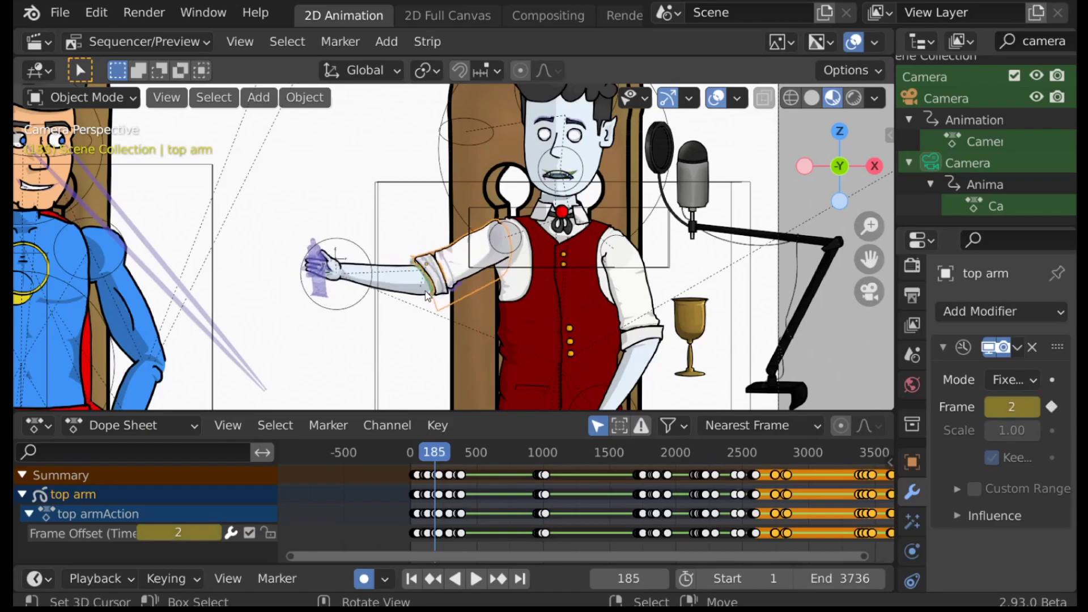
{"action": "key", "text": "Left"}
{"action": "key", "text": "Left"}
{"action": "key", "text": "Left"}
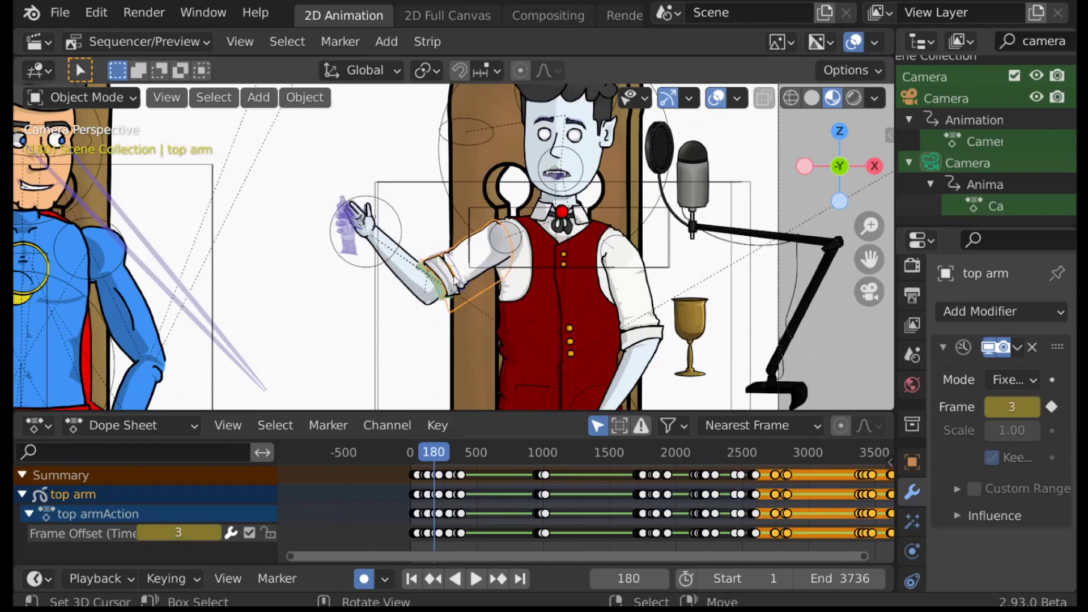
{"action": "key", "text": "Right"}
{"action": "key", "text": "Right"}
{"action": "key", "text": "Right"}
{"action": "key", "text": "Right"}
{"action": "key", "text": "Right"}
{"action": "key", "text": "Right"}
{"action": "key", "text": "Right"}
{"action": "left_click", "coordinate": [358, 261]}
{"action": "key", "text": "g"}
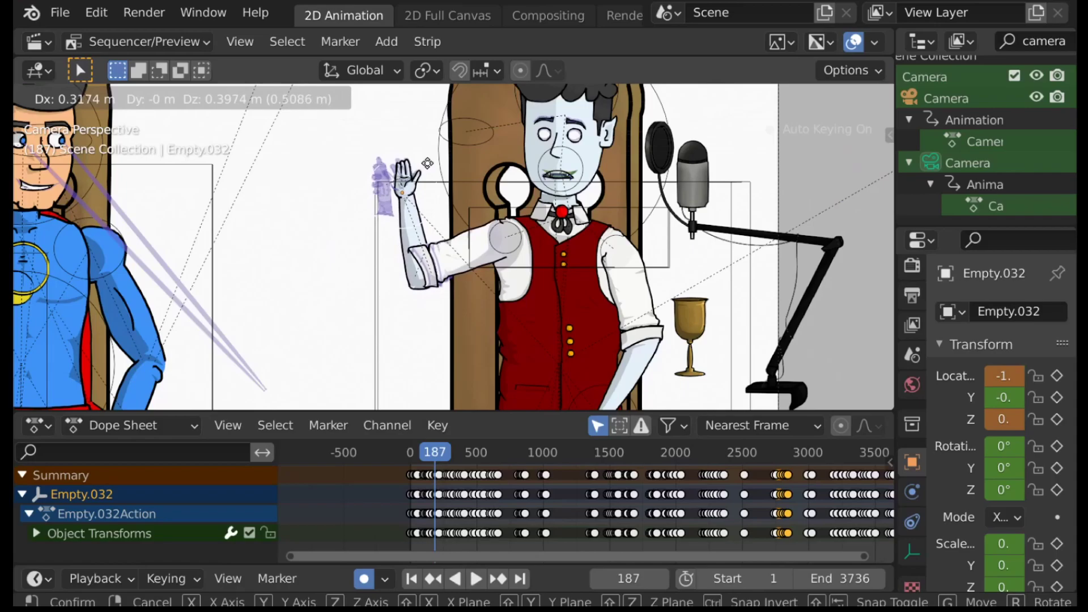
{"action": "left_click", "coordinate": [427, 173]}
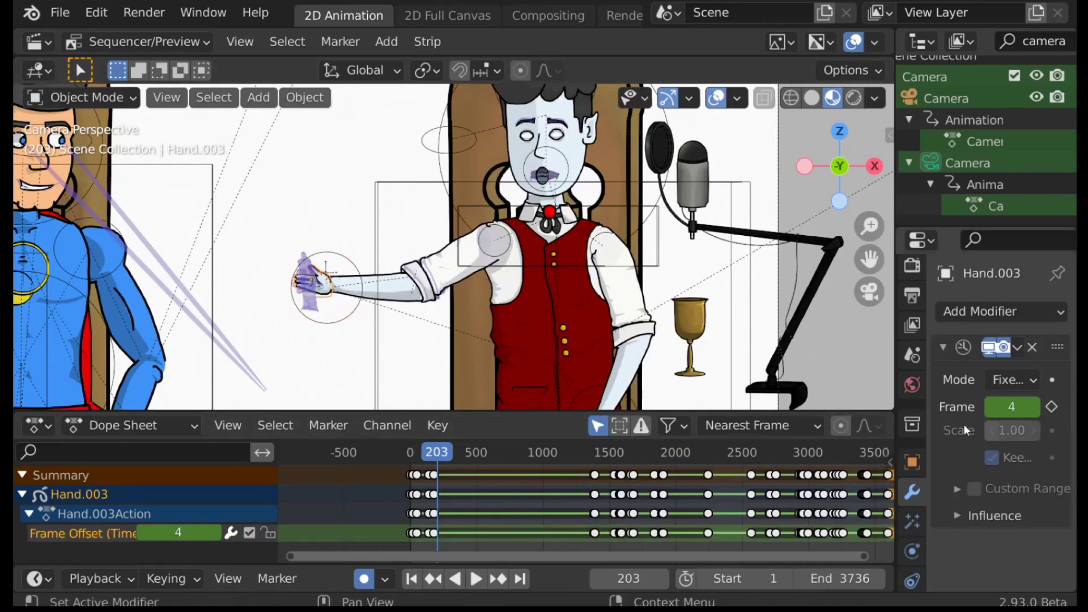
{"action": "key", "text": "space"}
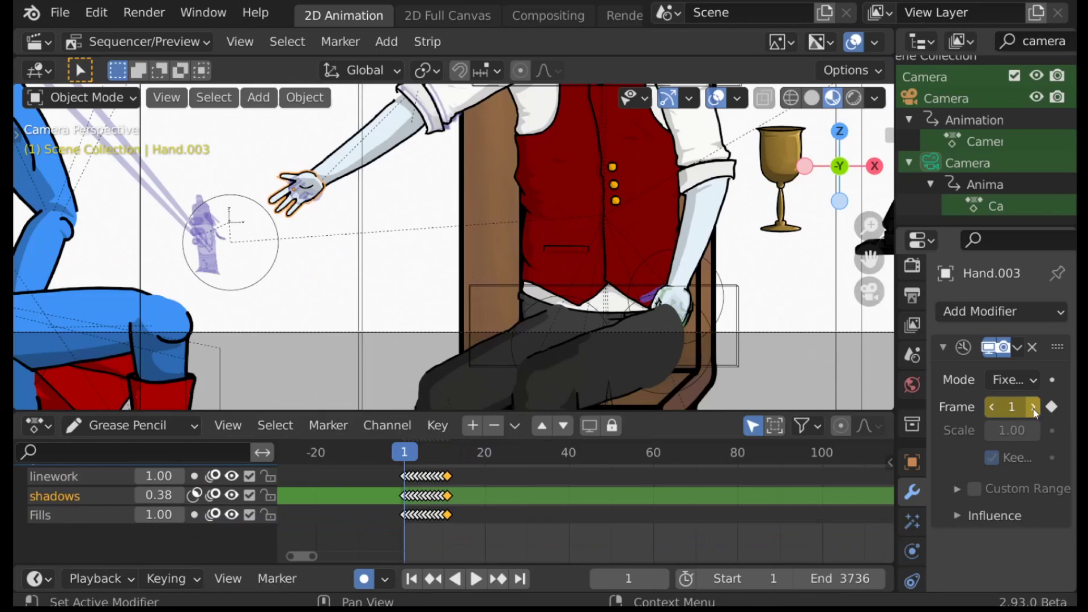
Set Hand.003's Time Offset fixed frame to 10 after previewing neighbouring hand poses.
{"action": "left_click", "coordinate": [1034, 407]}
{"action": "left_click", "coordinate": [1034, 407]}
{"action": "left_click", "coordinate": [1034, 407]}
{"action": "left_click", "coordinate": [1034, 407]}
{"action": "left_click", "coordinate": [1034, 407]}
{"action": "left_click", "coordinate": [1034, 407]}
{"action": "left_click", "coordinate": [1034, 407]}
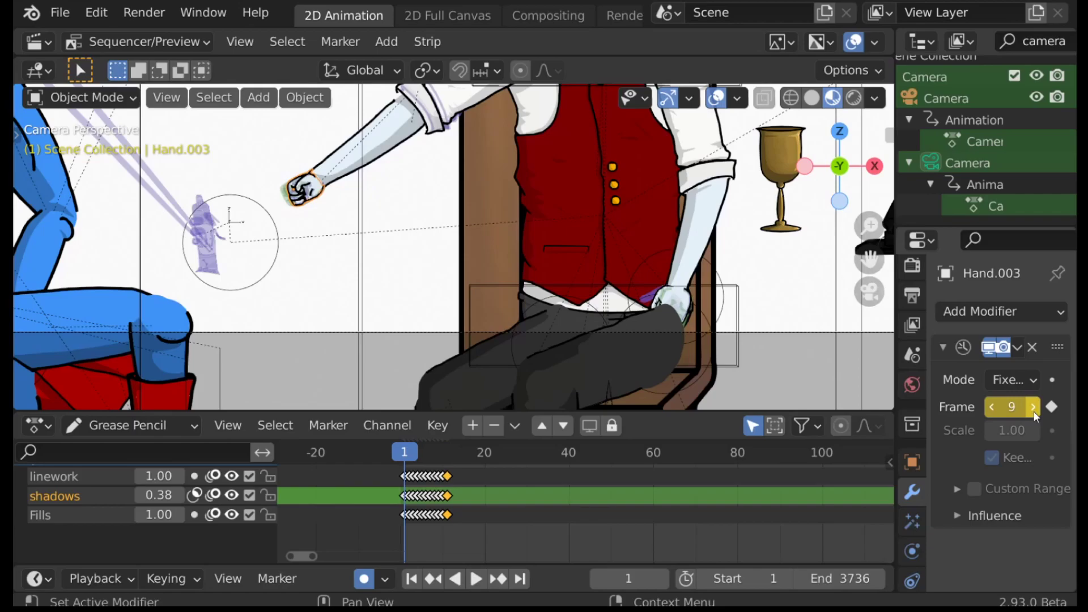
{"action": "left_click", "coordinate": [992, 408]}
{"action": "left_click", "coordinate": [992, 408]}
{"action": "left_click", "coordinate": [992, 407]}
{"action": "left_click", "coordinate": [993, 408]}
{"action": "double_click", "coordinate": [1012, 407]}
{"action": "type", "text": "10"}
{"action": "key", "text": "Return"}
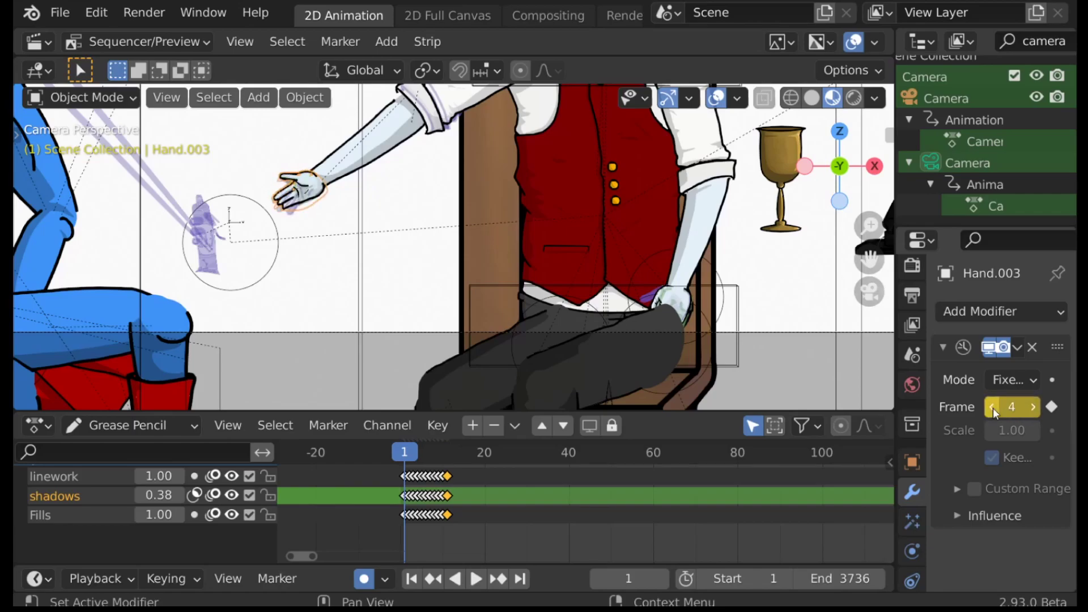
Widen the side panel and unhide the castle room, desk and laptop with Alt+H.
{"action": "scroll", "coordinate": [793, 340], "scroll_direction": "down", "scroll_amount": 5}
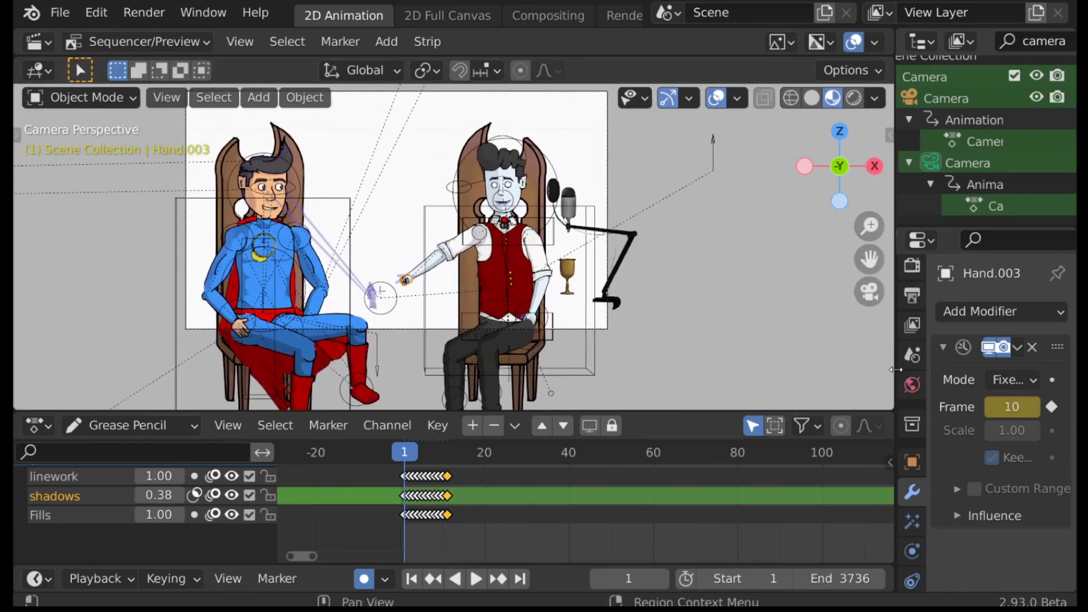
{"action": "left_click_drag", "start_coordinate": [895, 369], "coordinate": [861, 370]}
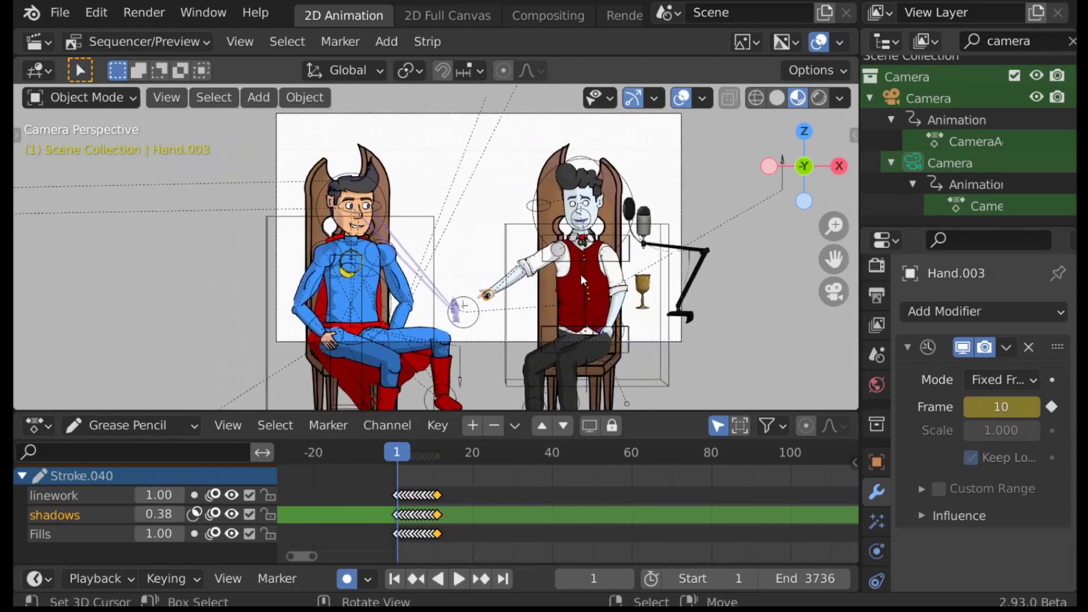
{"action": "key", "text": "alt+h"}
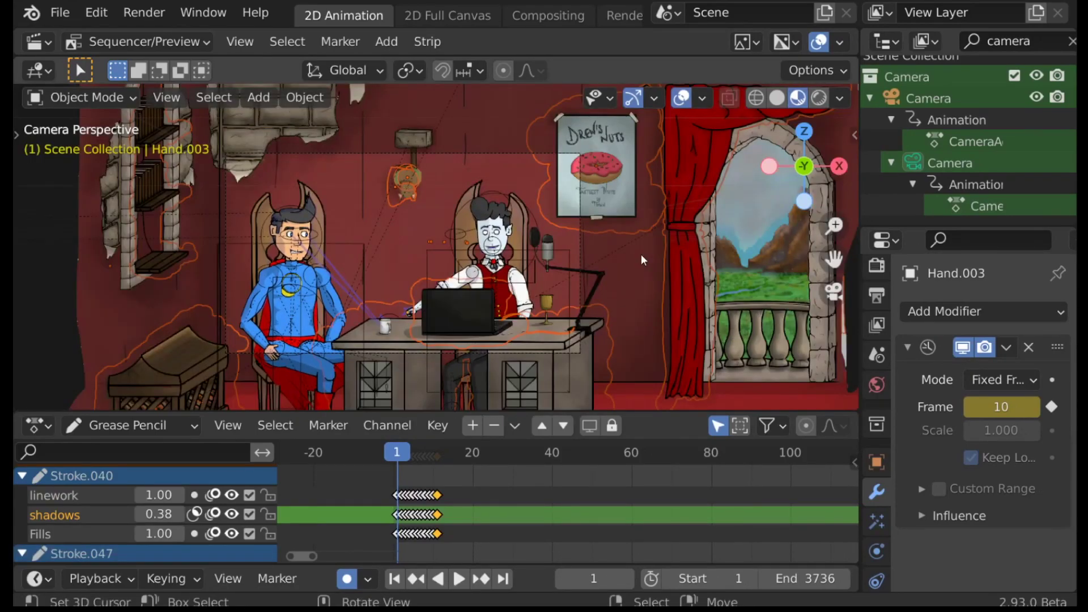